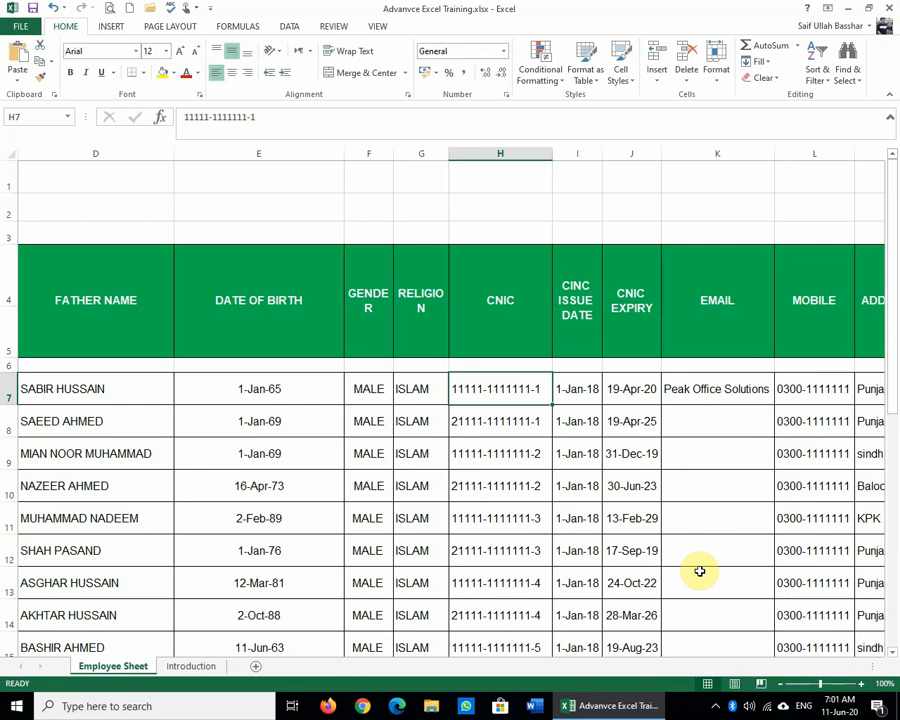
Insert a comment reading "invalid" on cell H7 in the CNIC column and view it.
right_click(546, 396)
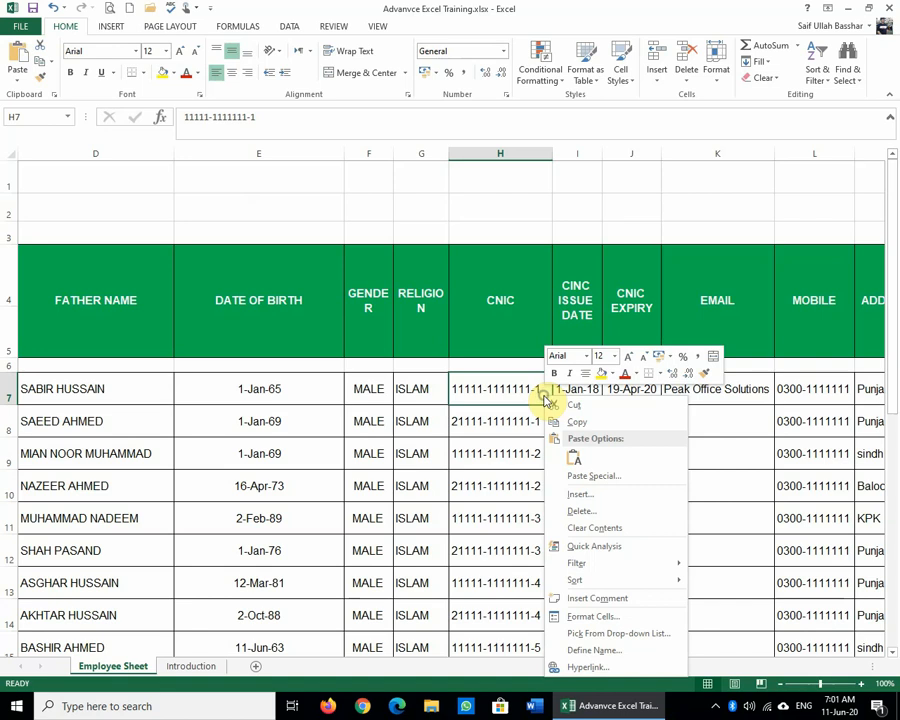
mouse_move(625, 568)
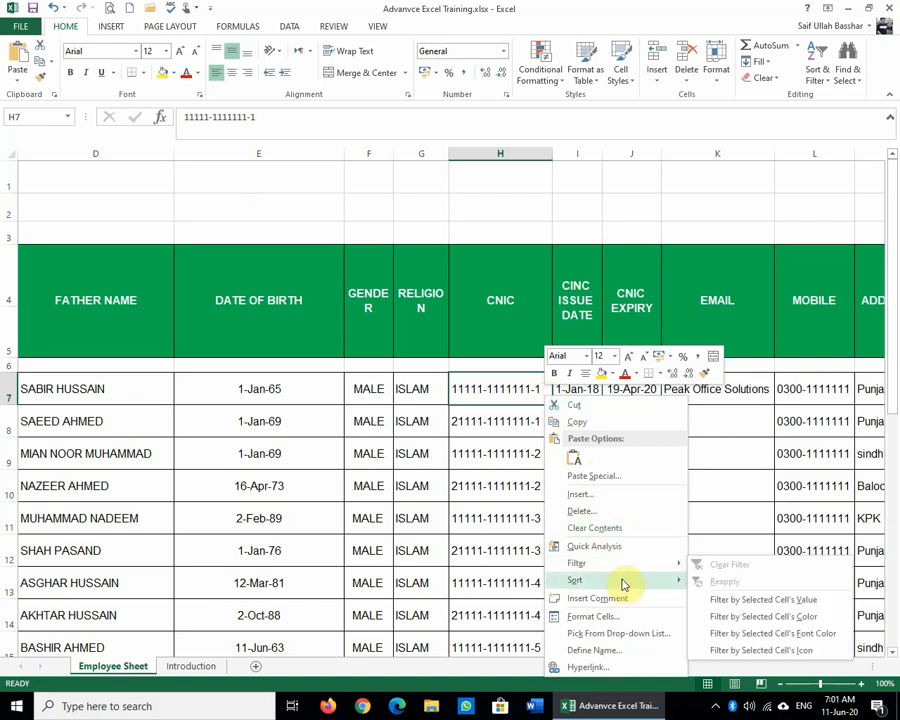
click(622, 598)
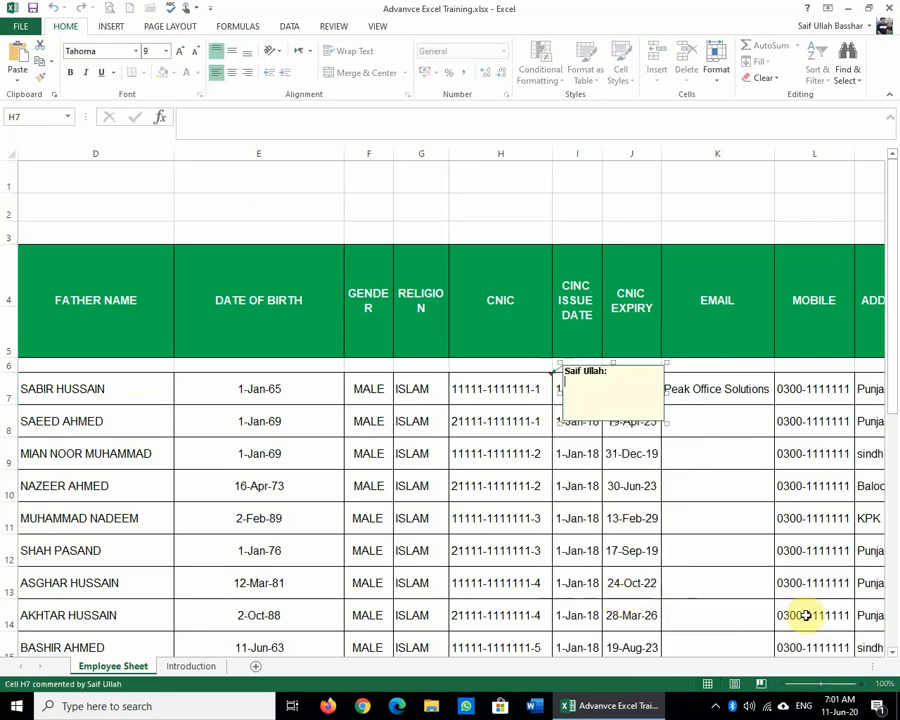
text(invalid)
click(680, 460)
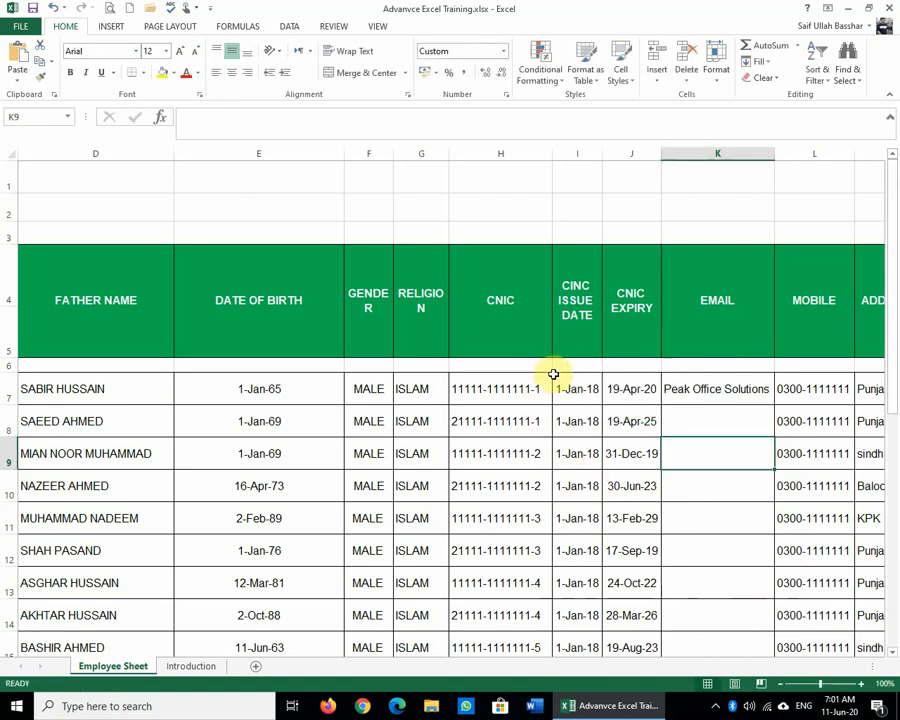
mouse_move(542, 377)
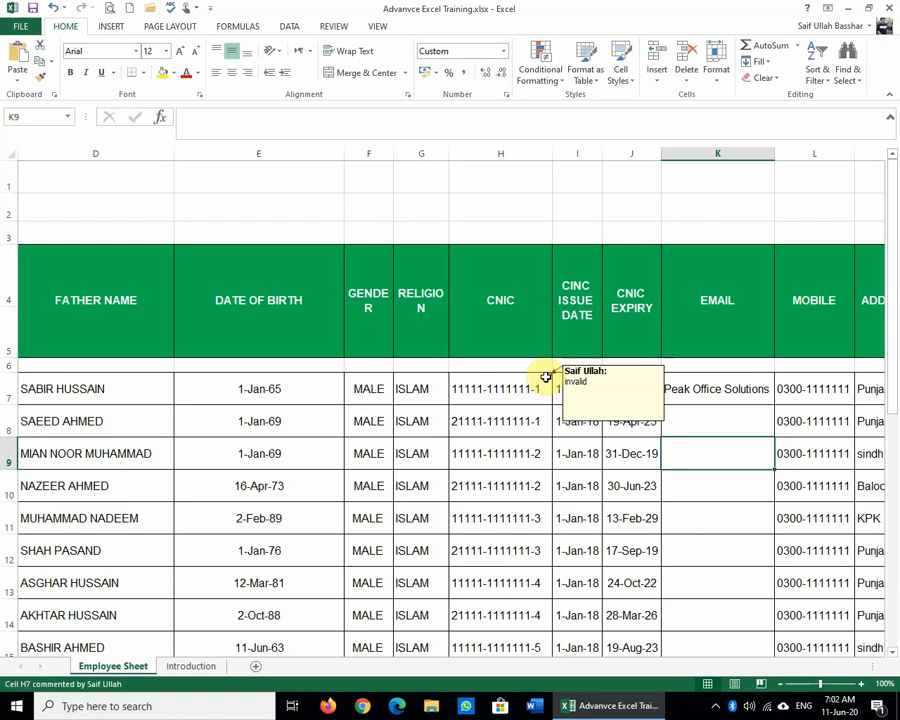
click(20, 26)
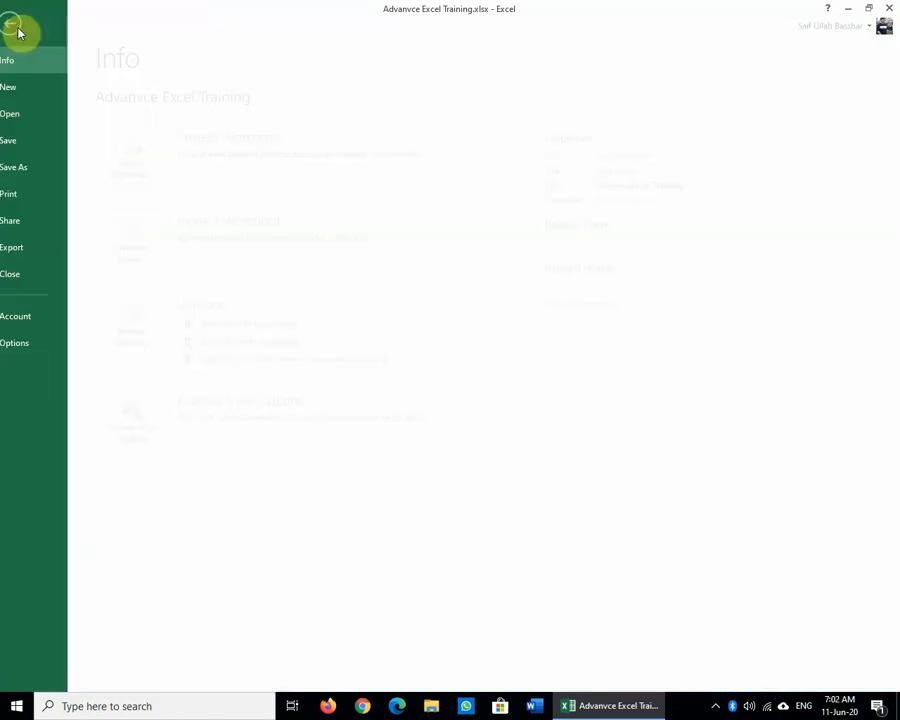
click(31, 344)
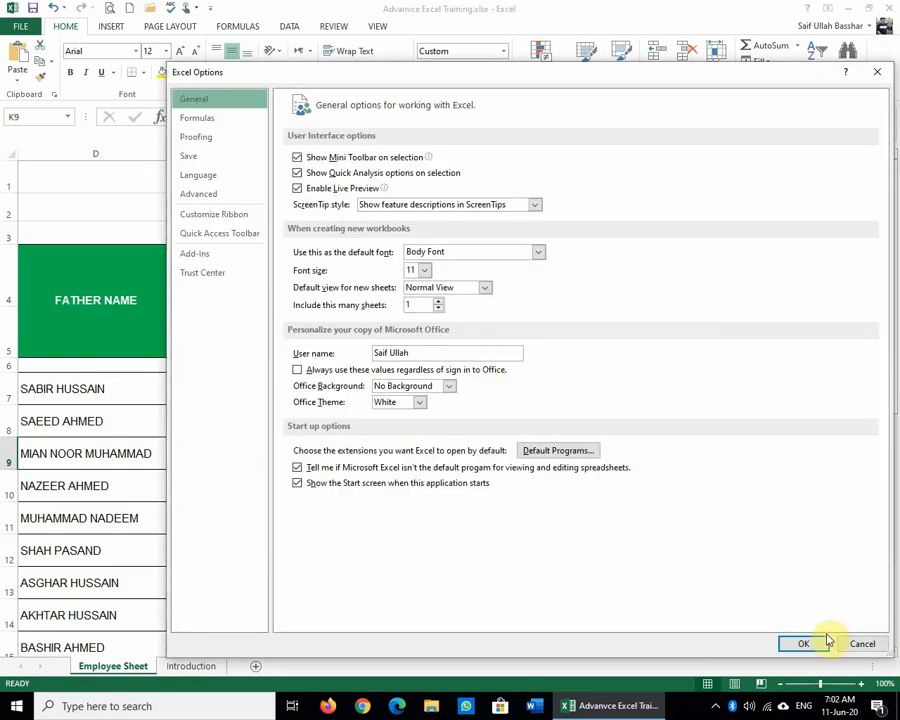
click(860, 643)
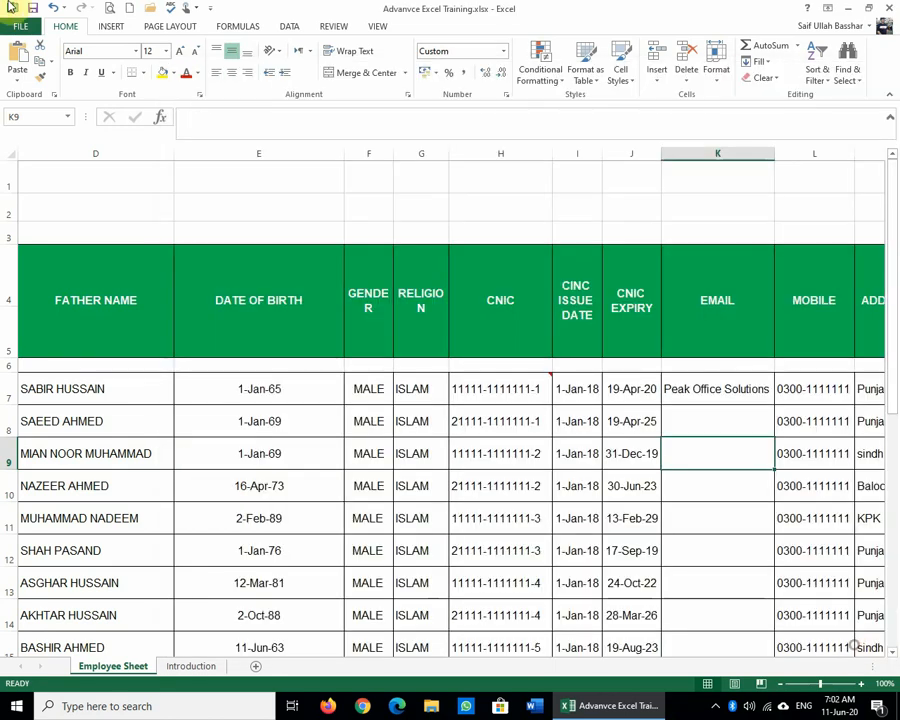
Add the surname to the user name in the general Excel options so that it shows the full name.
click(18, 26)
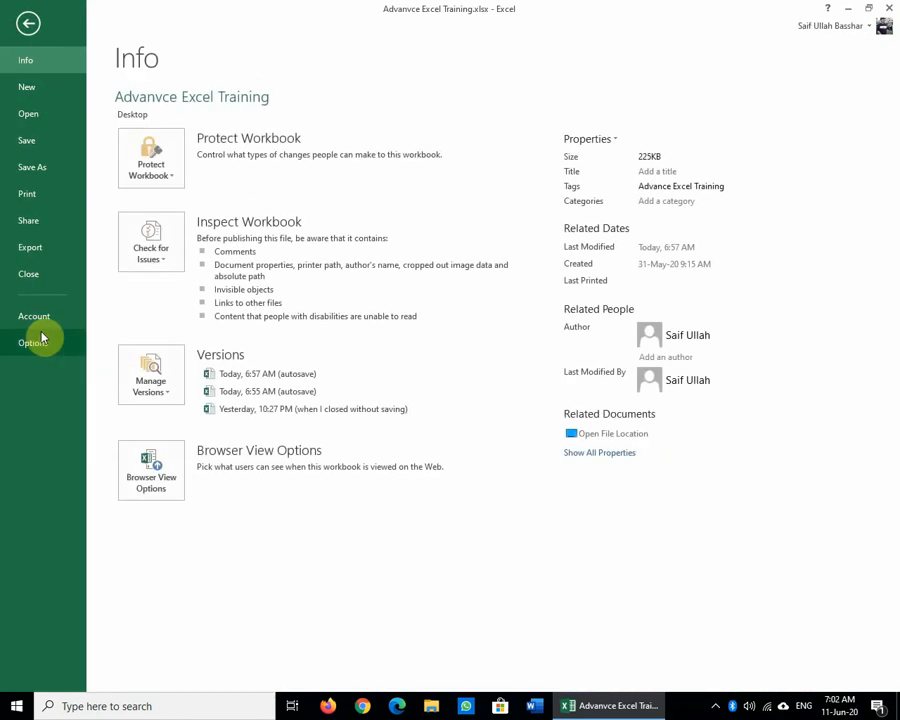
mouse_move(685, 350)
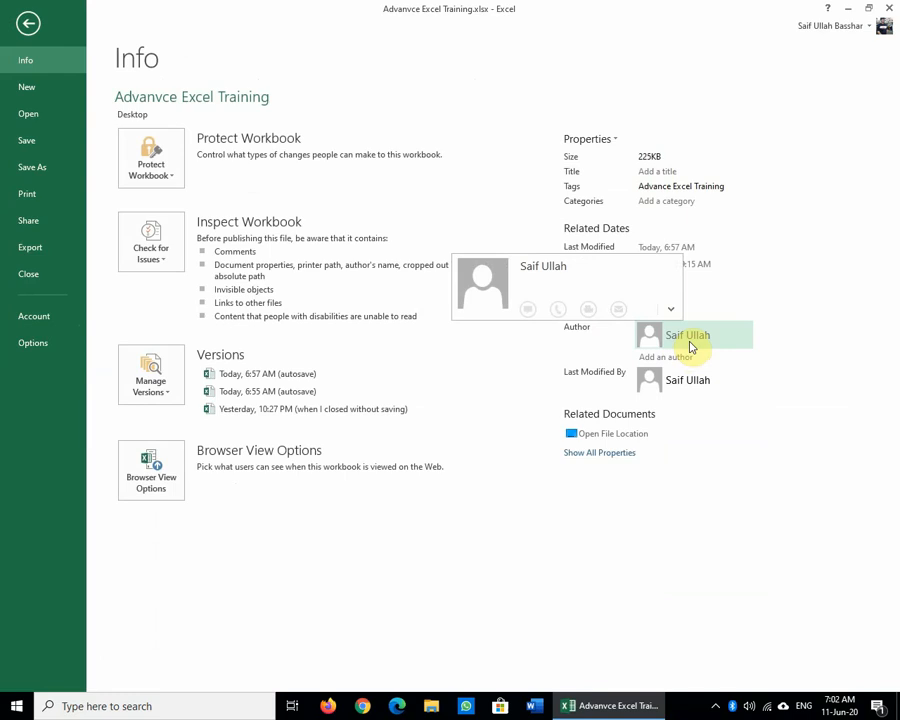
click(33, 344)
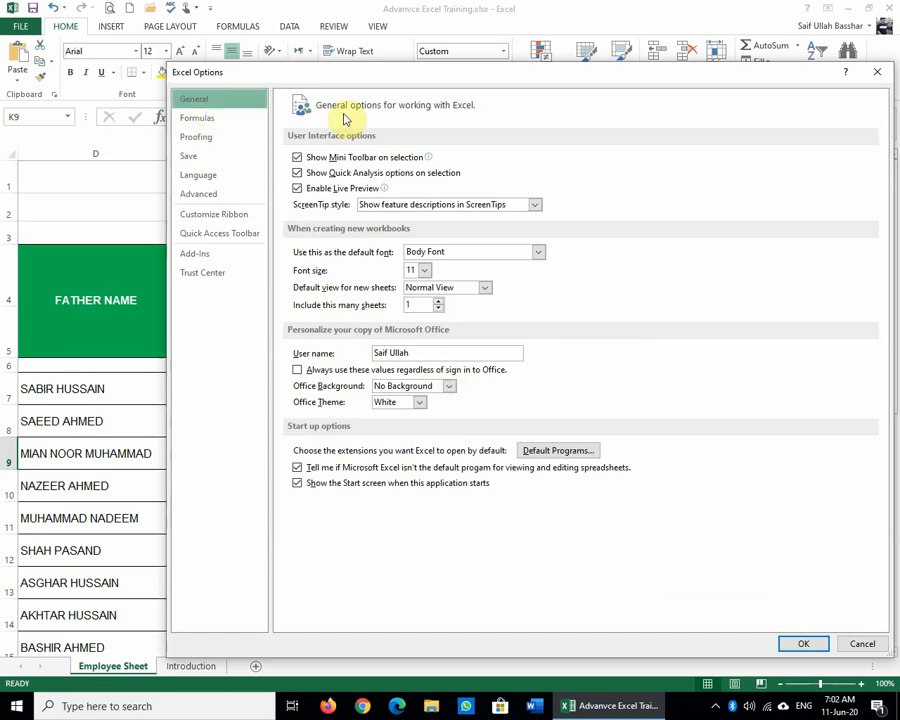
click(432, 352)
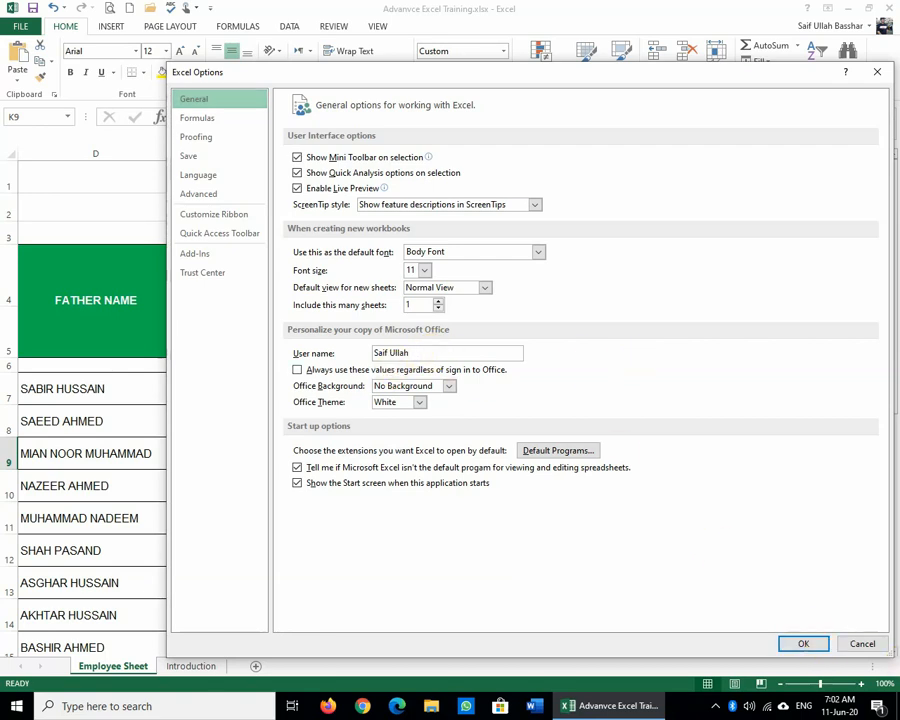
text(Basshar)
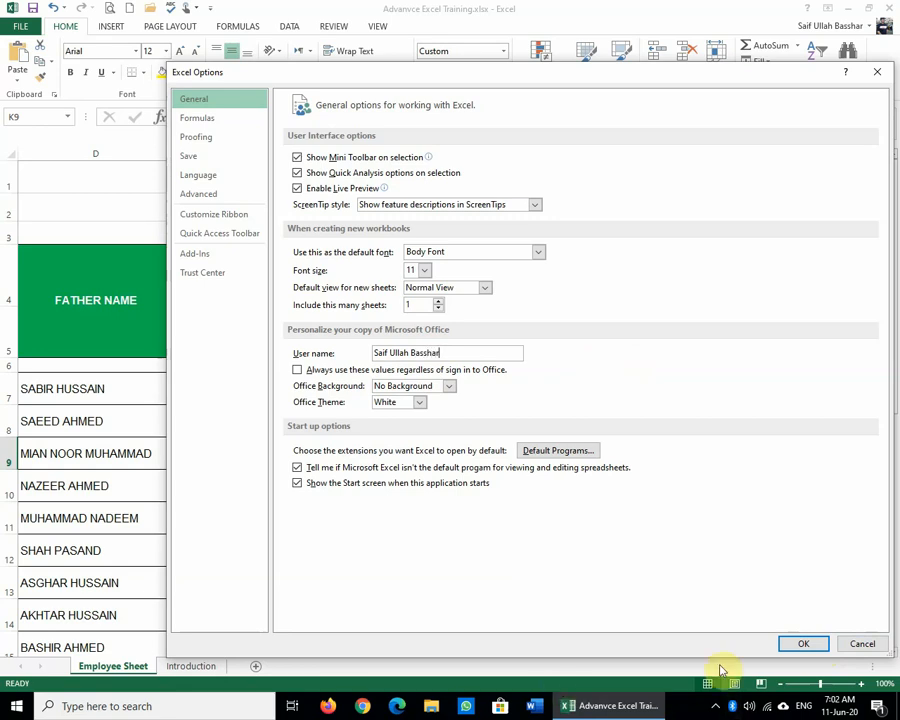
click(812, 643)
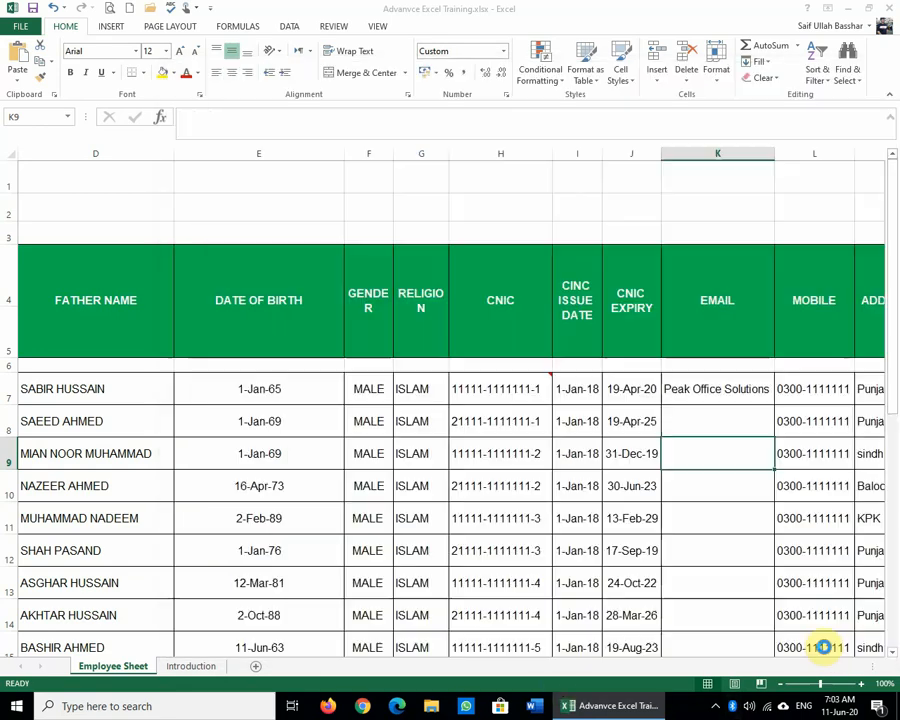
Insert a new comment on cell H9 and leave its text empty.
mouse_move(548, 377)
click(514, 450)
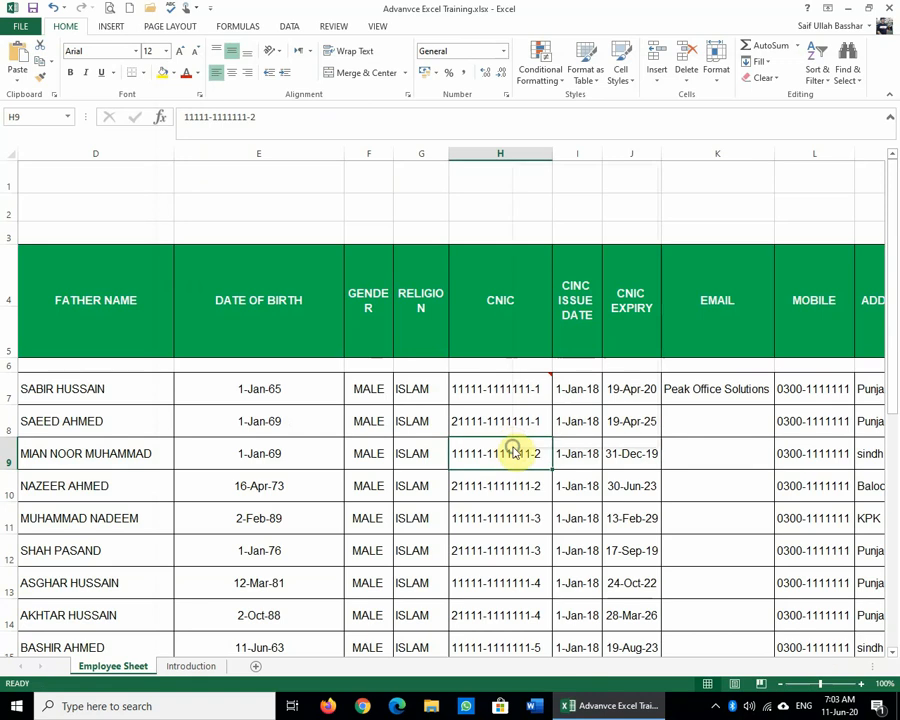
right_click(514, 450)
click(566, 368)
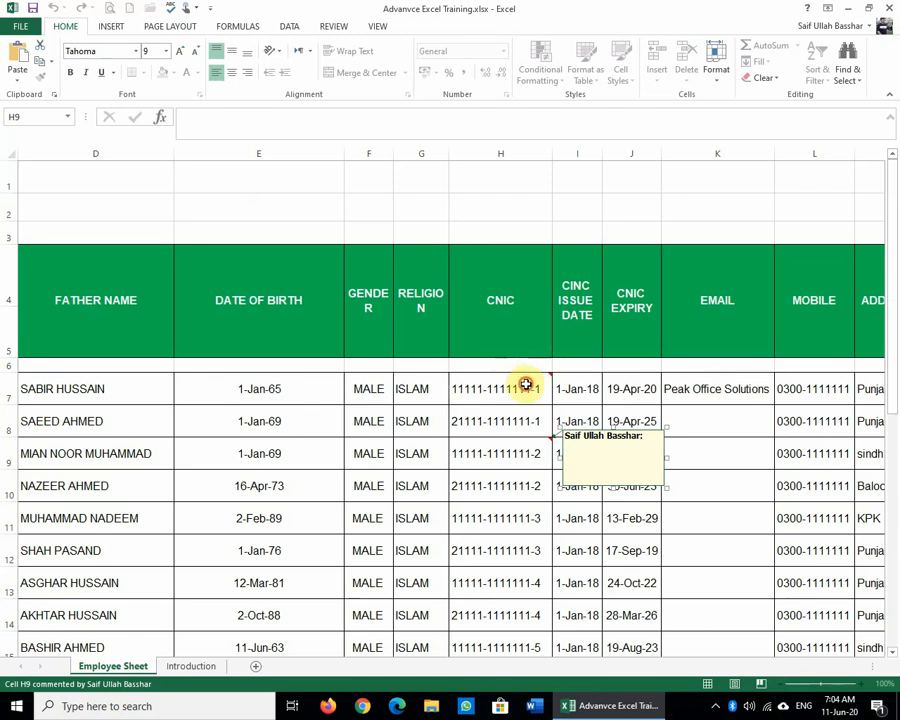
click(524, 381)
Show all comments and fill the comment on cell H9 with "it is from punjab not oringal document recived".
click(327, 31)
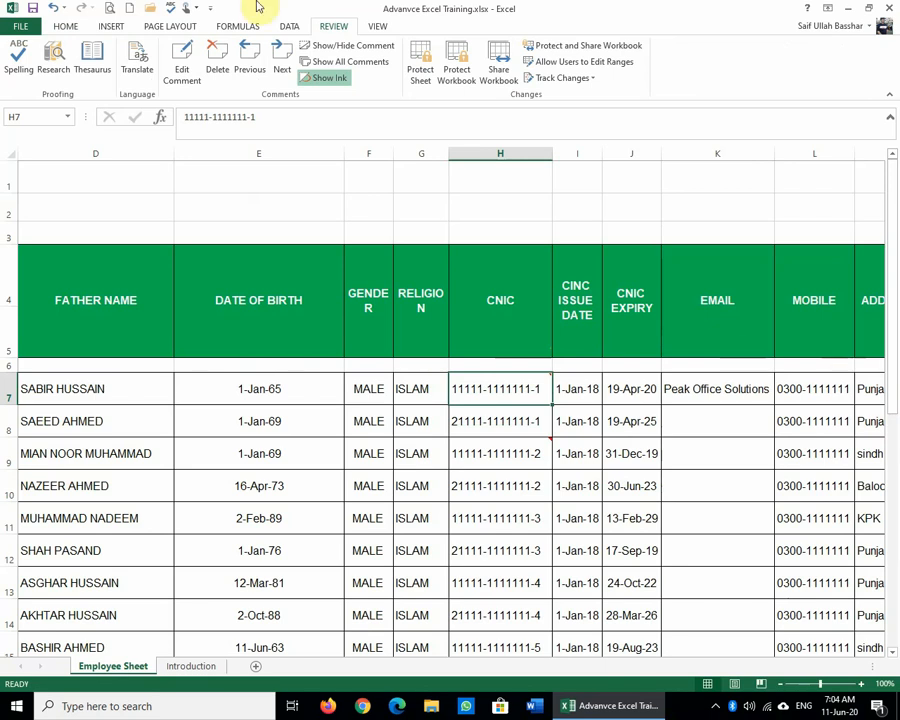
click(361, 66)
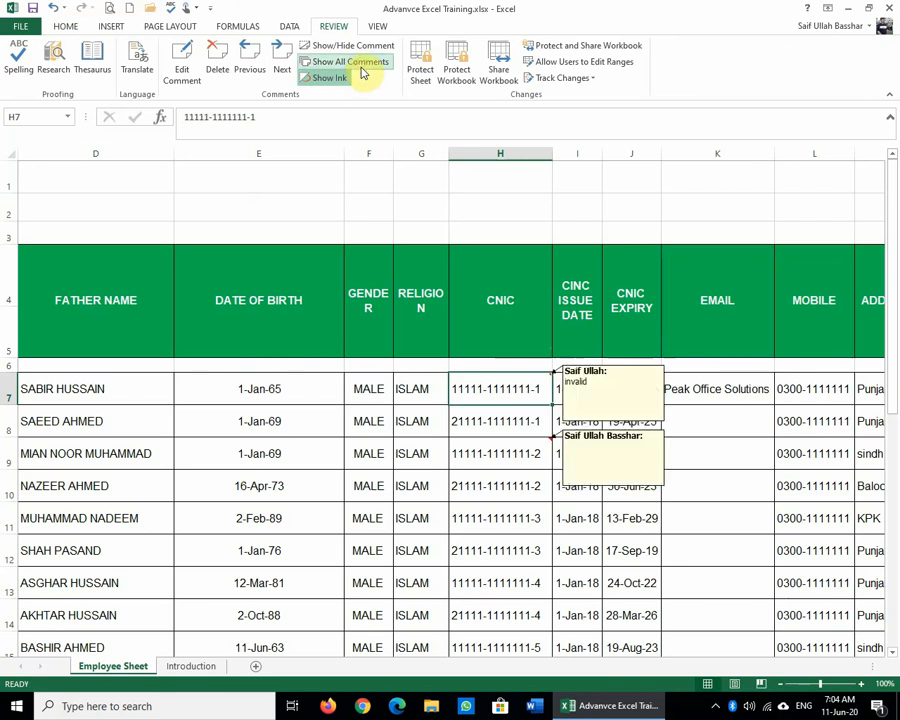
click(608, 474)
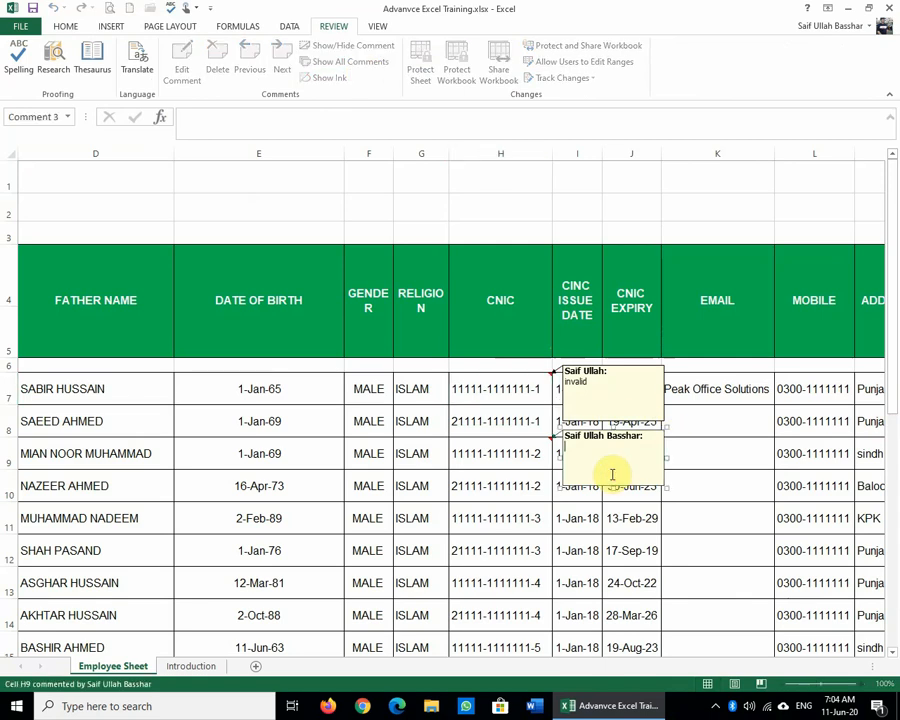
text(it s)
text(i)
key(BackSpace)
key(BackSpace)
text(is from punjab not or)
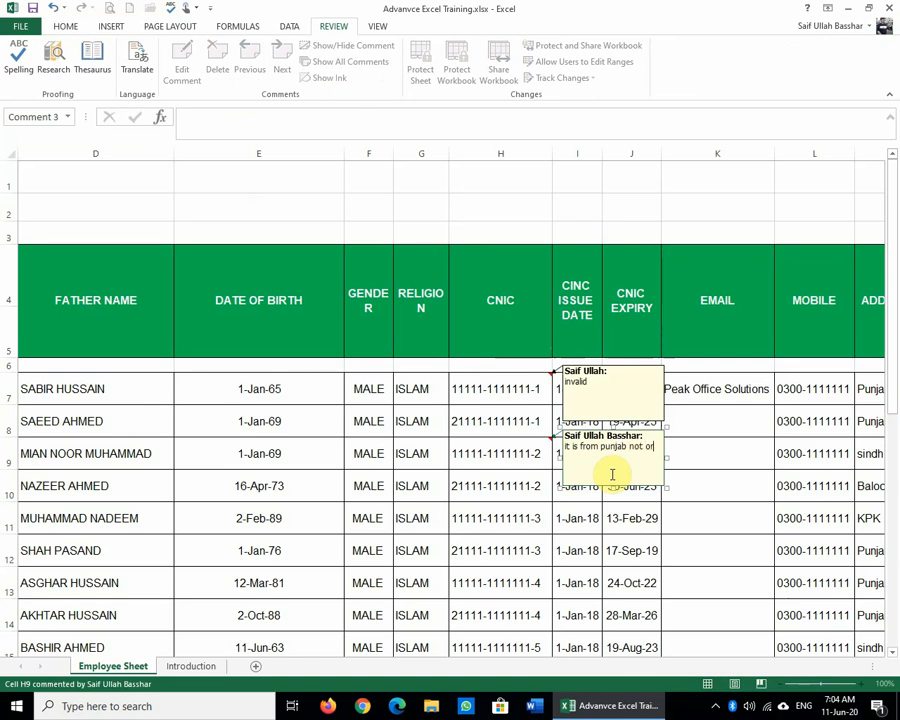
text(ingal document)
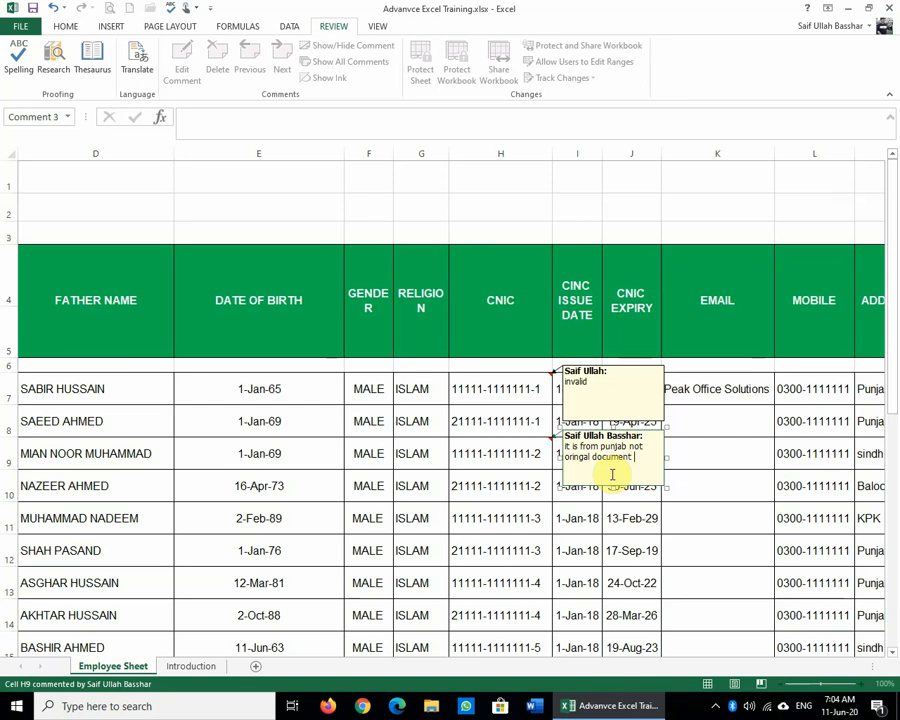
text( recived)
click(727, 483)
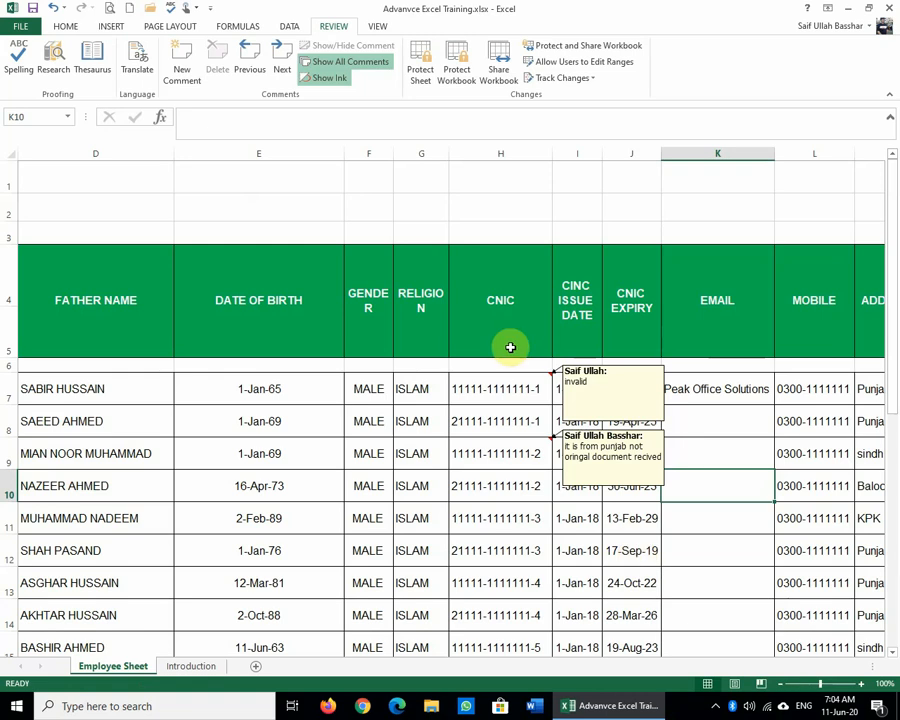
click(522, 395)
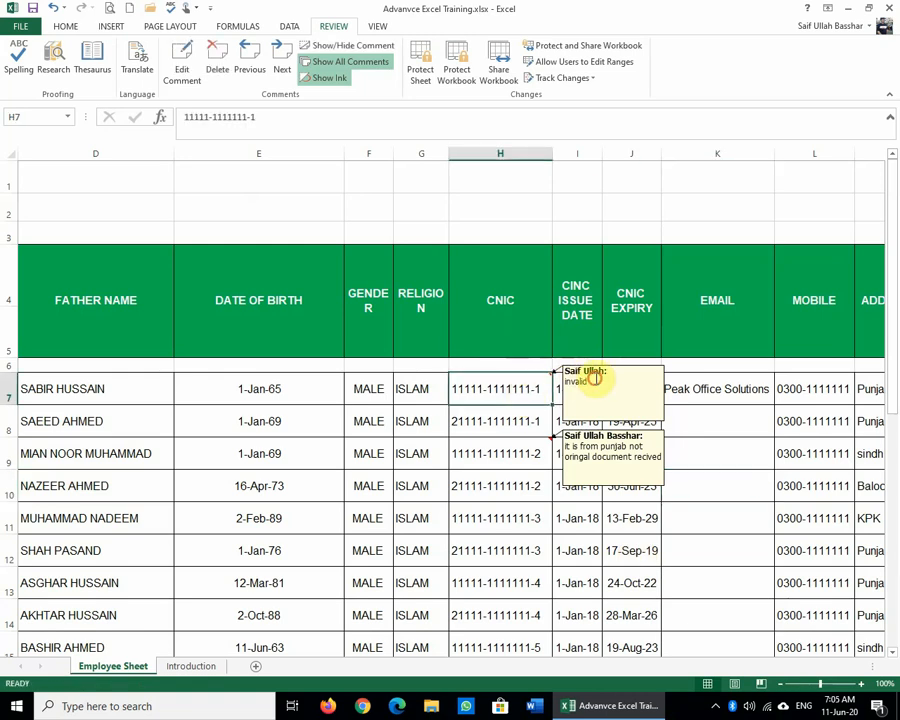
click(640, 405)
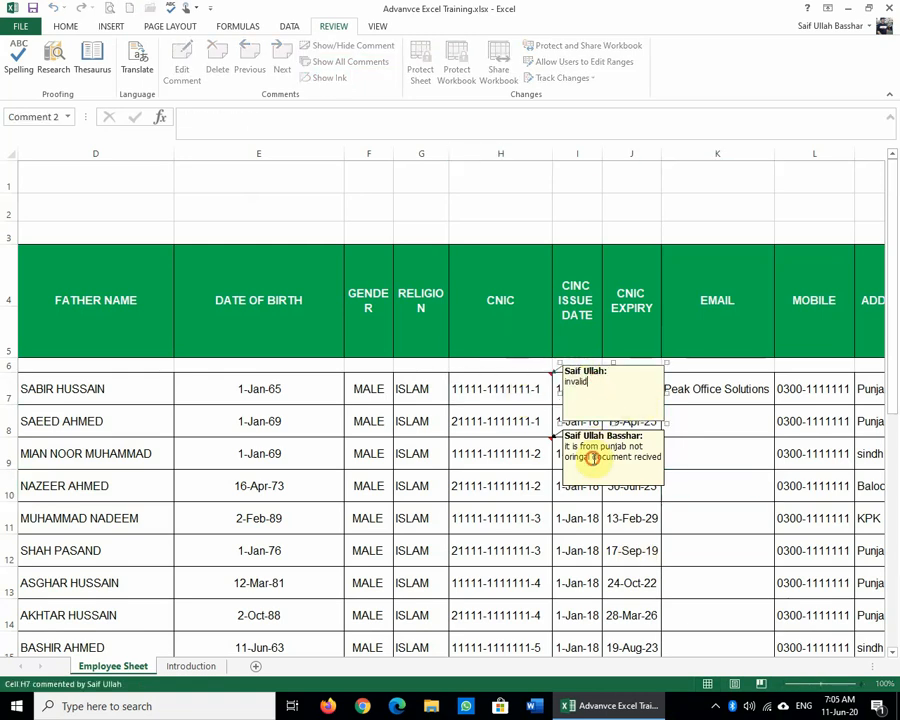
click(643, 475)
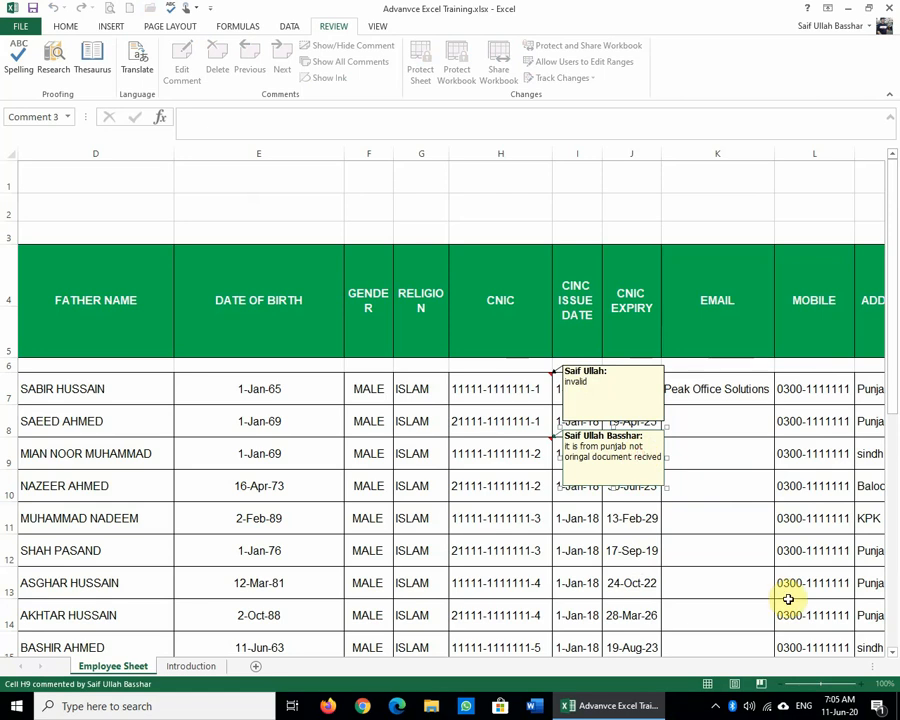
Turn off the display of all comments and show only the comment on cell H9.
click(508, 455)
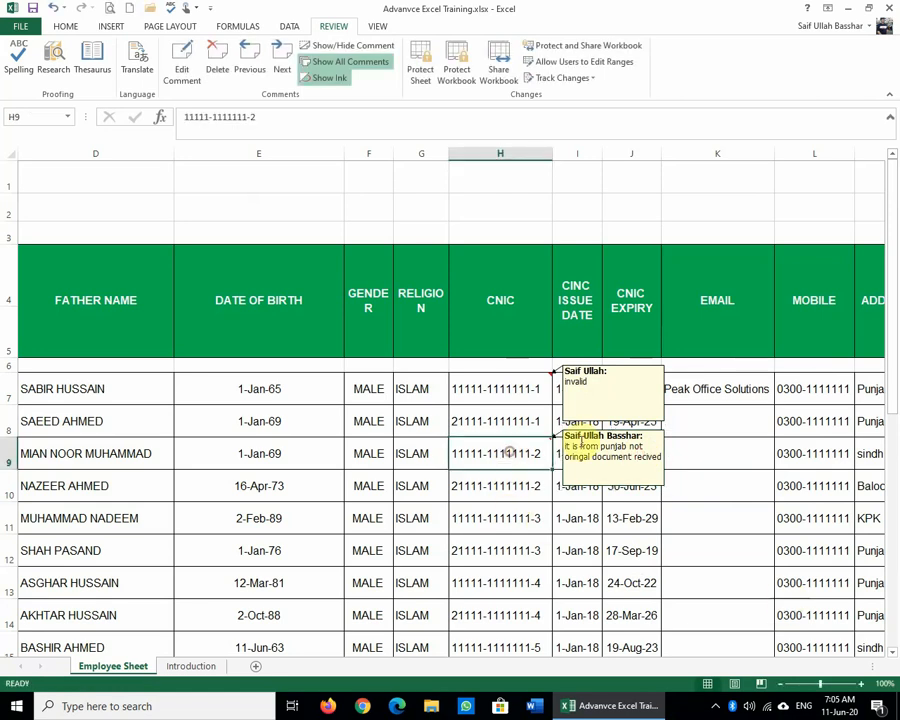
click(305, 63)
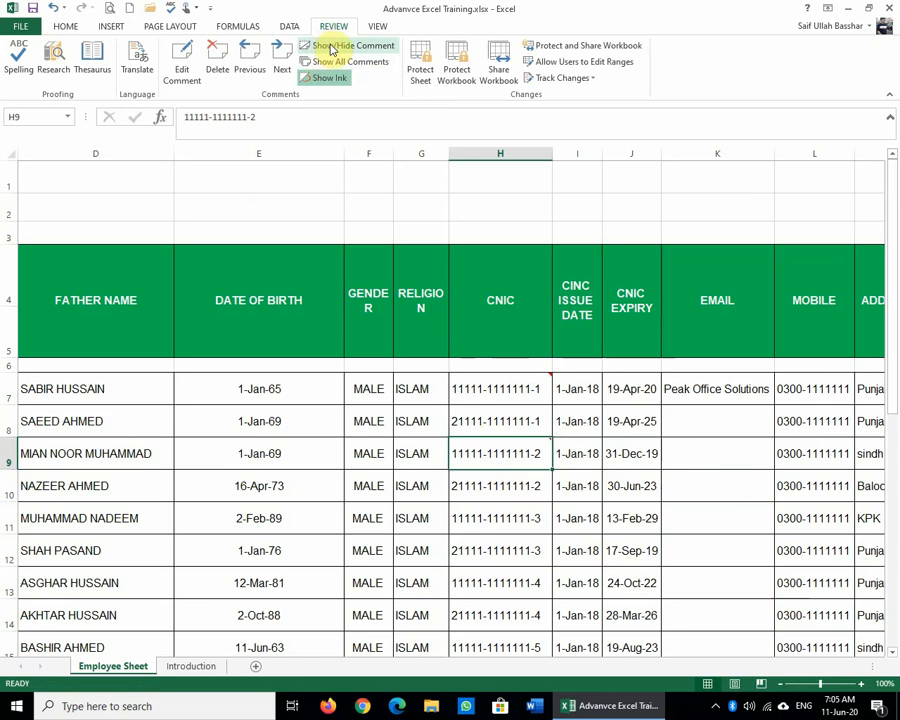
click(330, 47)
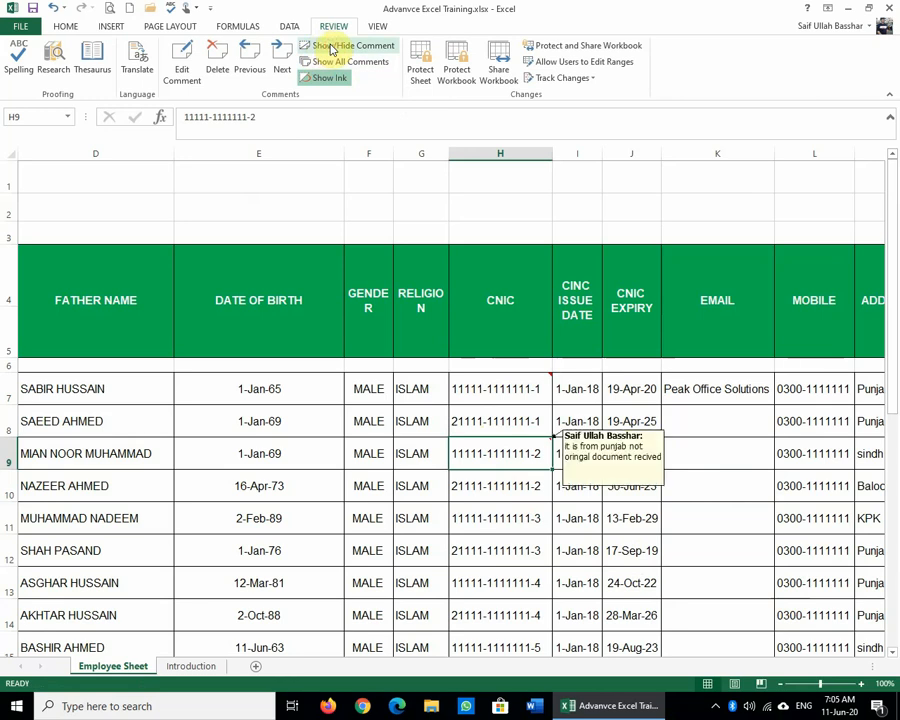
Show the comment on cell H7 permanently on the sheet.
click(527, 388)
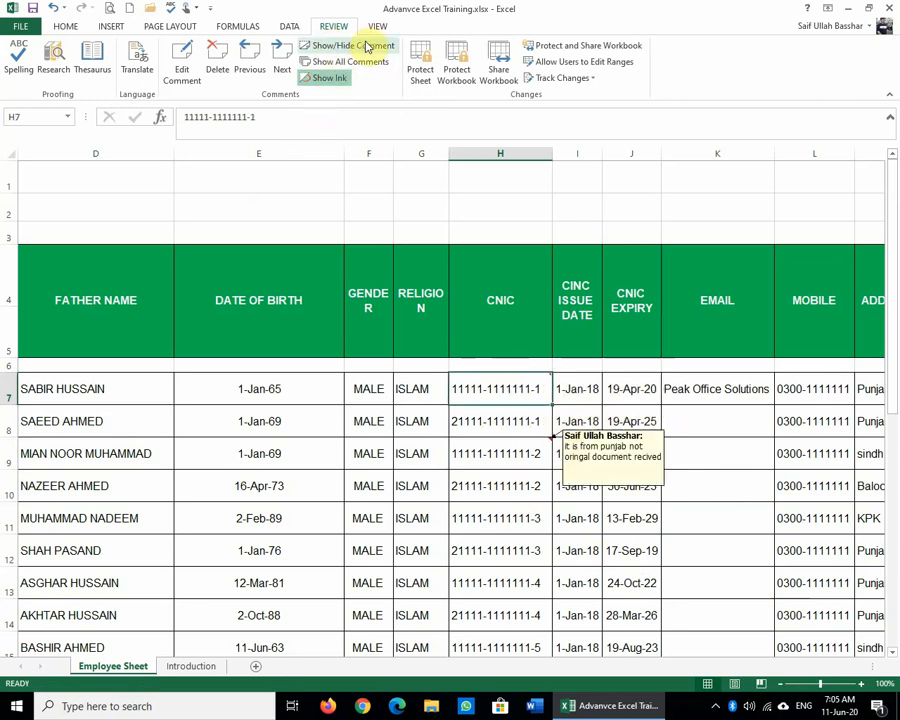
click(562, 485)
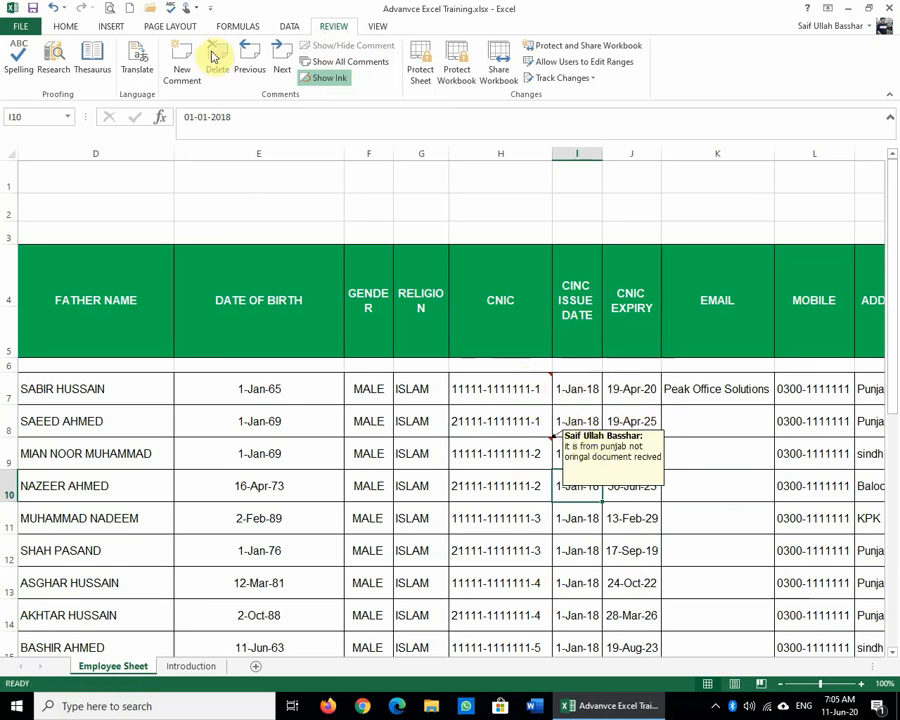
click(514, 400)
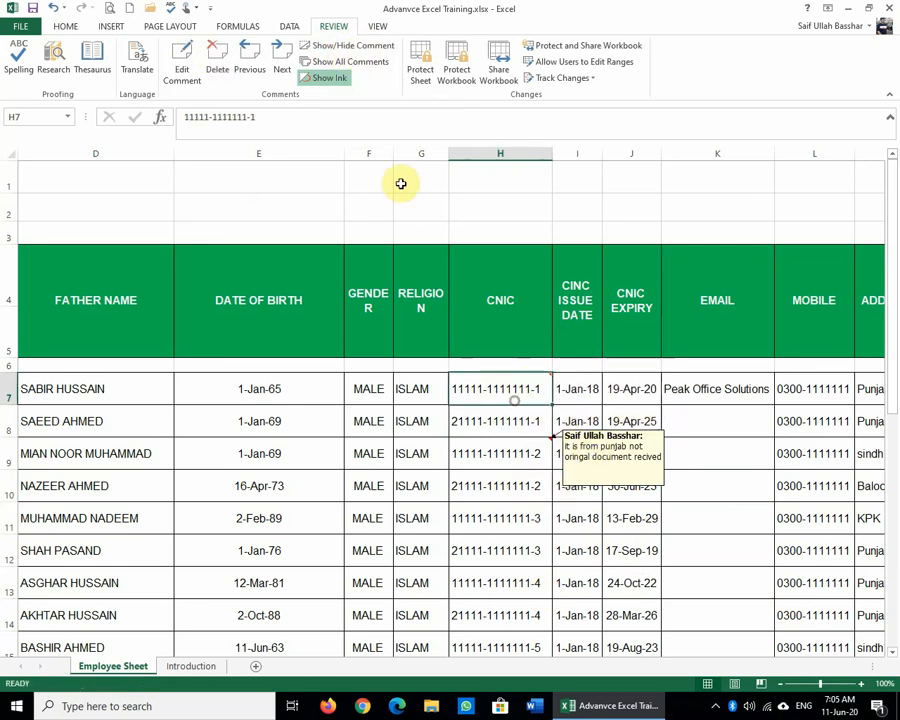
click(369, 47)
click(500, 408)
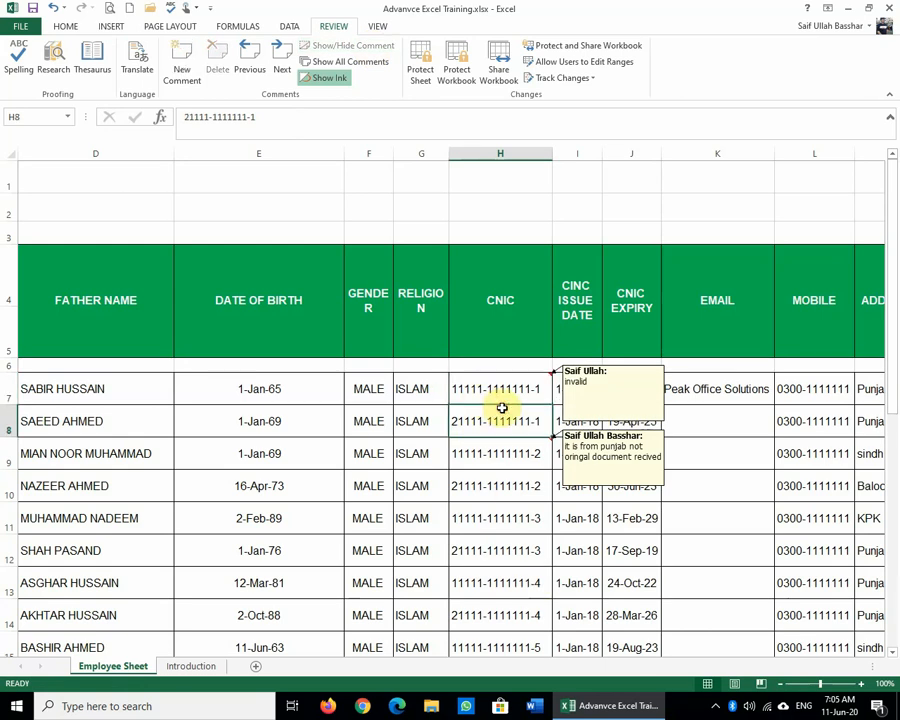
Hide the comment on cell H9.
click(510, 452)
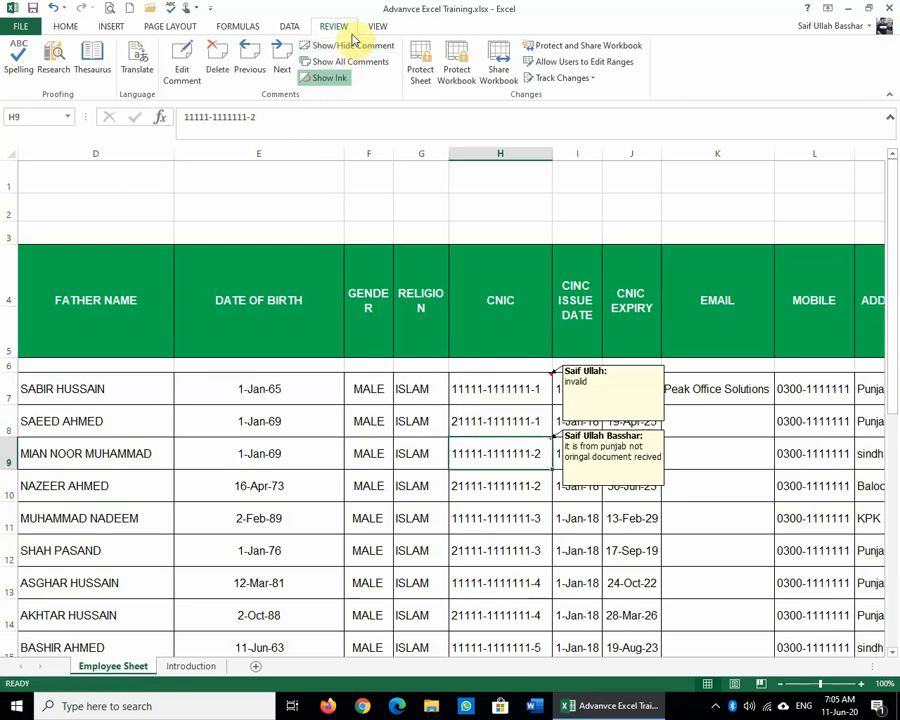
click(355, 45)
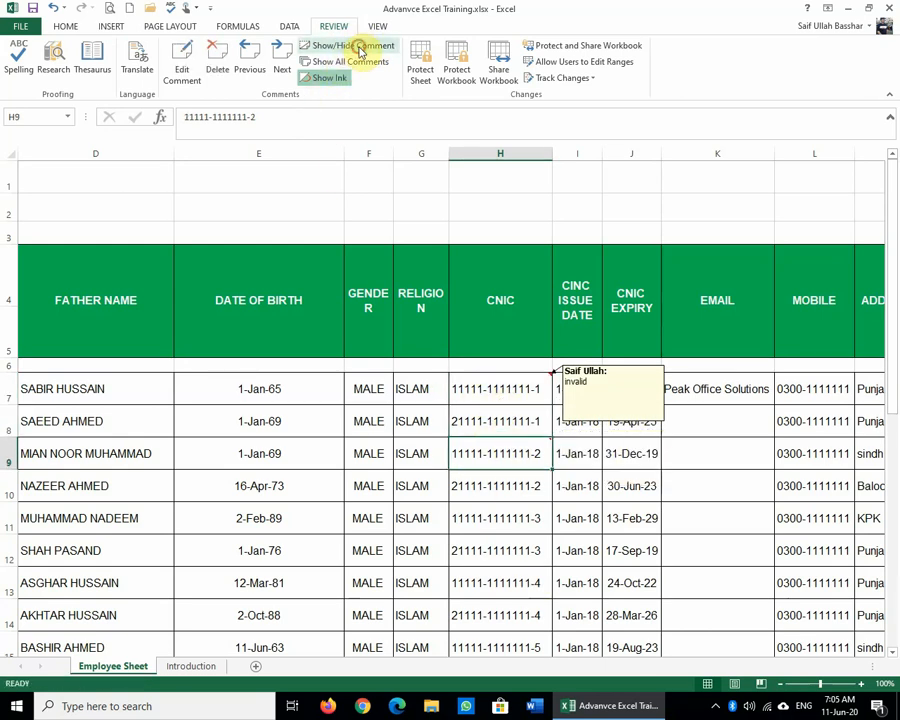
click(574, 560)
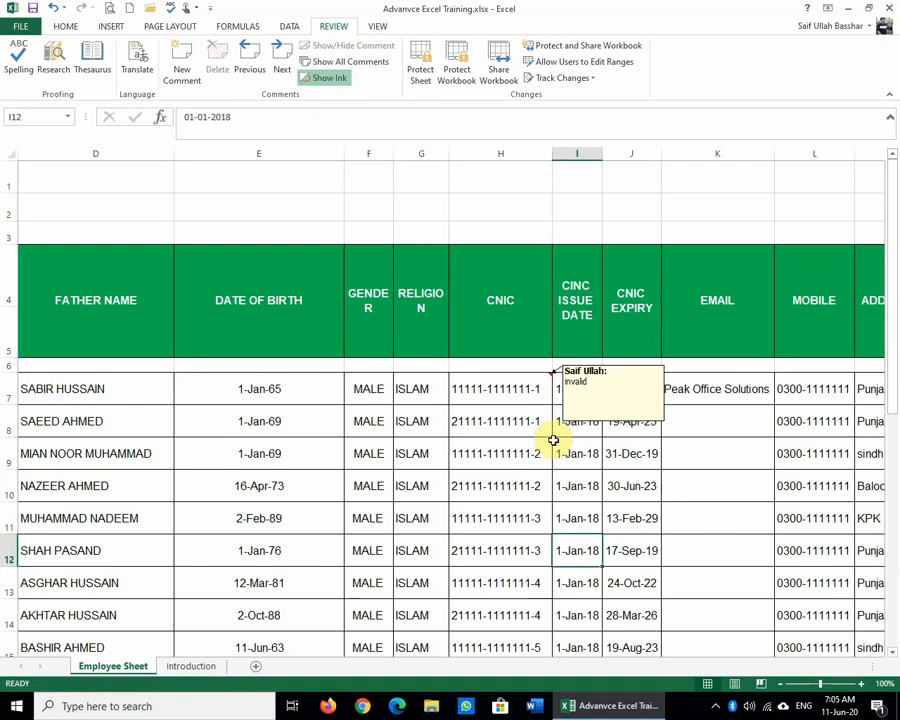
Widen the comment box on cell H9 so that it extends to about the middle of the EMAIL column.
click(548, 441)
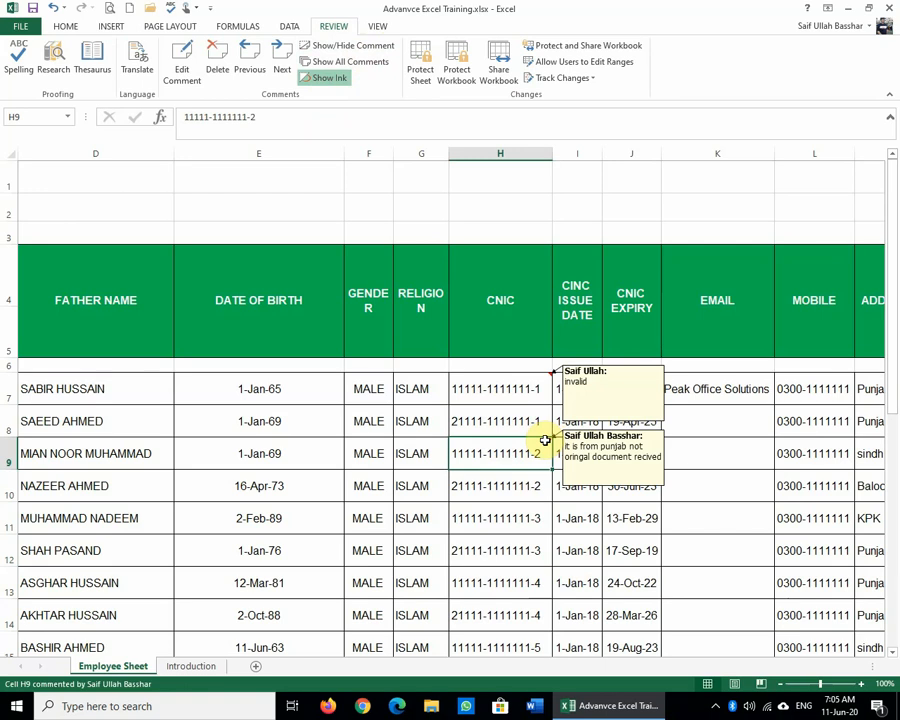
click(181, 64)
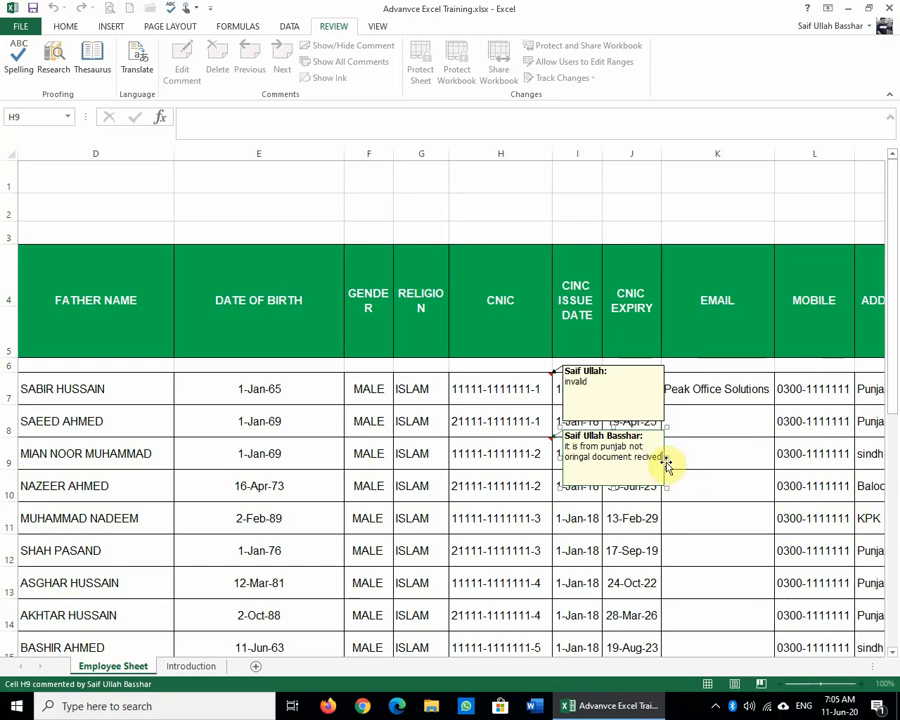
drag(665, 455, 721, 458)
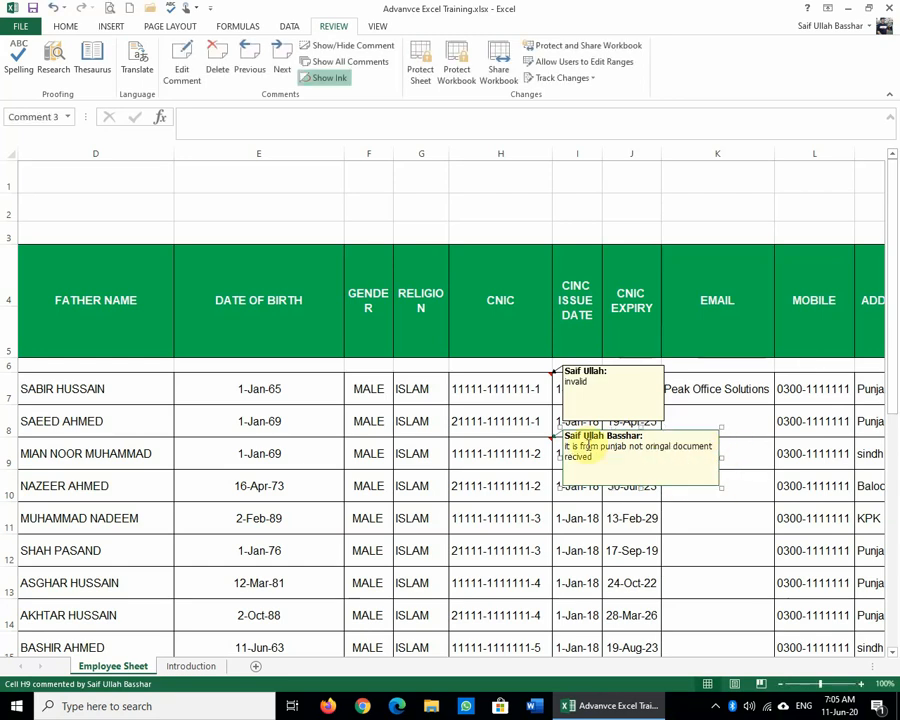
click(607, 452)
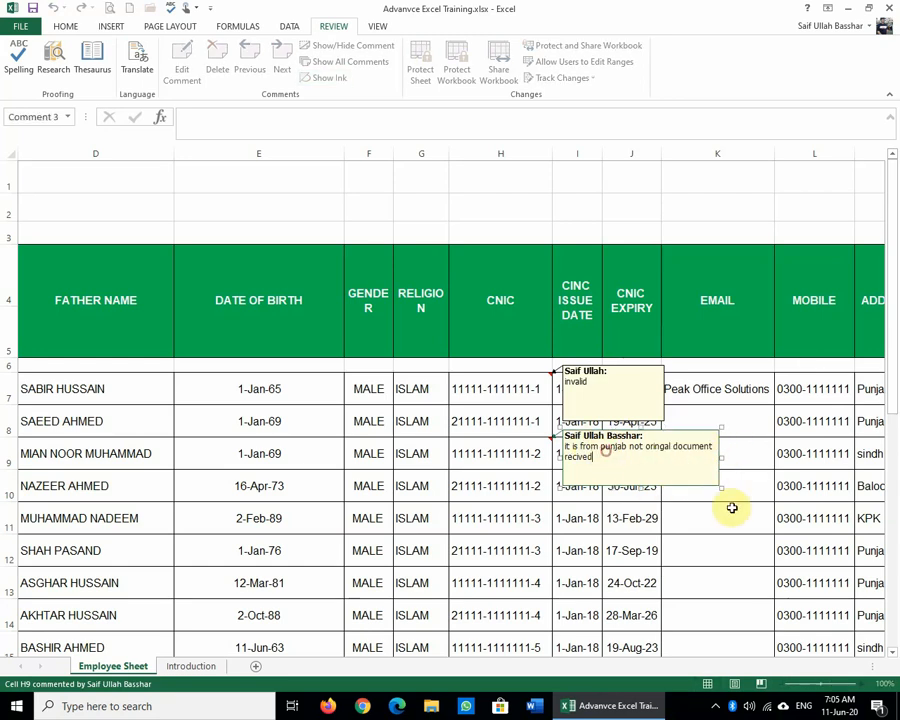
click(683, 525)
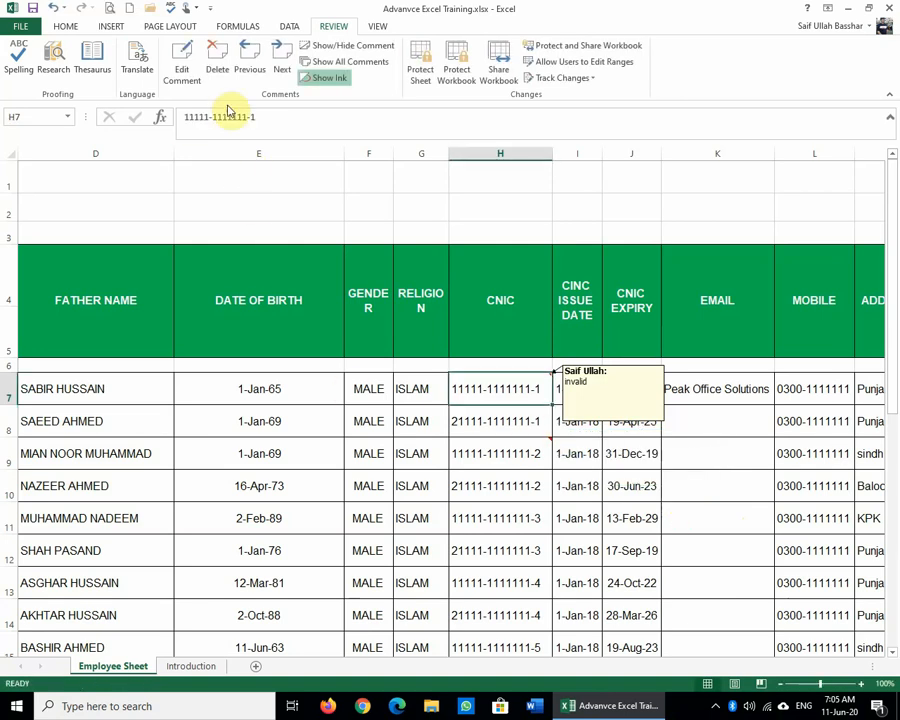
Edit the comment on cell H7 so that its text reads "invalid cnic".
click(181, 65)
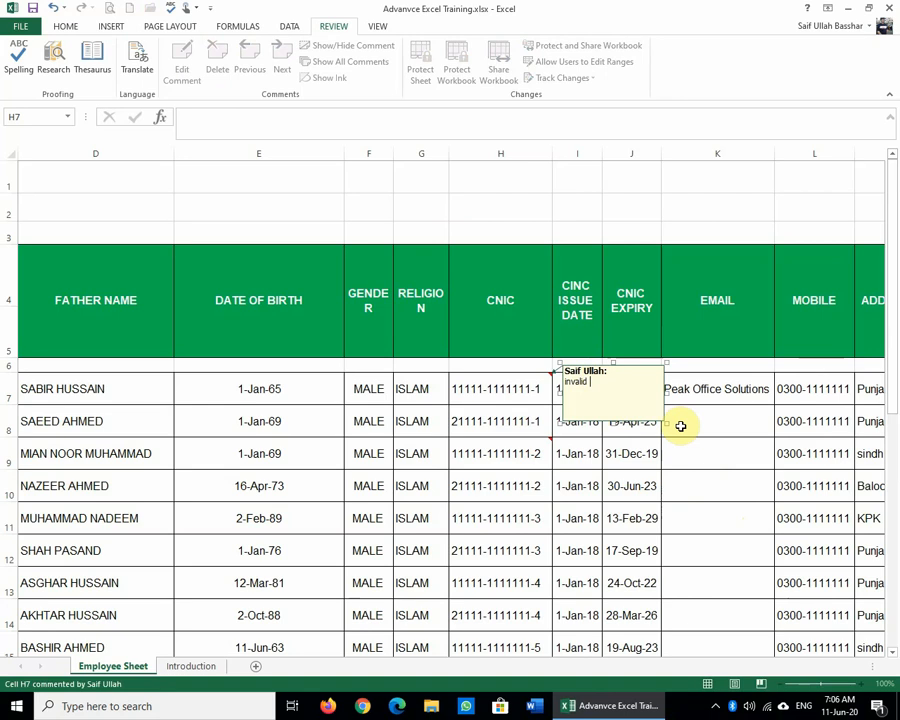
text(cic)
key(BackSpace)
key(BackSpace)
text(nic)
key(Return)
click(681, 427)
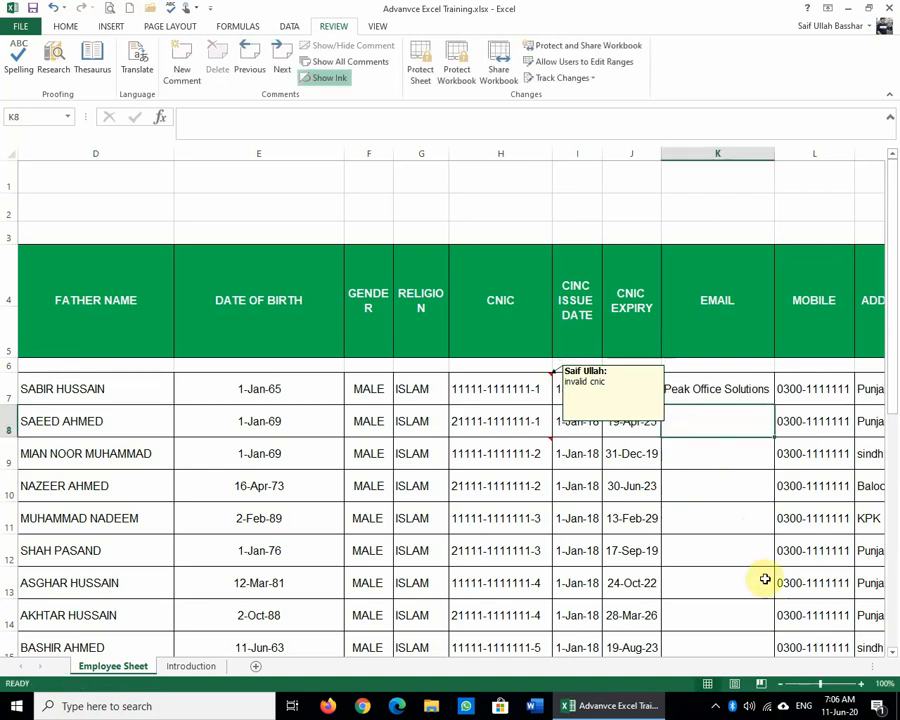
Move through the sheet's comments one after another to review them.
click(285, 70)
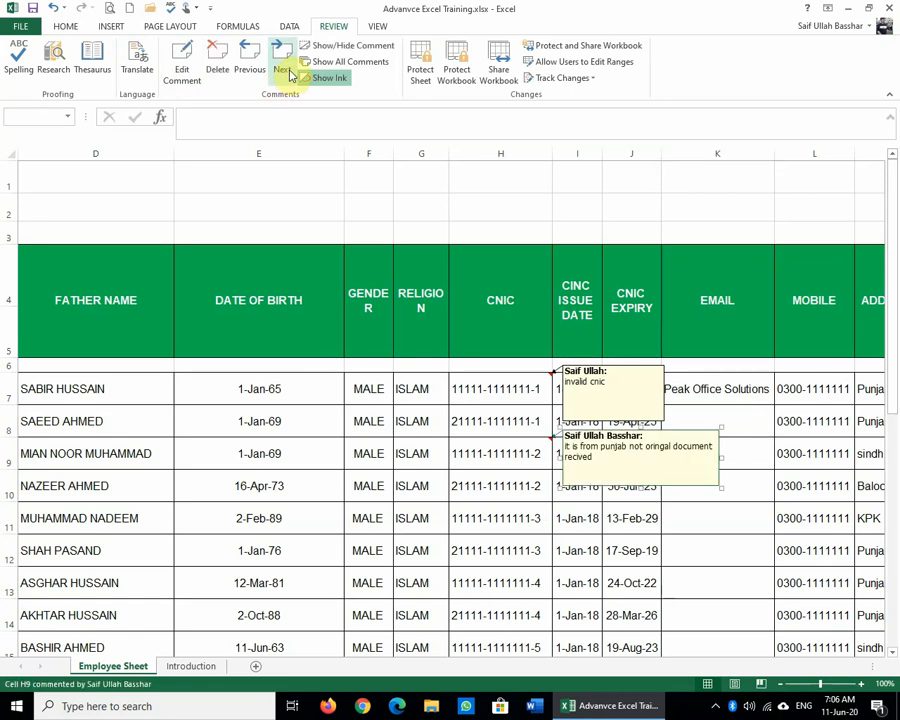
click(288, 72)
click(484, 377)
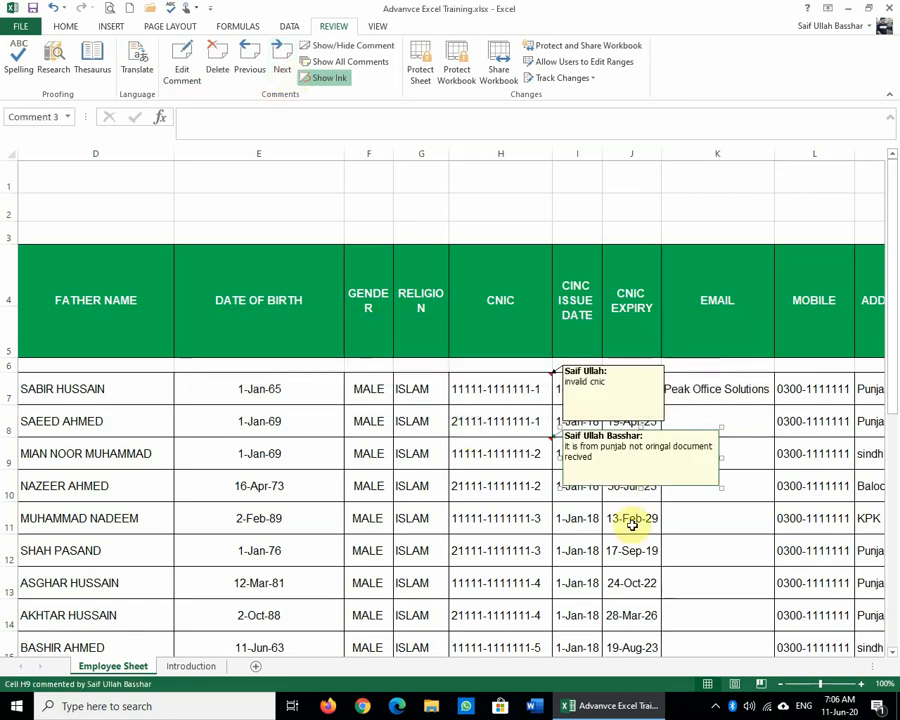
click(632, 524)
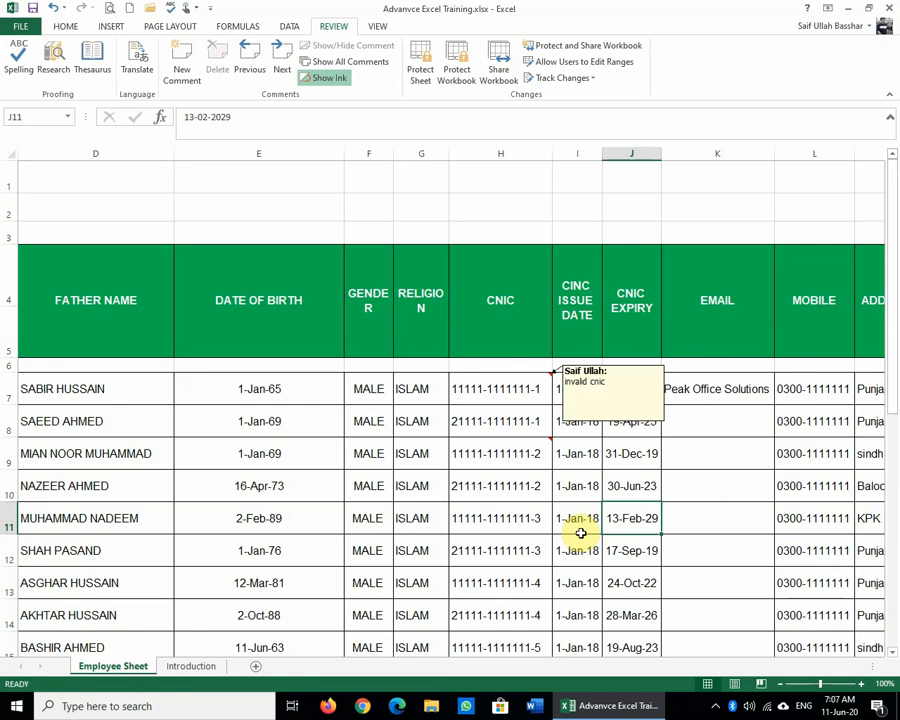
Hide the permanently displayed comment on cell H7 and select cell H9.
click(505, 488)
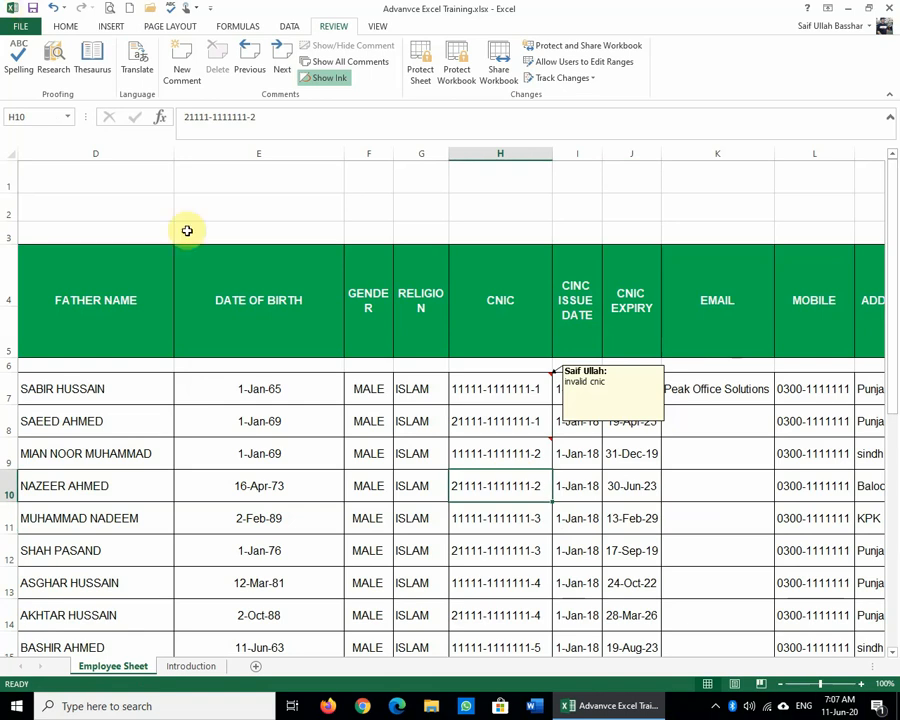
click(545, 385)
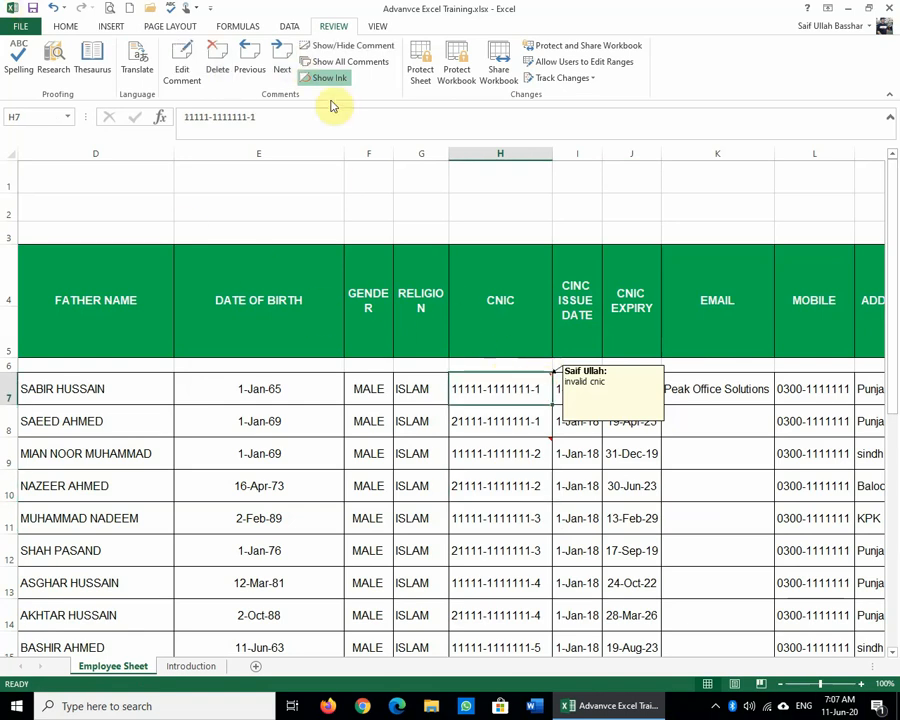
click(366, 51)
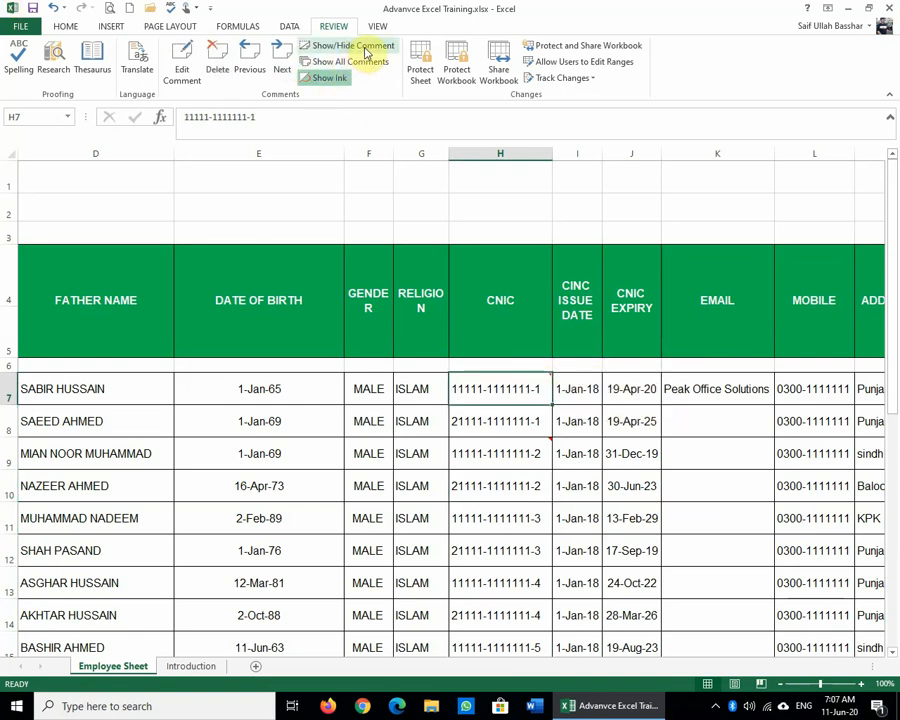
click(514, 448)
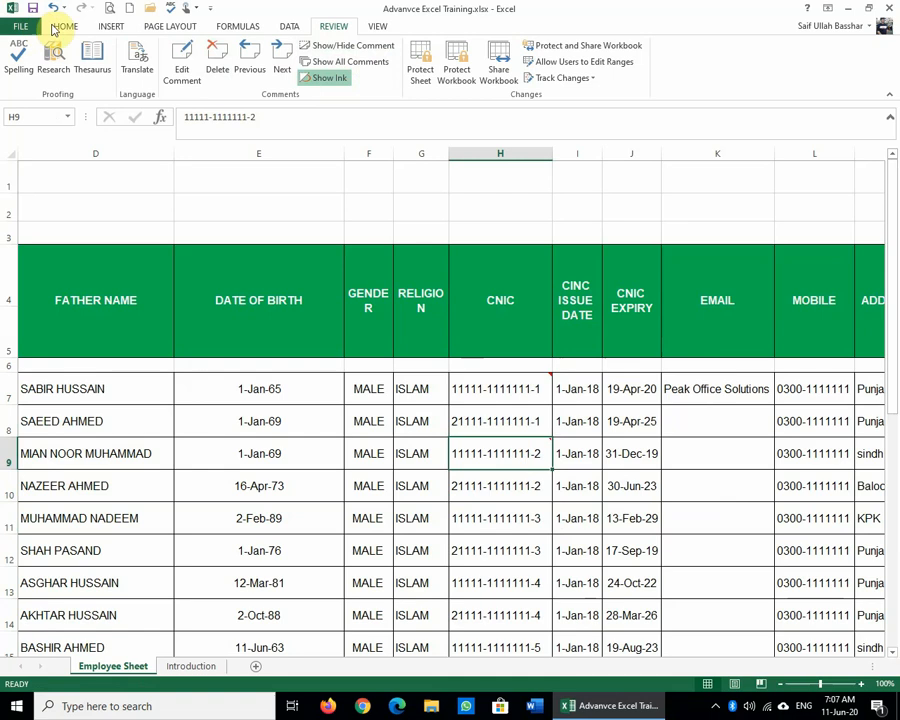
Open the print preview of the employee sheet and set the page orientation to landscape.
click(22, 27)
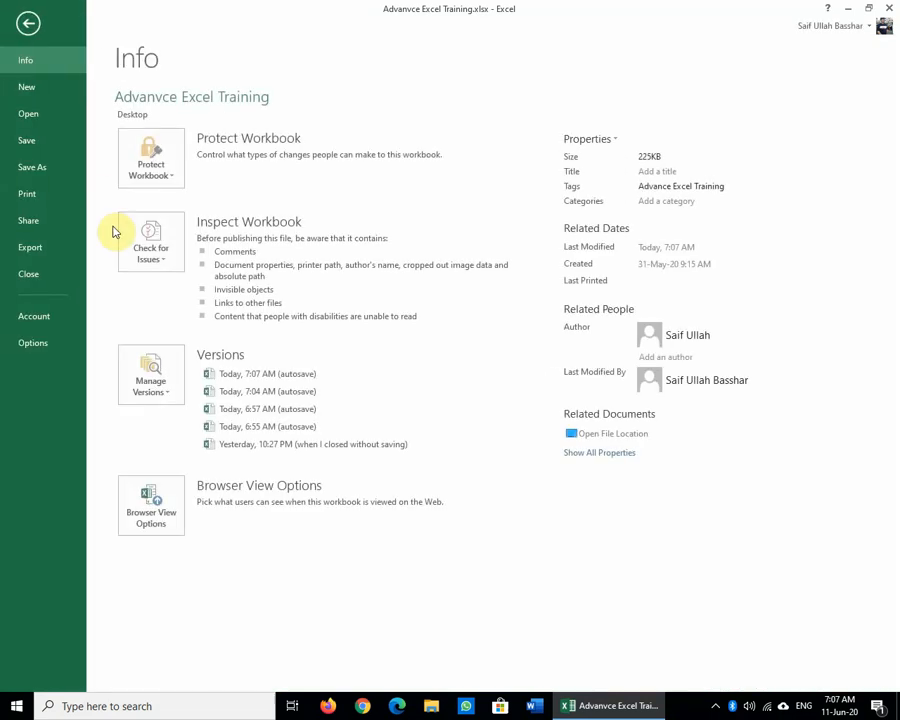
click(55, 193)
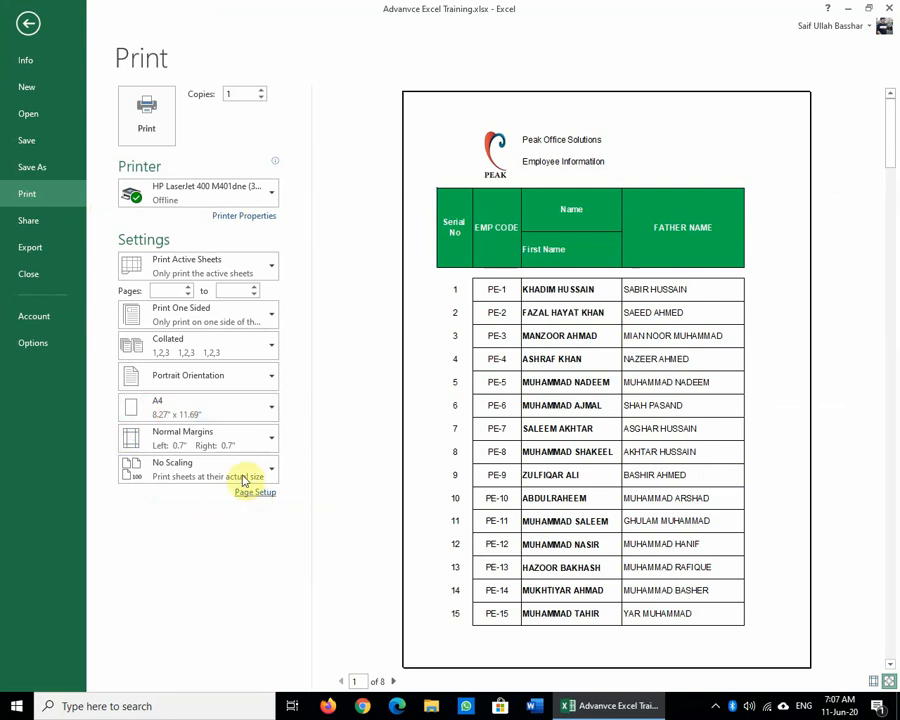
click(221, 378)
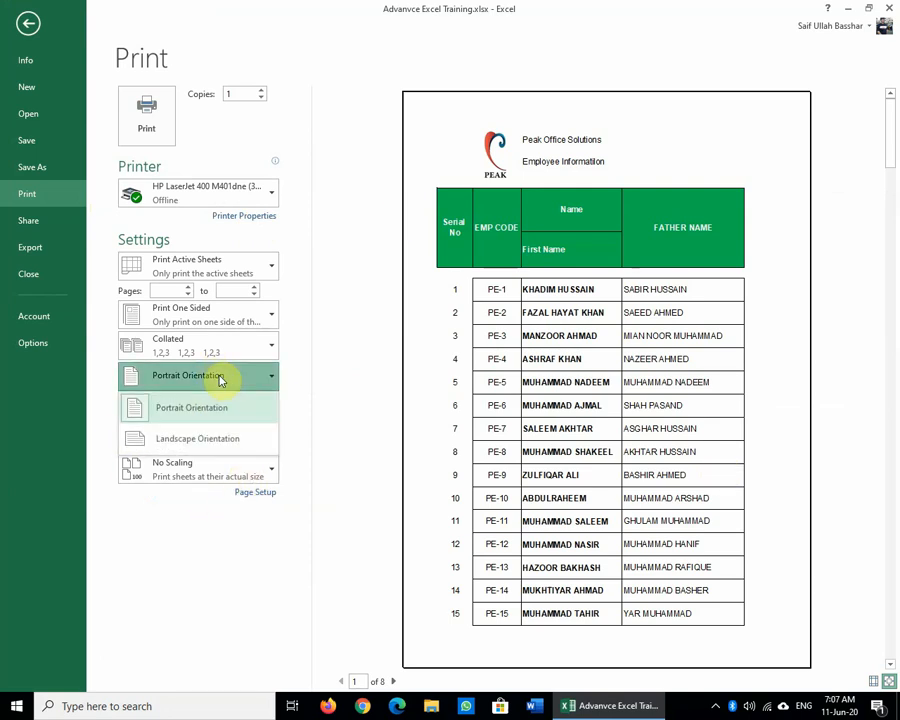
click(225, 434)
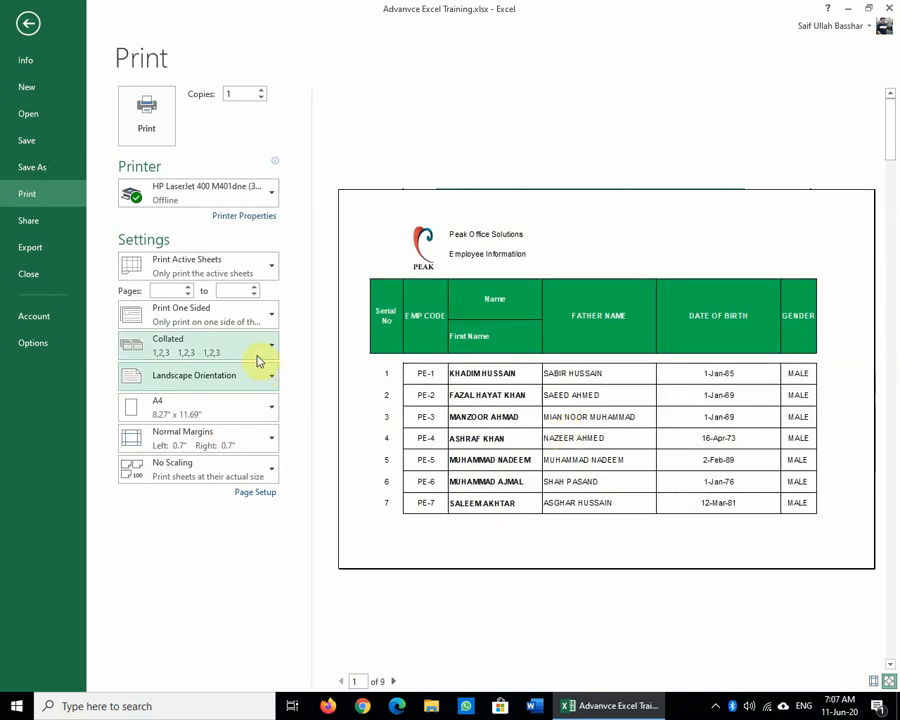
Limit the print range to pages 1 to 1.
click(171, 290)
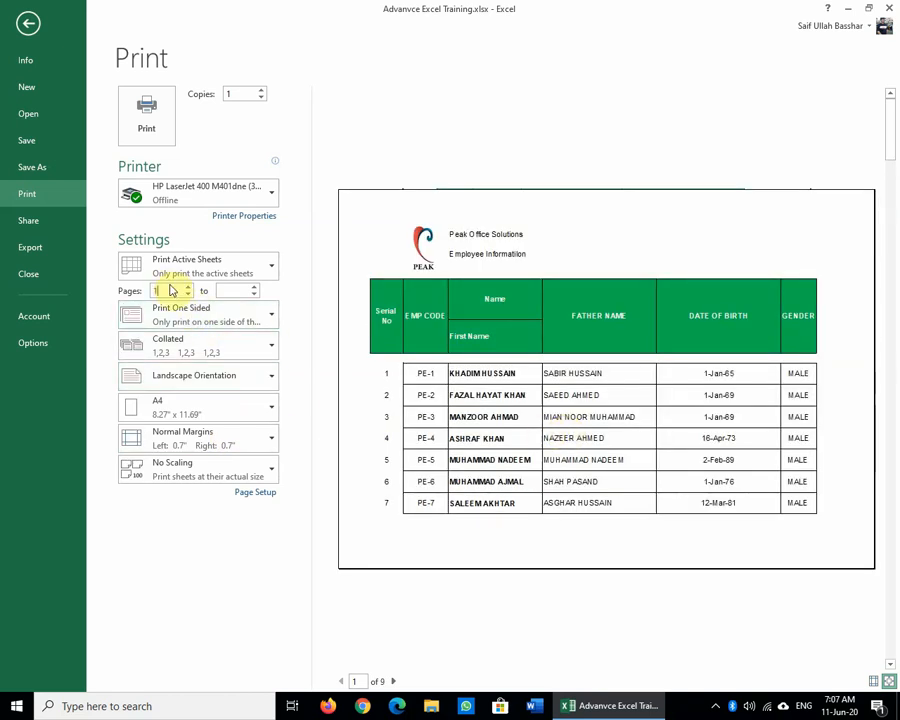
click(240, 291)
text(1)
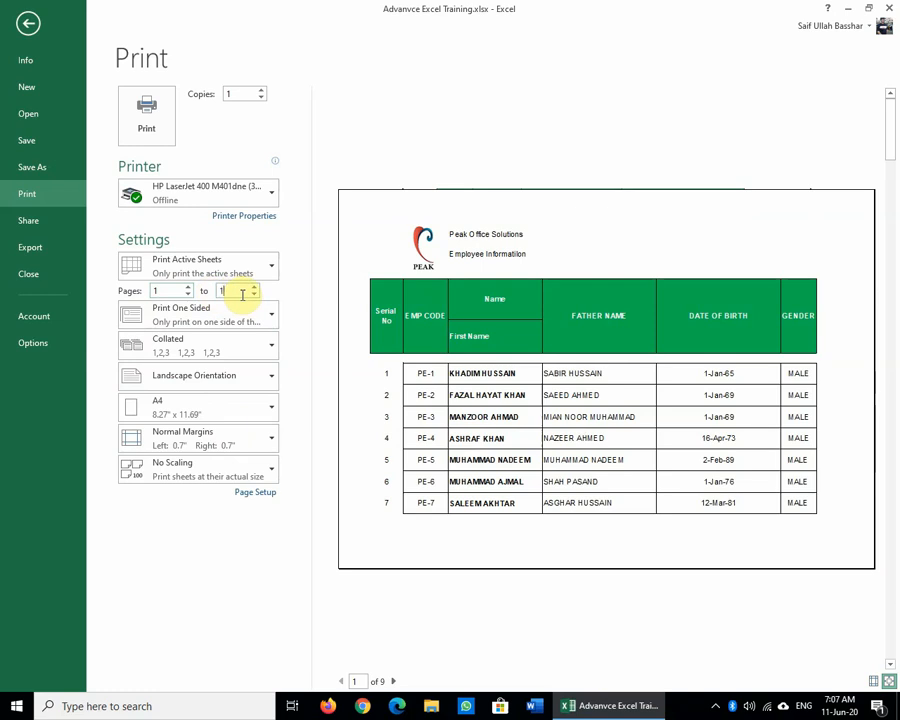
click(383, 558)
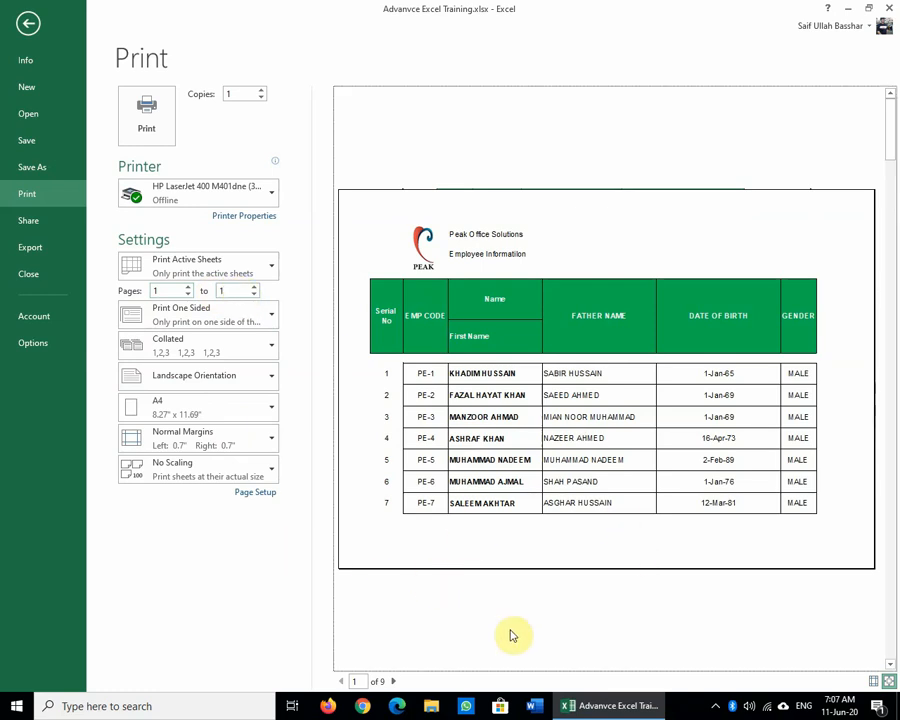
Narrow the left and right print margins to 0.17", reduce the top margin, and set the paper size to Legal.
click(886, 682)
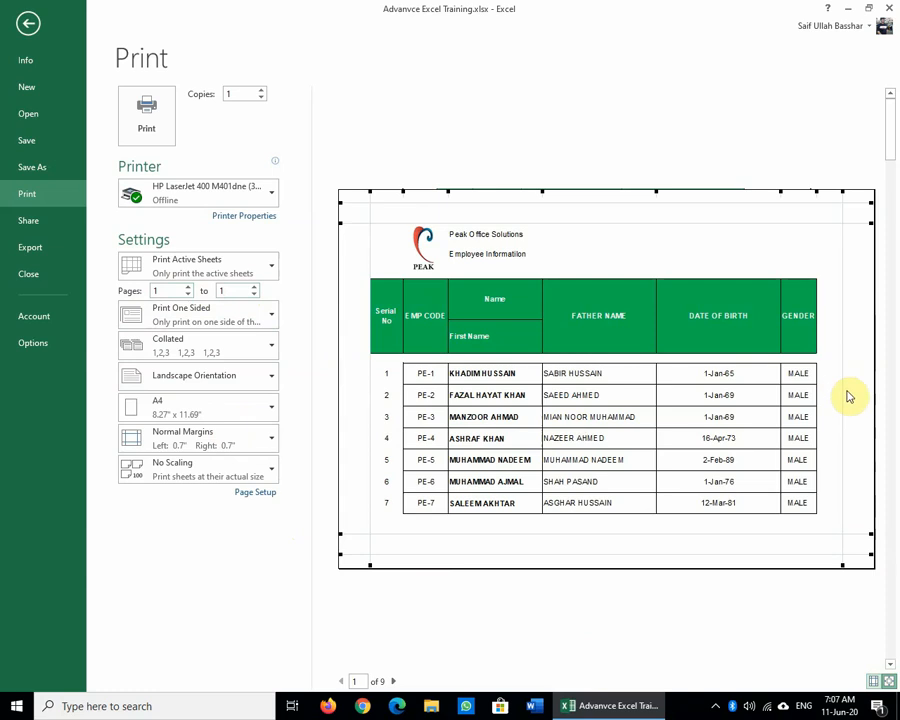
drag(840, 388, 874, 388)
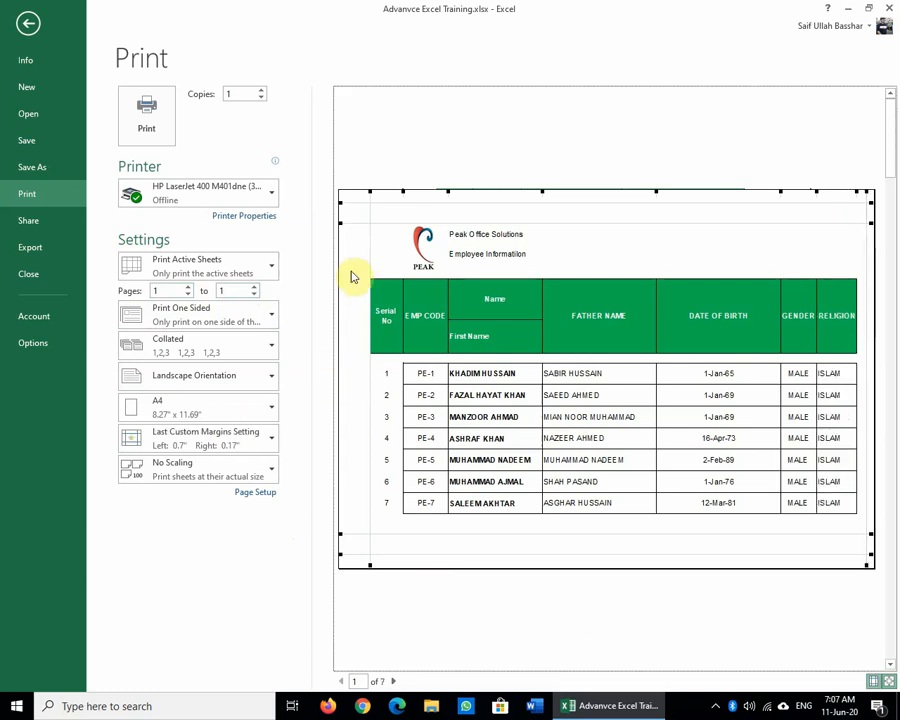
drag(370, 260, 342, 261)
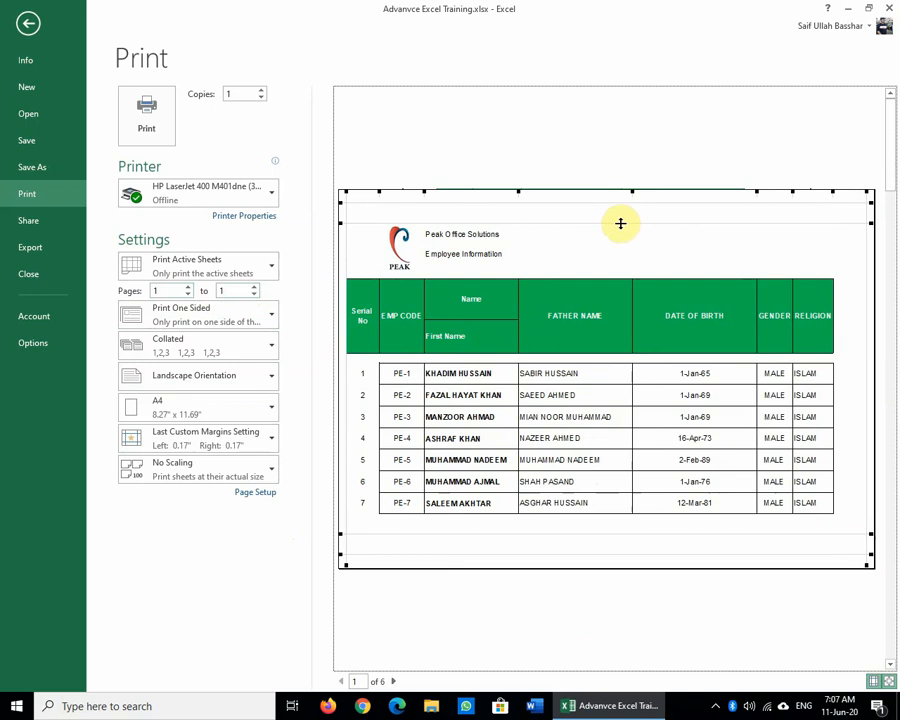
drag(620, 223, 613, 207)
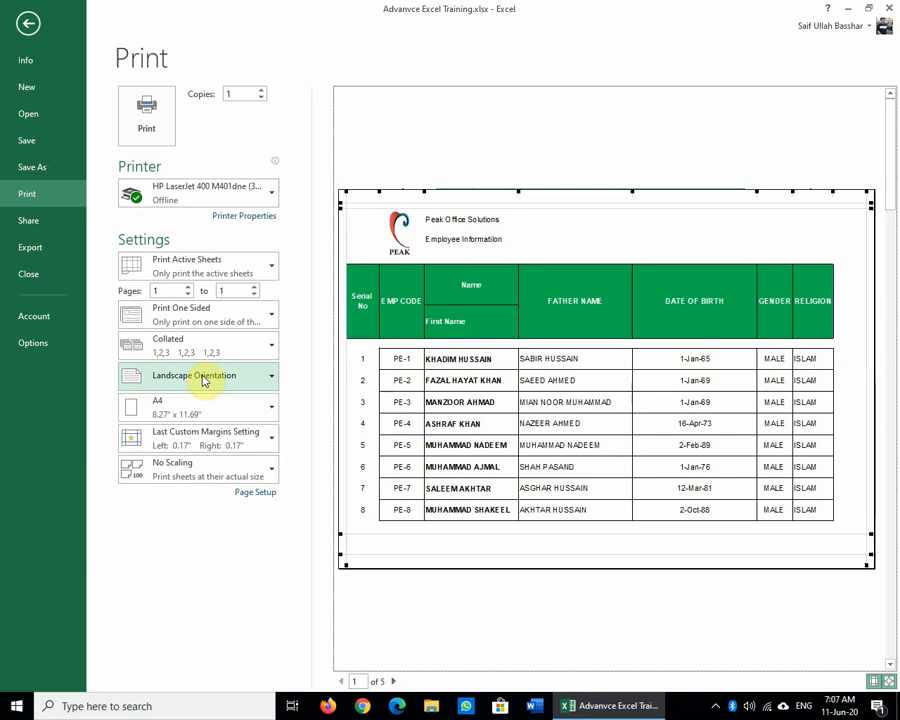
click(205, 411)
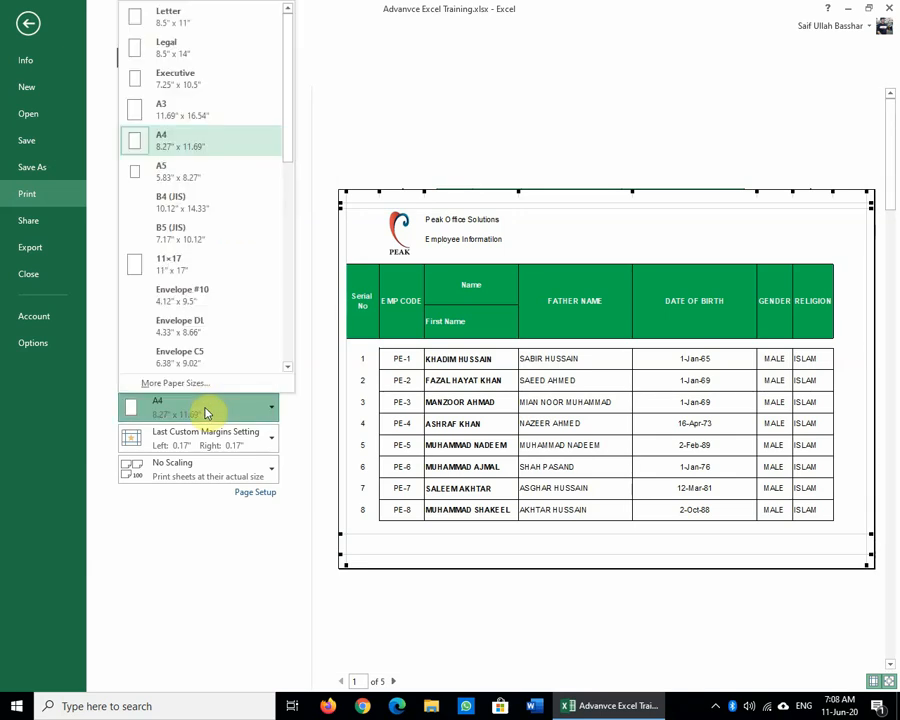
click(211, 50)
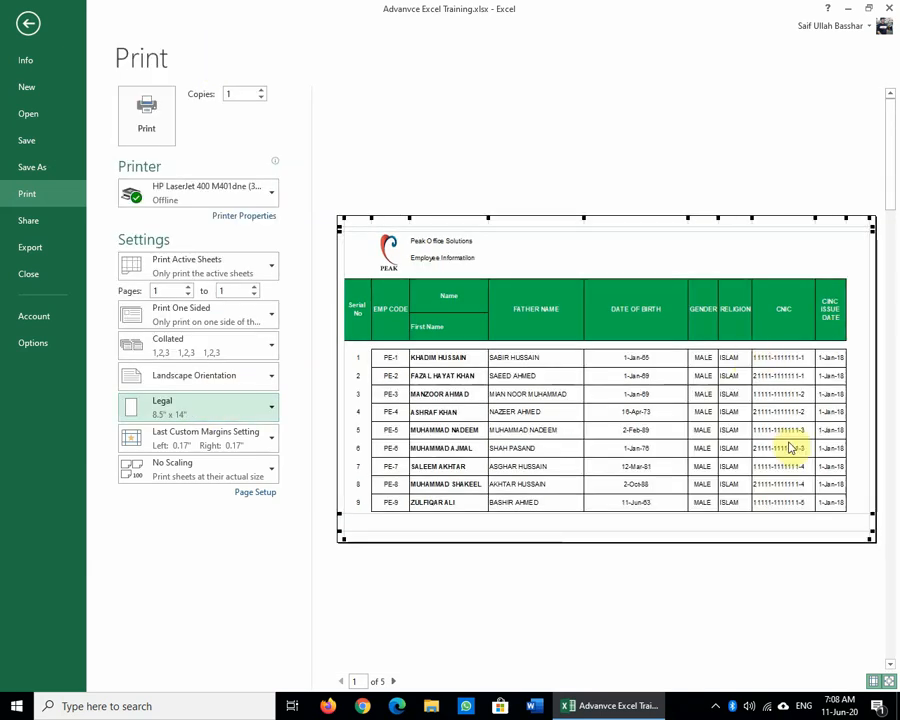
Set the sheet's page setup to print comments at the end of the sheet.
click(258, 494)
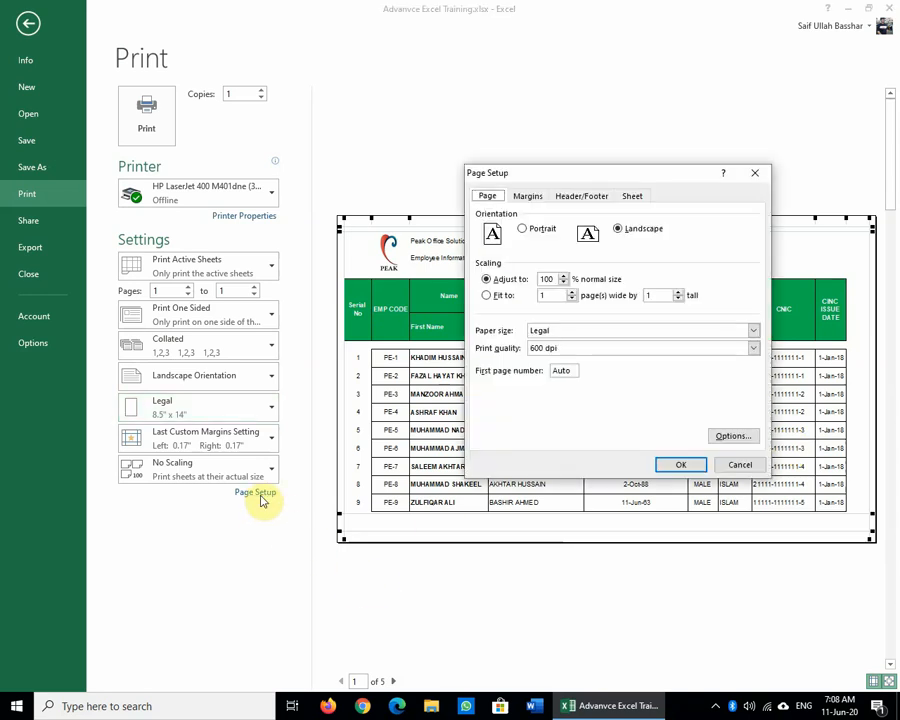
click(640, 197)
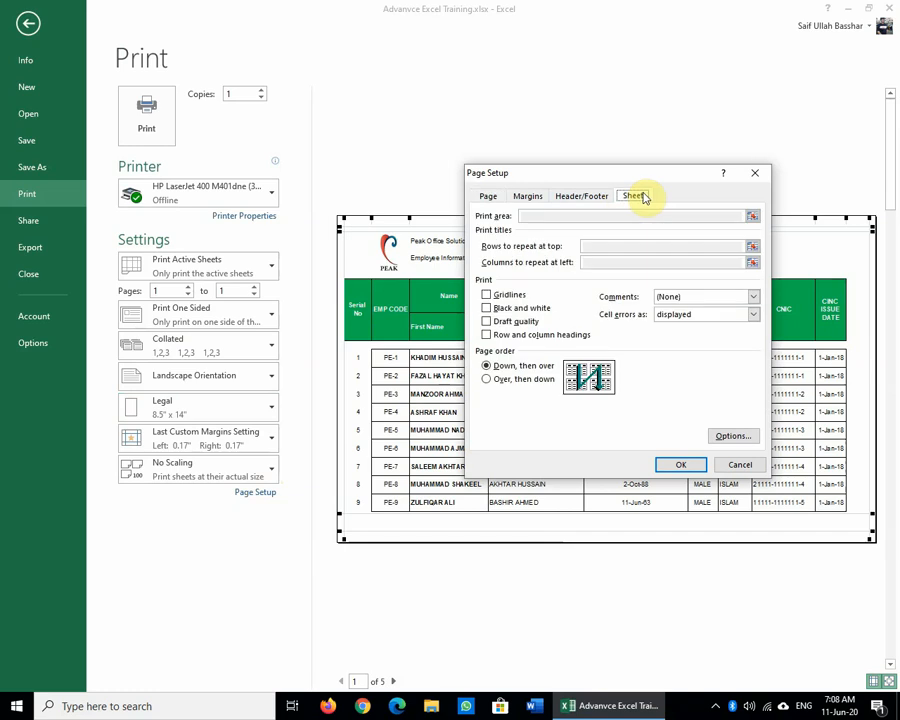
click(753, 297)
click(738, 319)
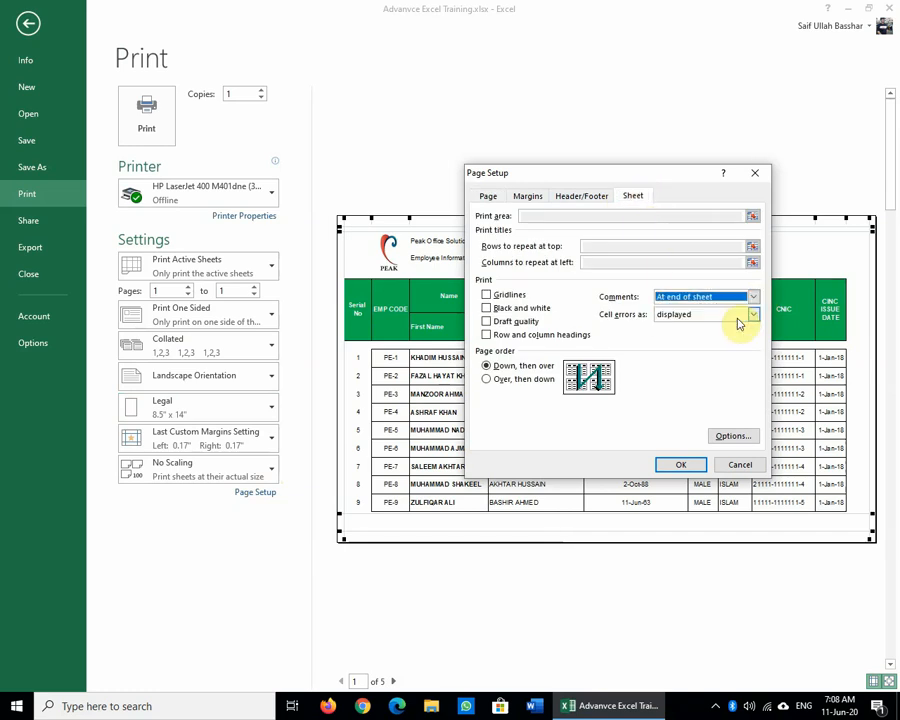
click(680, 466)
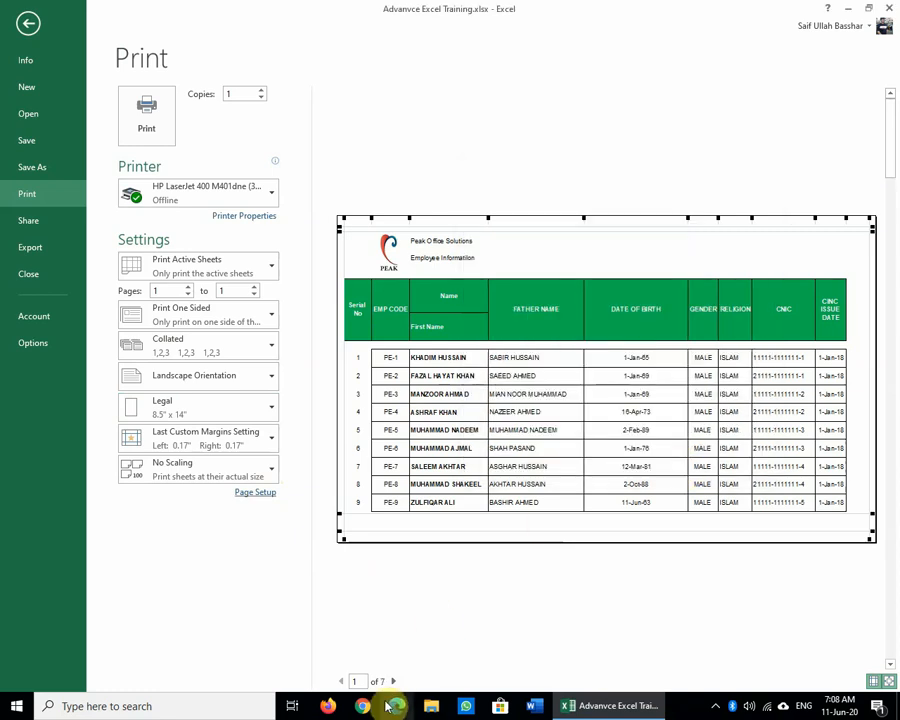
Go through the print preview to the last page and examine how the comments are printed.
click(395, 681)
click(395, 681)
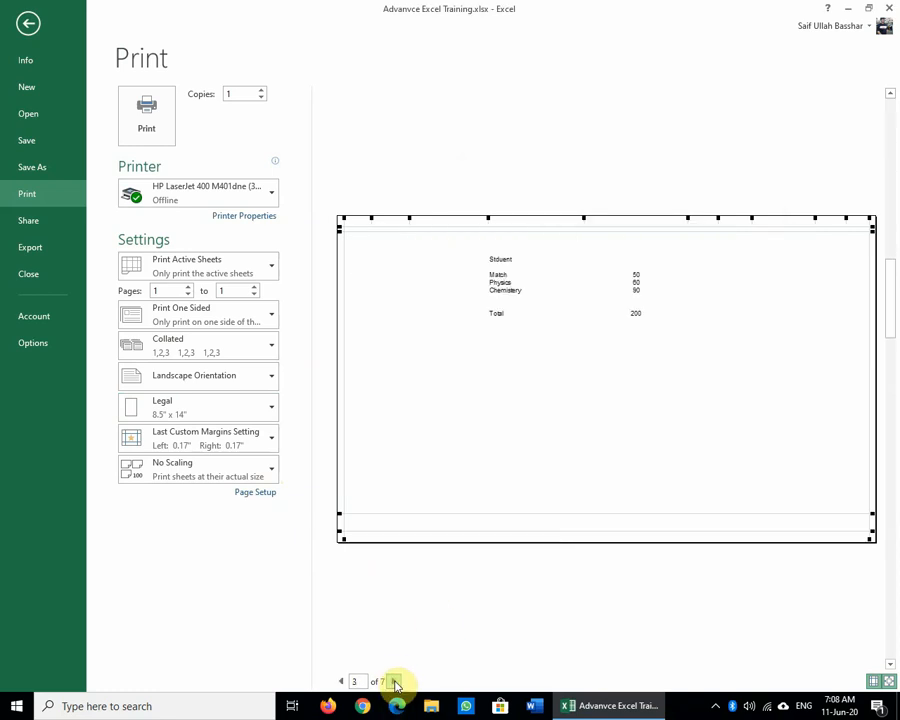
click(394, 681)
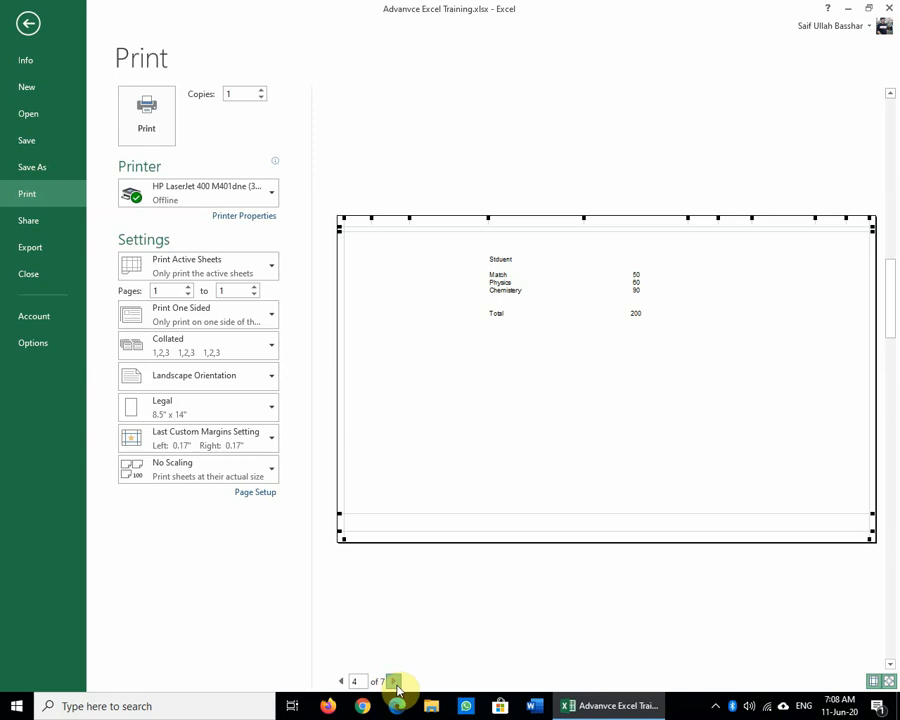
click(395, 681)
click(395, 681)
click(395, 681)
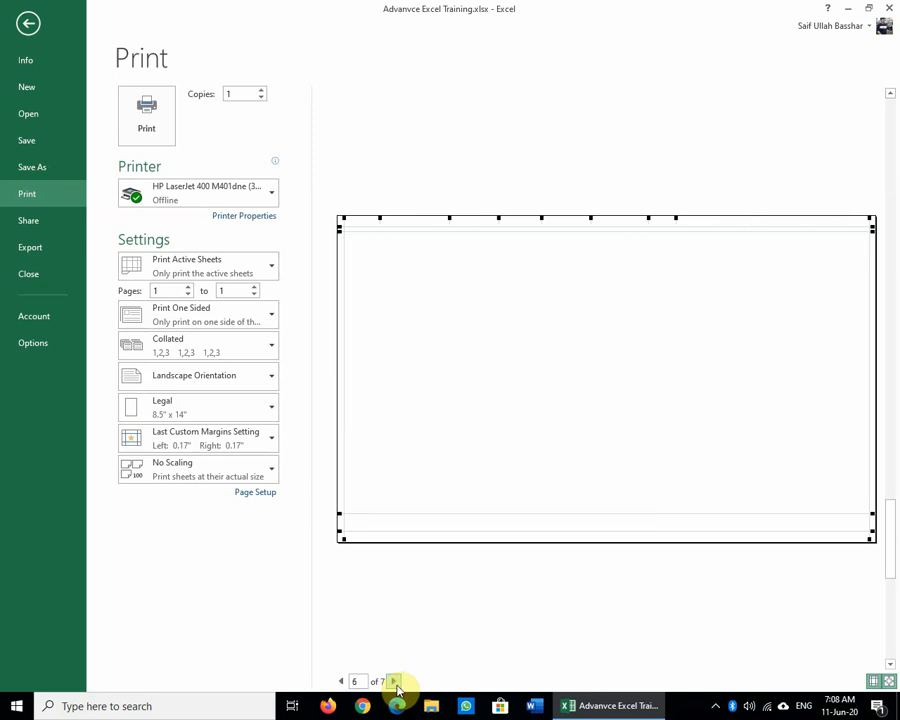
click(395, 681)
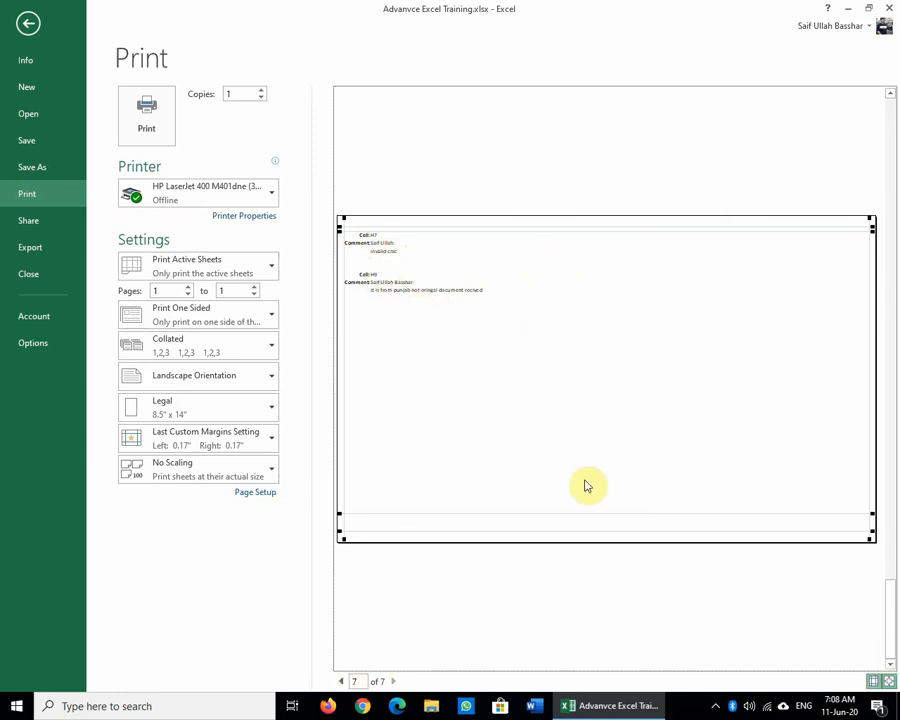
Enlarge the last print preview page and examine the comments listed for cells H7 and H9.
click(471, 417)
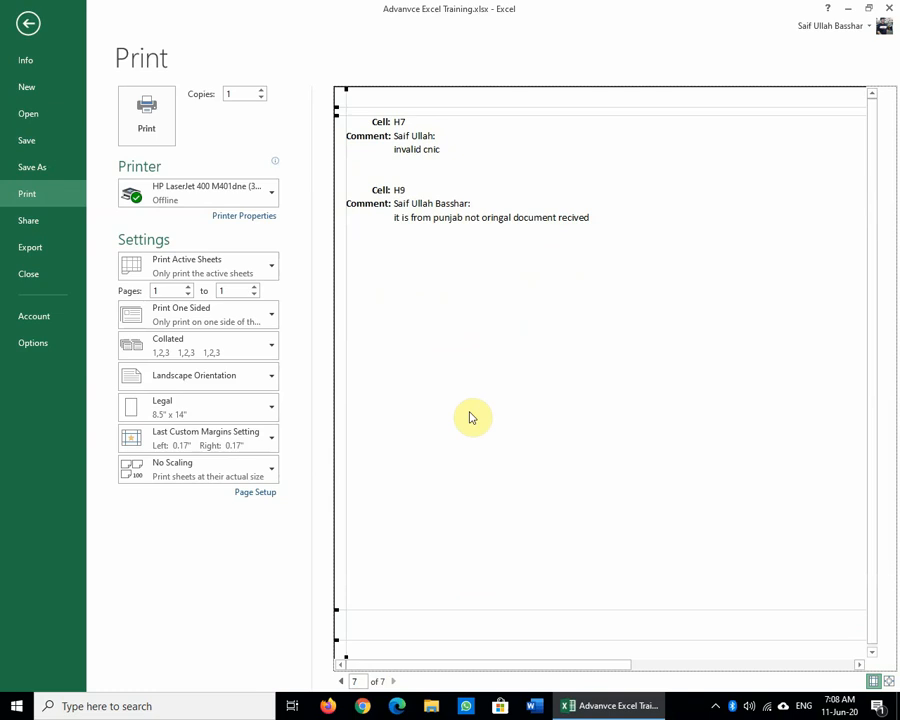
click(471, 417)
click(471, 417)
click(472, 418)
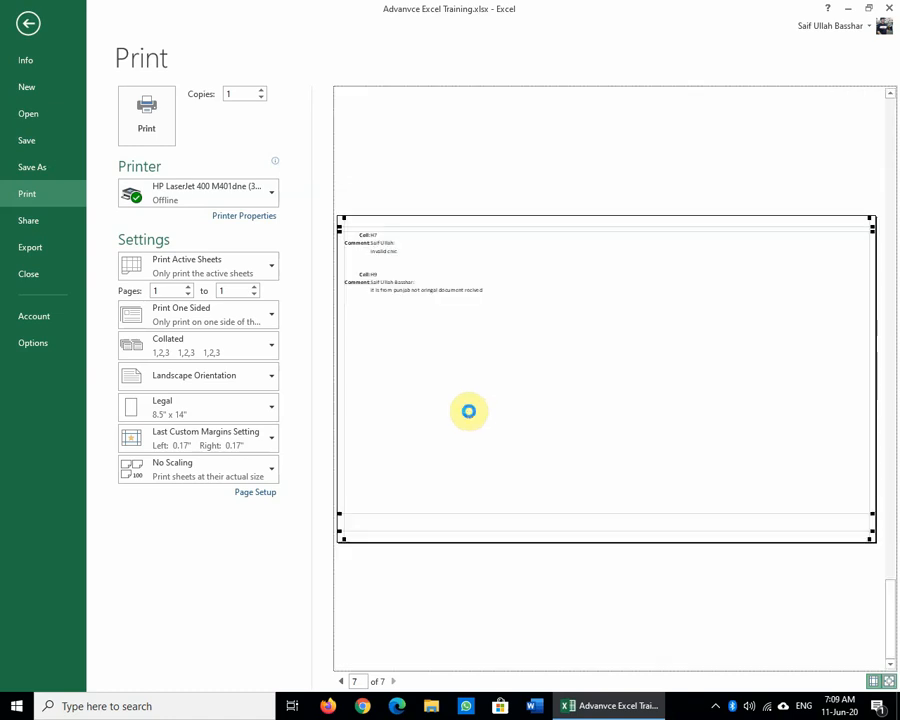
click(468, 412)
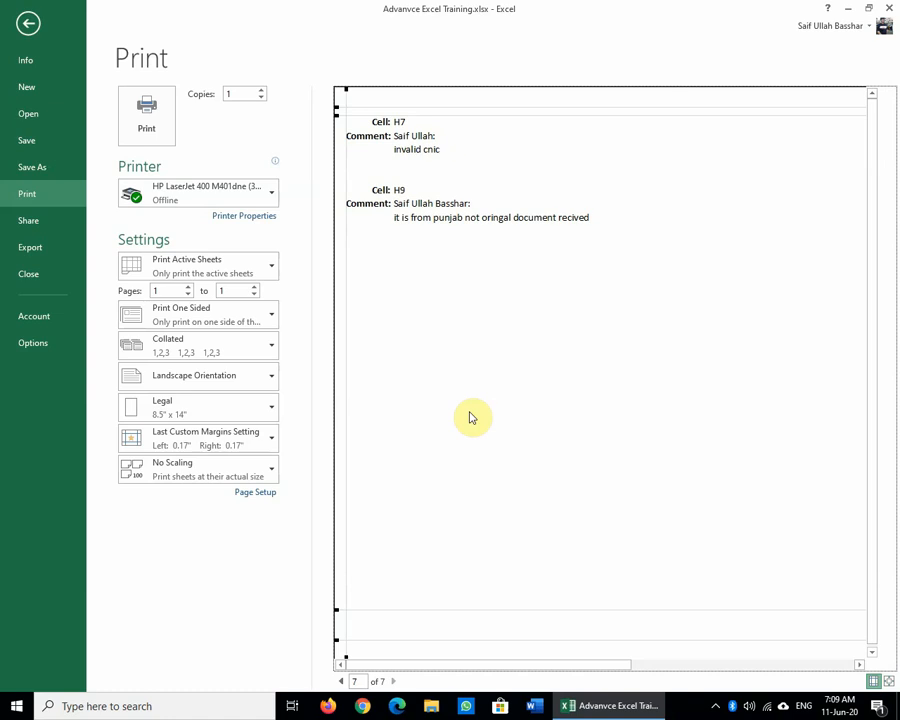
click(257, 493)
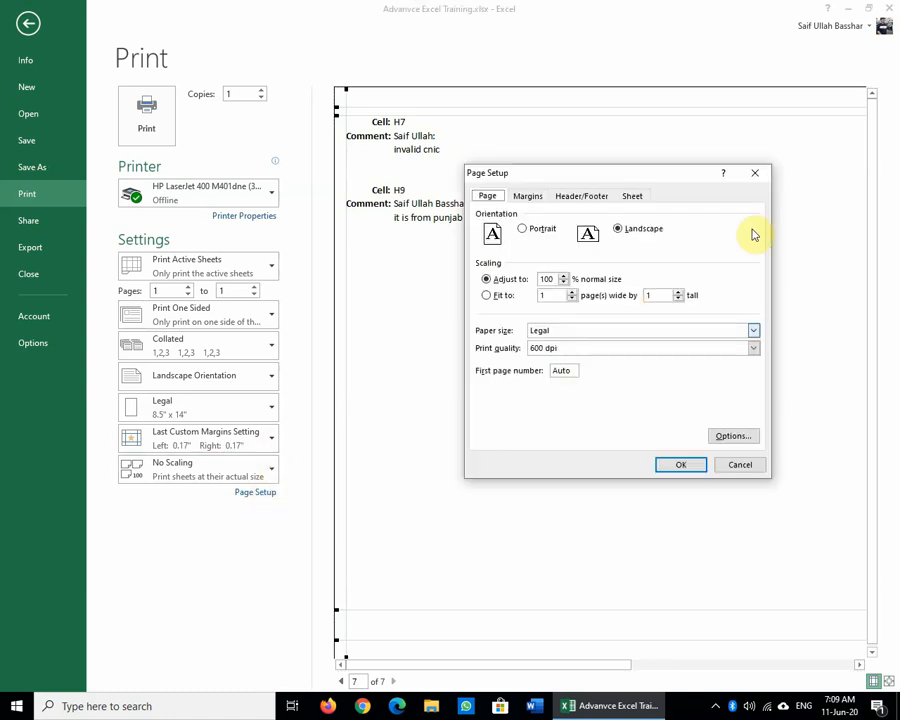
click(632, 197)
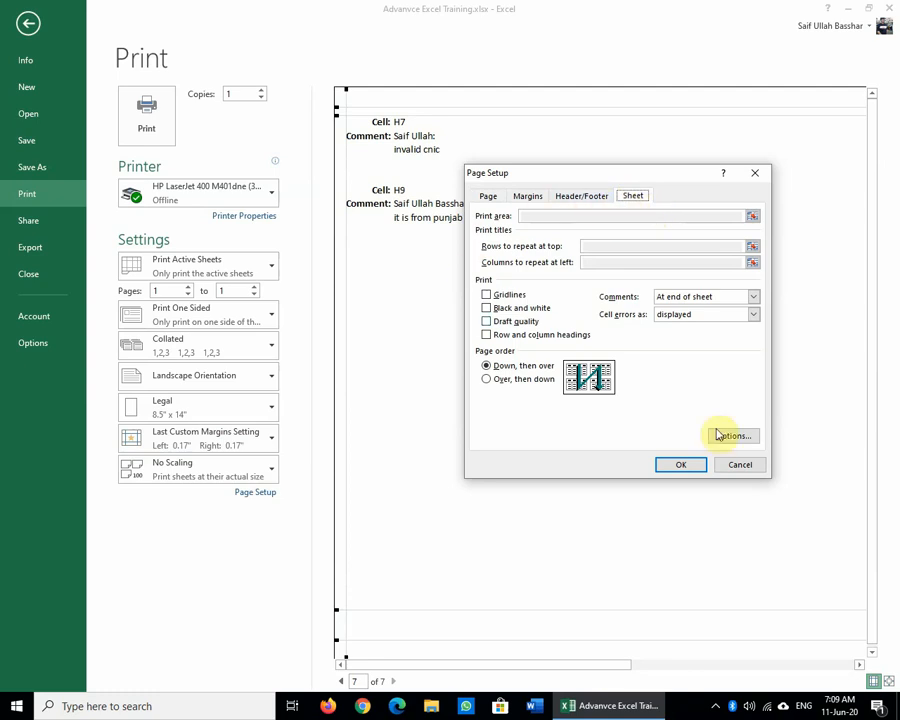
click(758, 466)
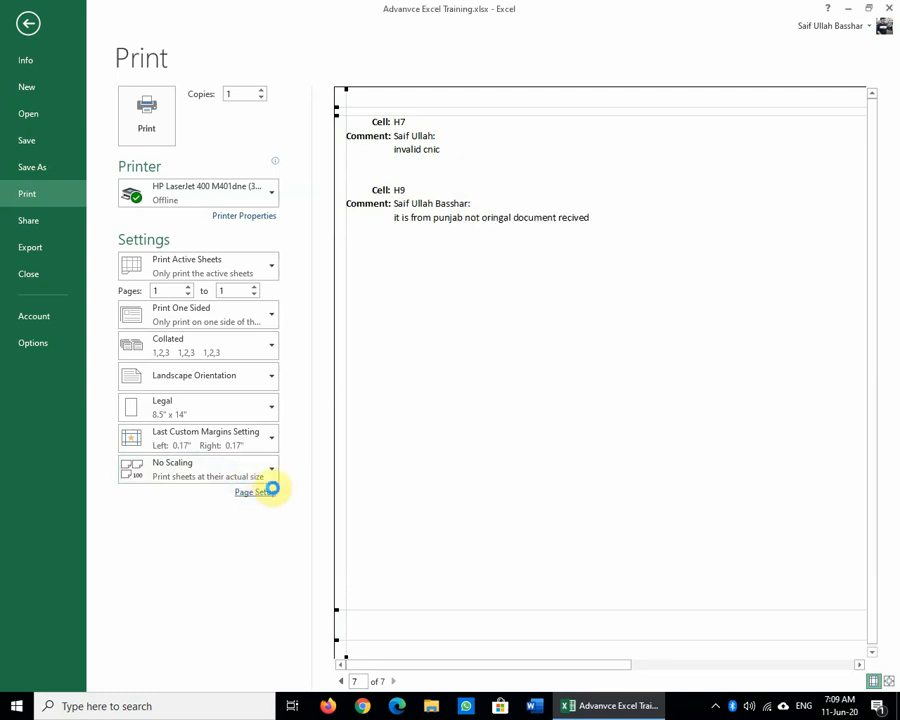
Set the sheet's page setup to print comments as displayed on the sheet.
click(270, 490)
click(633, 198)
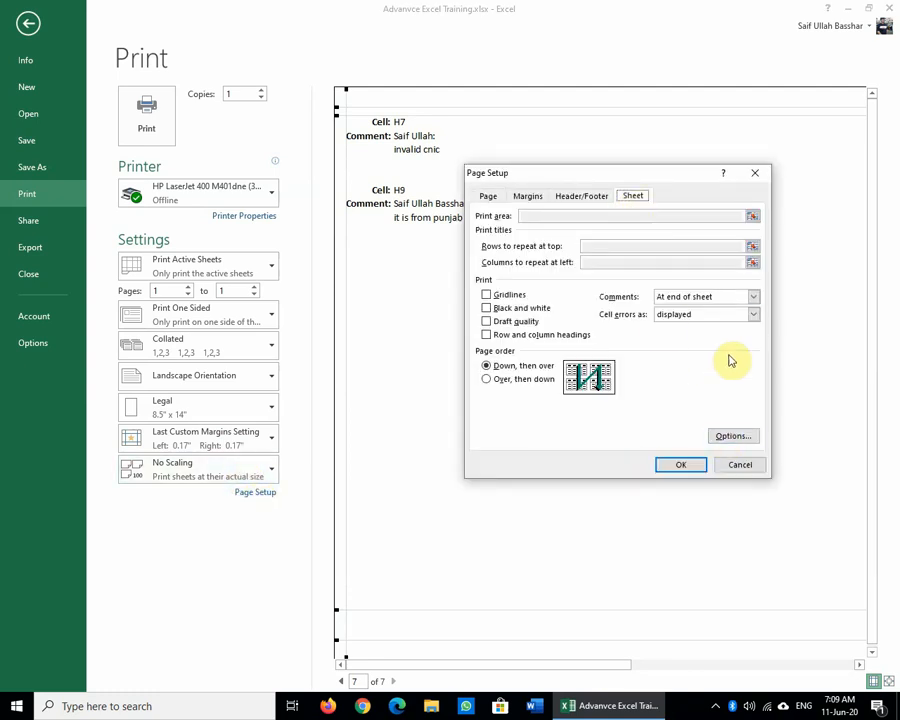
click(754, 298)
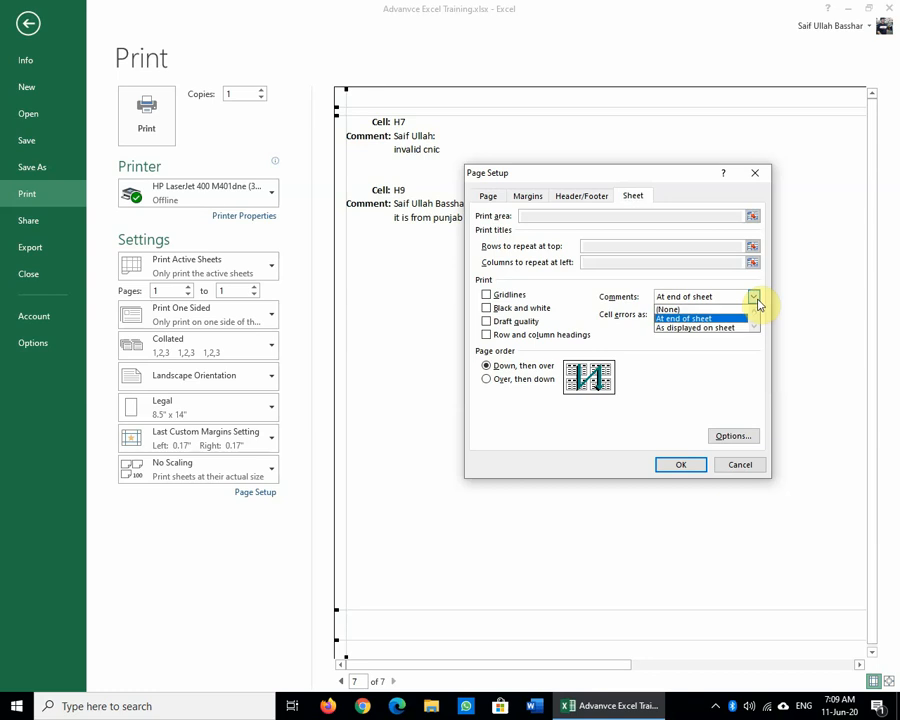
click(716, 328)
click(684, 469)
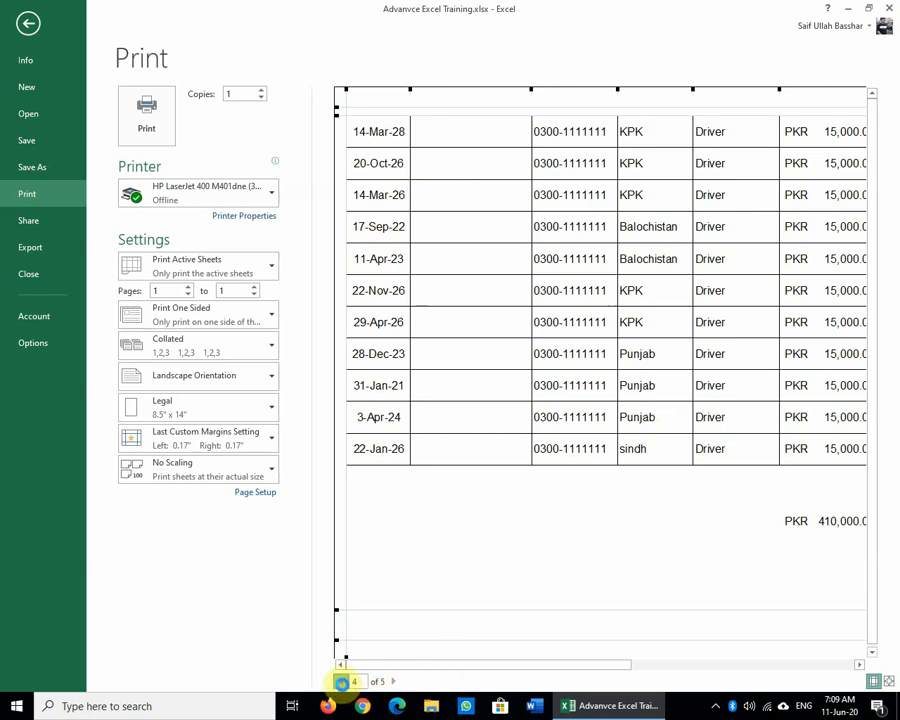
Go back through the print preview to page 1 and check whether the pages show the comments.
click(341, 681)
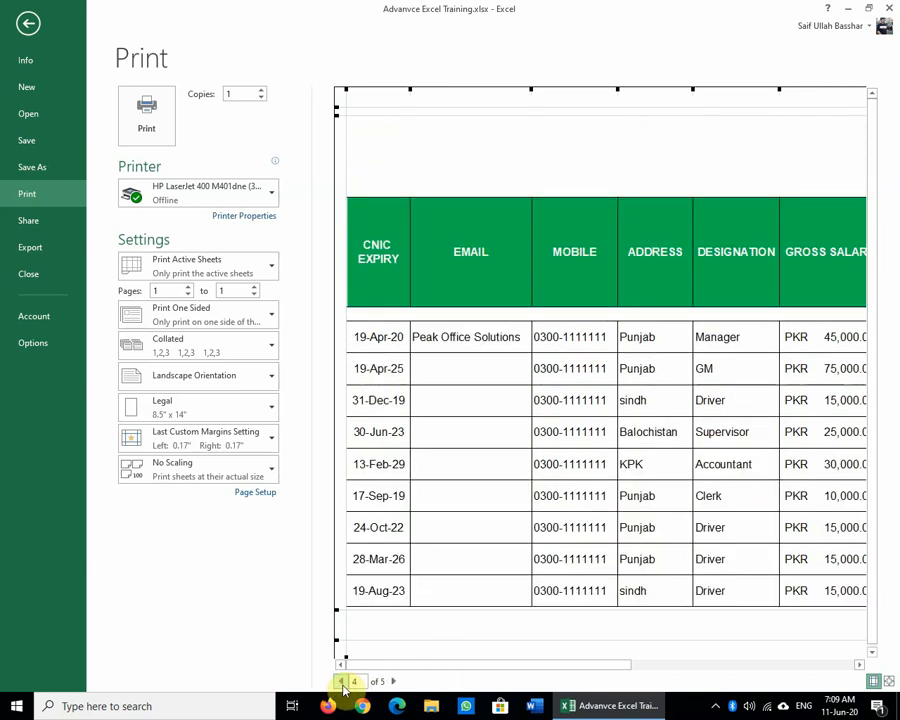
click(509, 464)
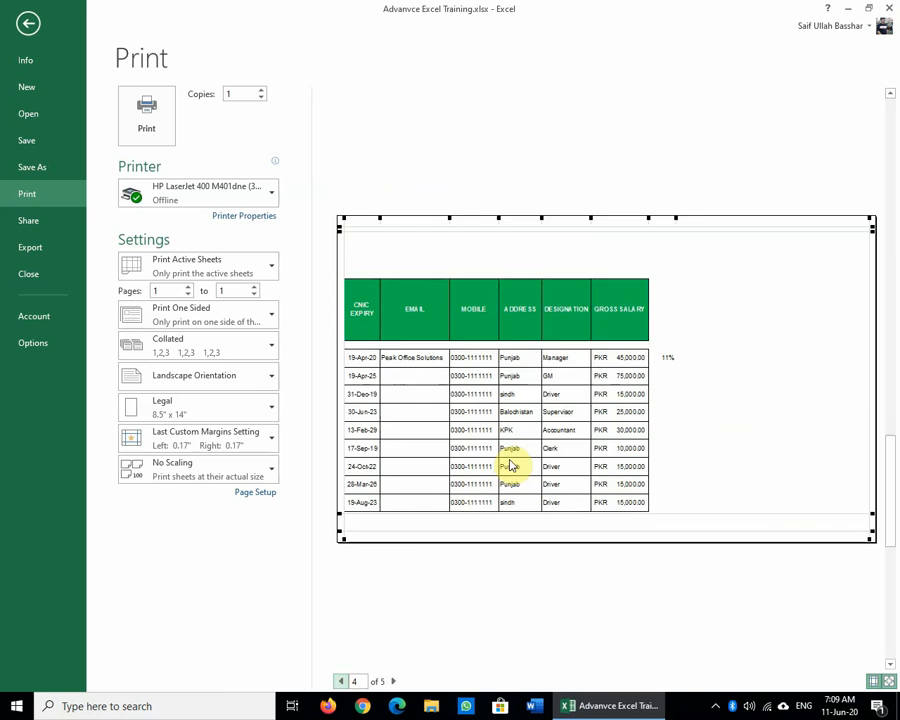
click(341, 681)
click(341, 681)
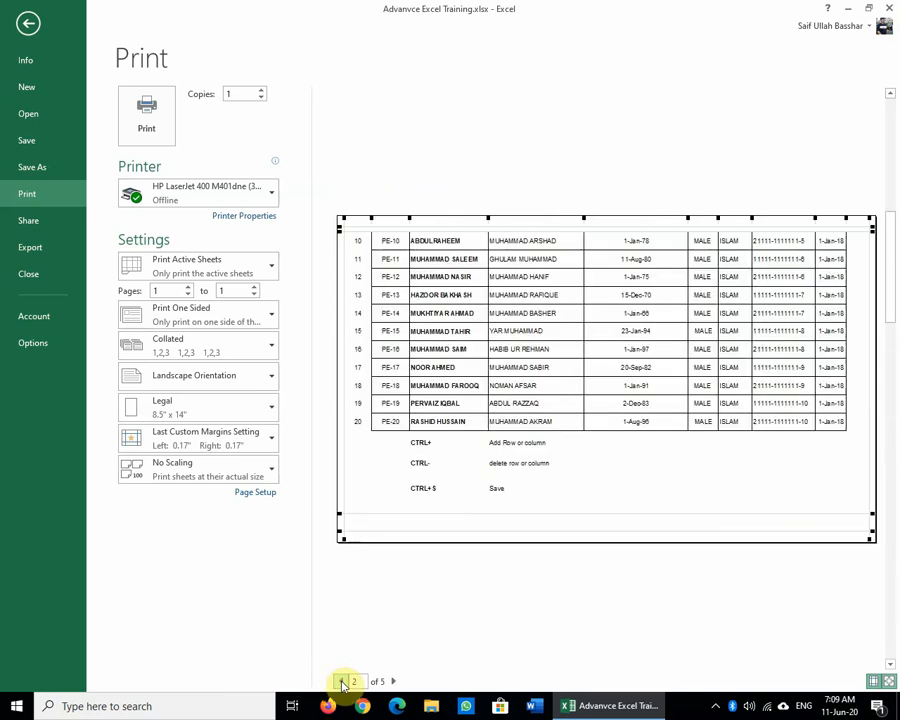
click(341, 681)
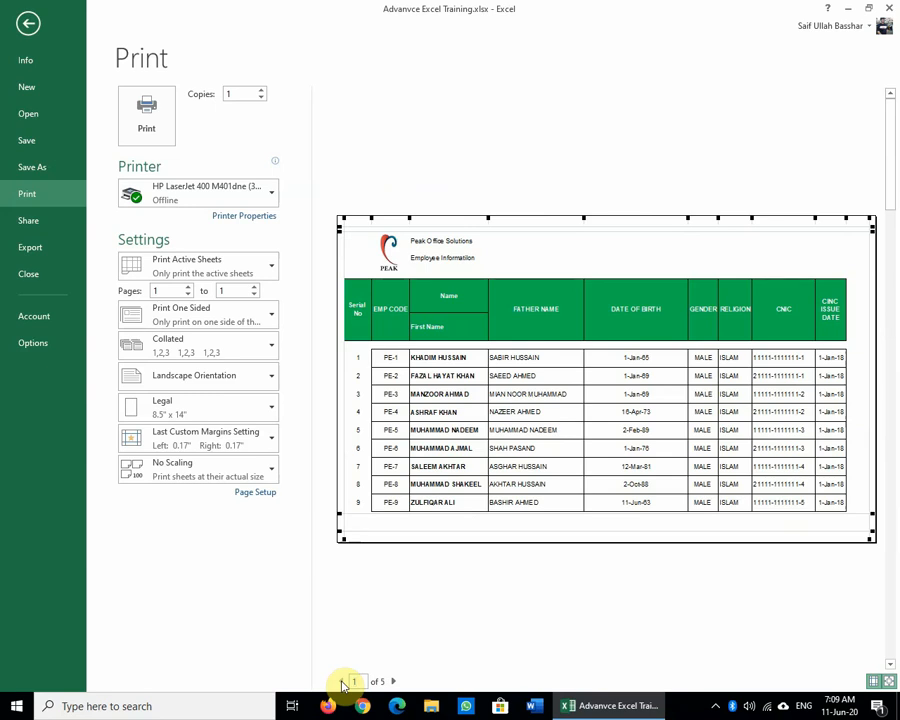
Reapply the "As displayed on sheet" option for printing comments in the page setup.
click(257, 491)
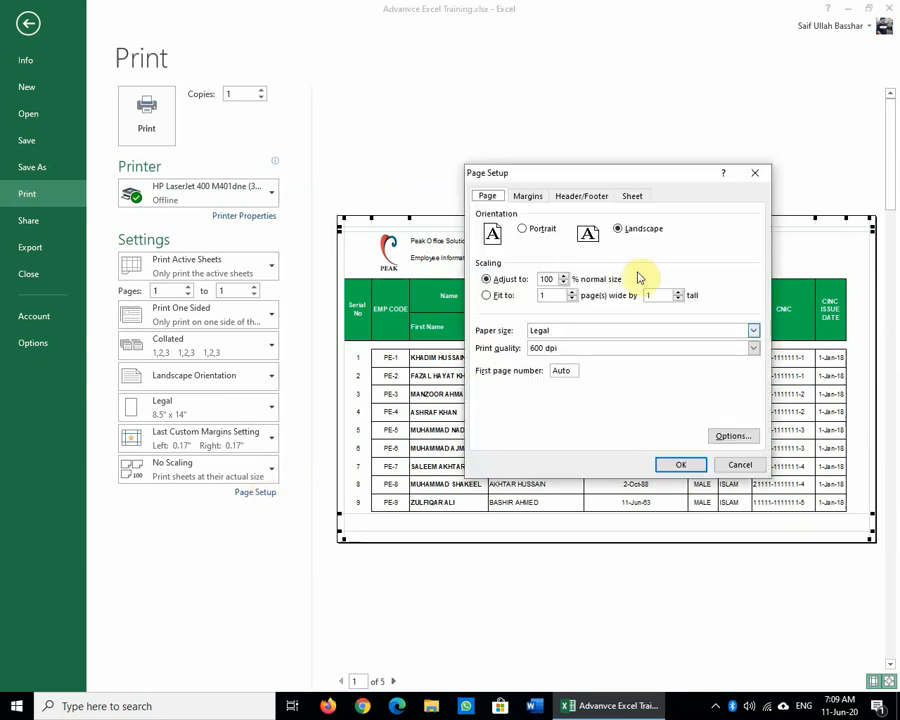
click(634, 199)
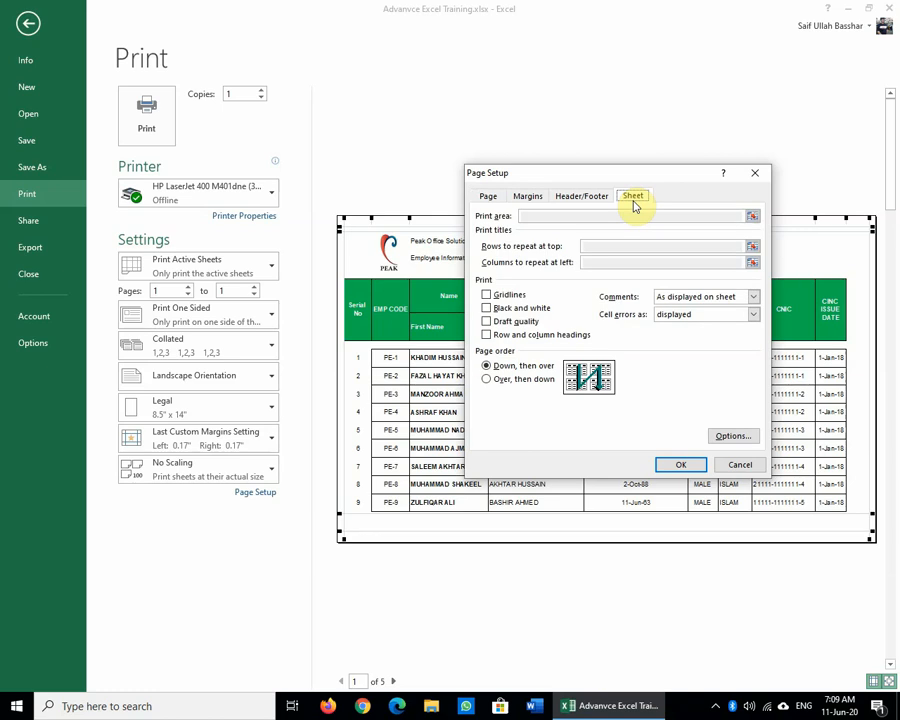
click(753, 298)
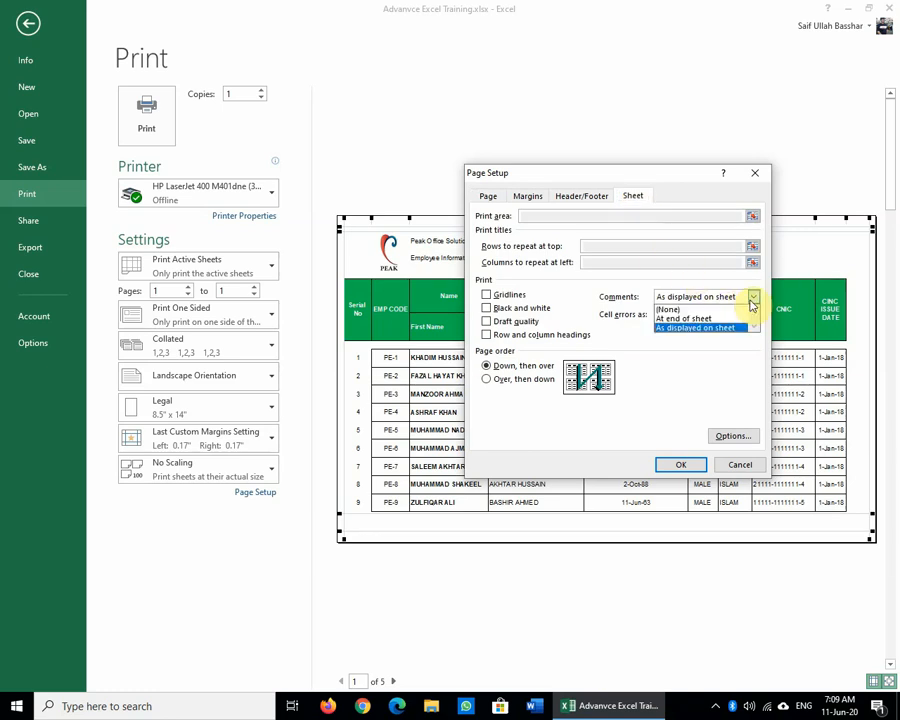
click(740, 328)
click(681, 465)
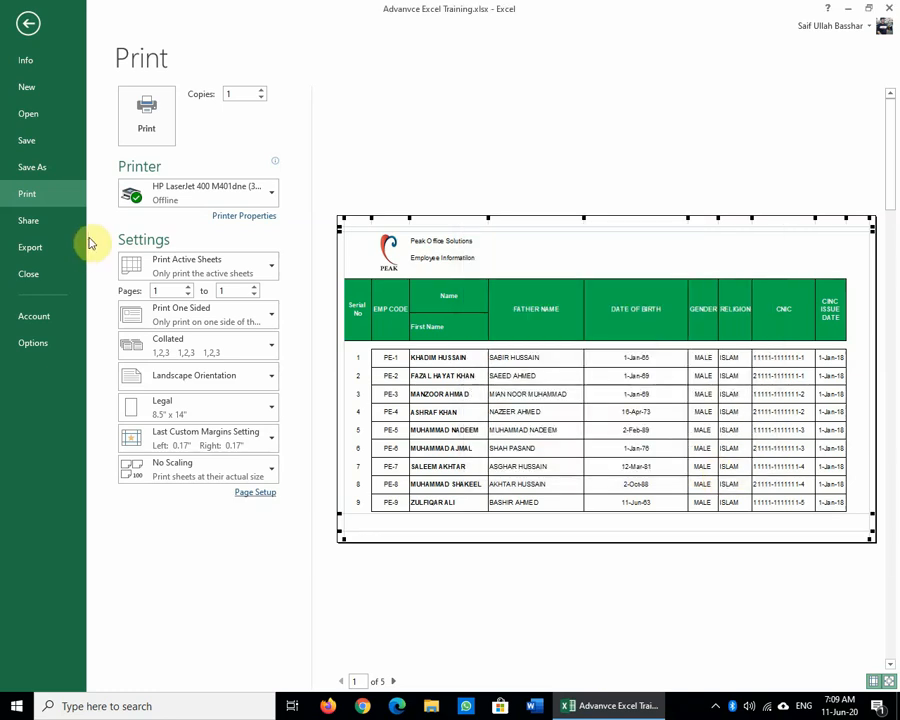
Show all comments on the employee sheet and check them in the print preview.
click(28, 23)
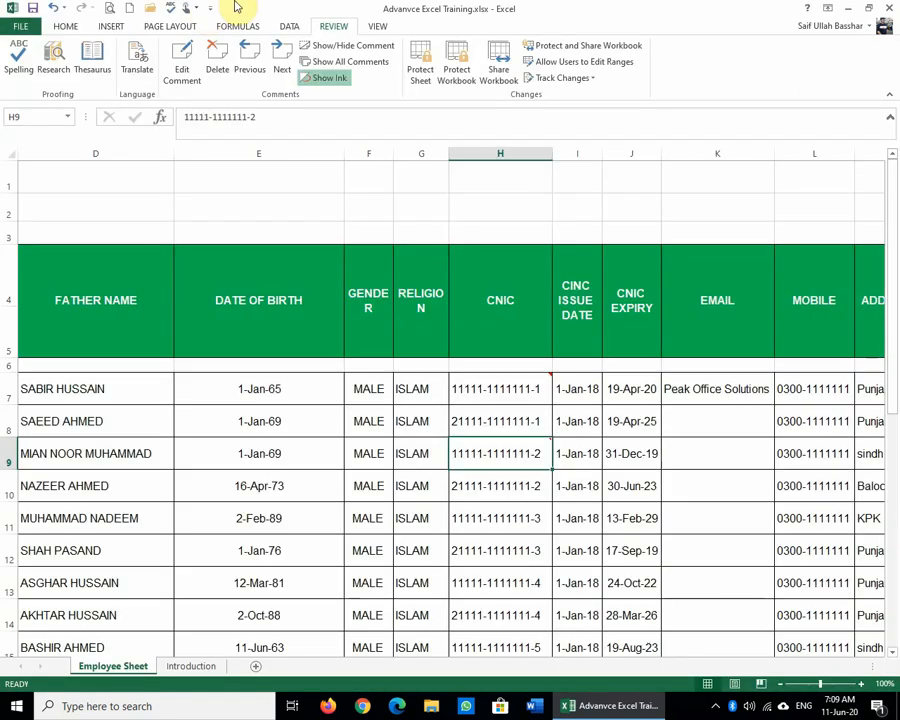
click(350, 61)
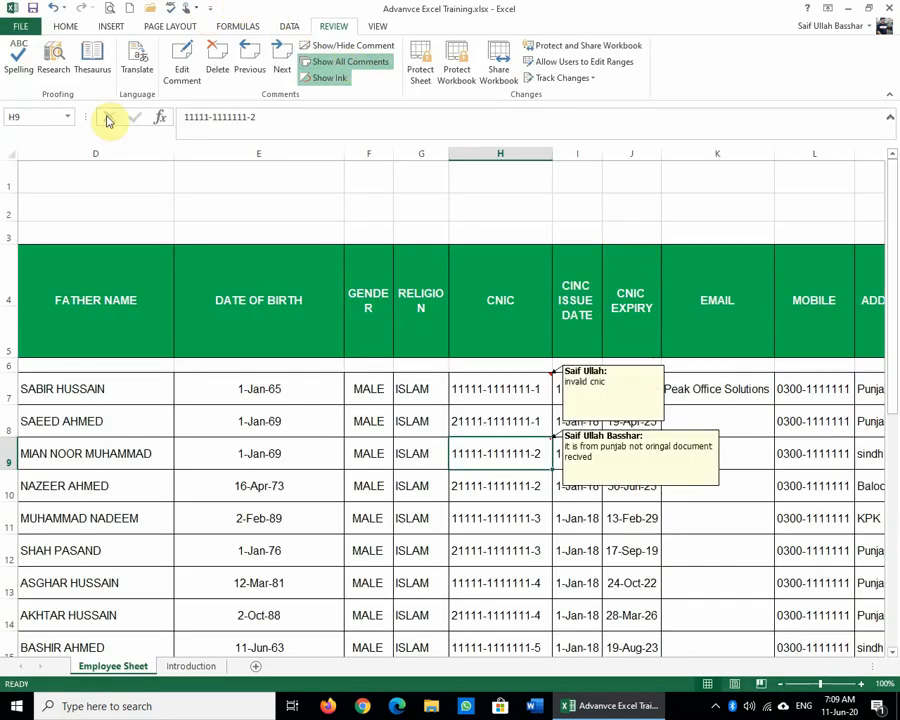
click(111, 9)
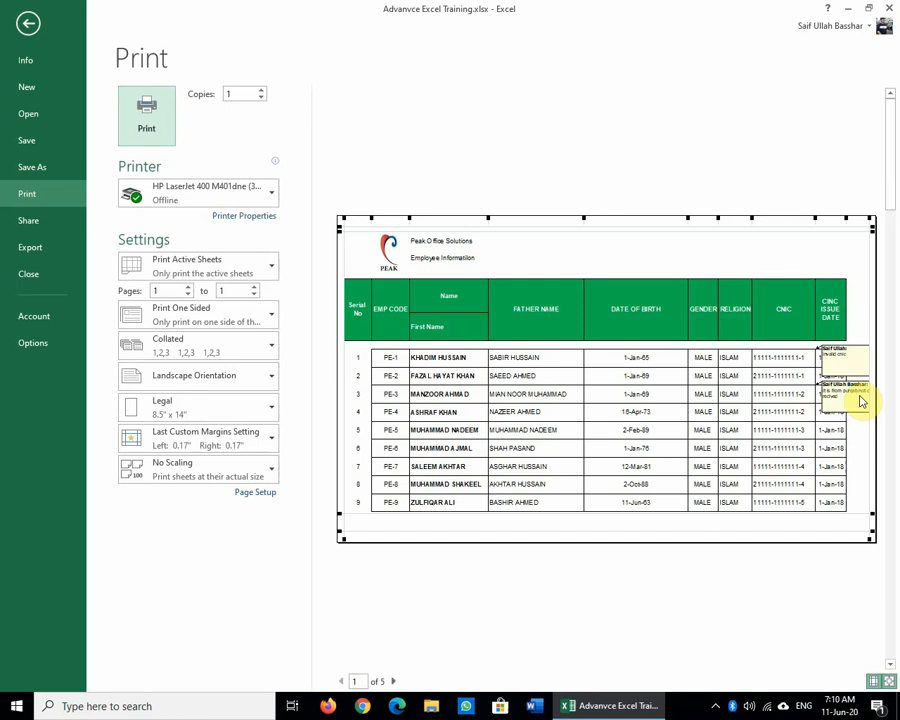
click(32, 25)
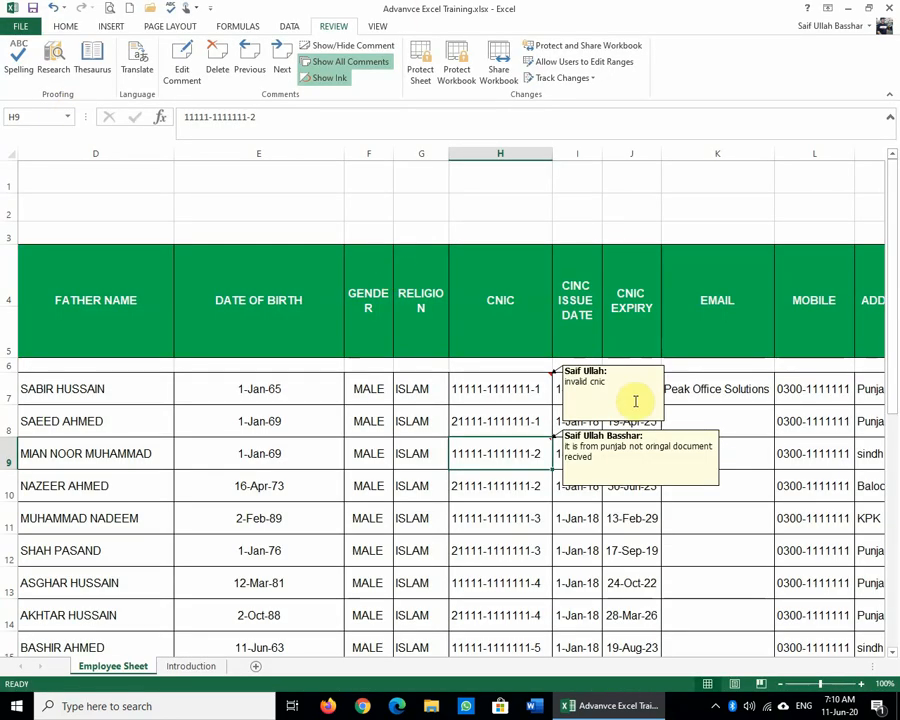
Hide the comments on CNIC cells H7 and H9 individually.
right_click(537, 389)
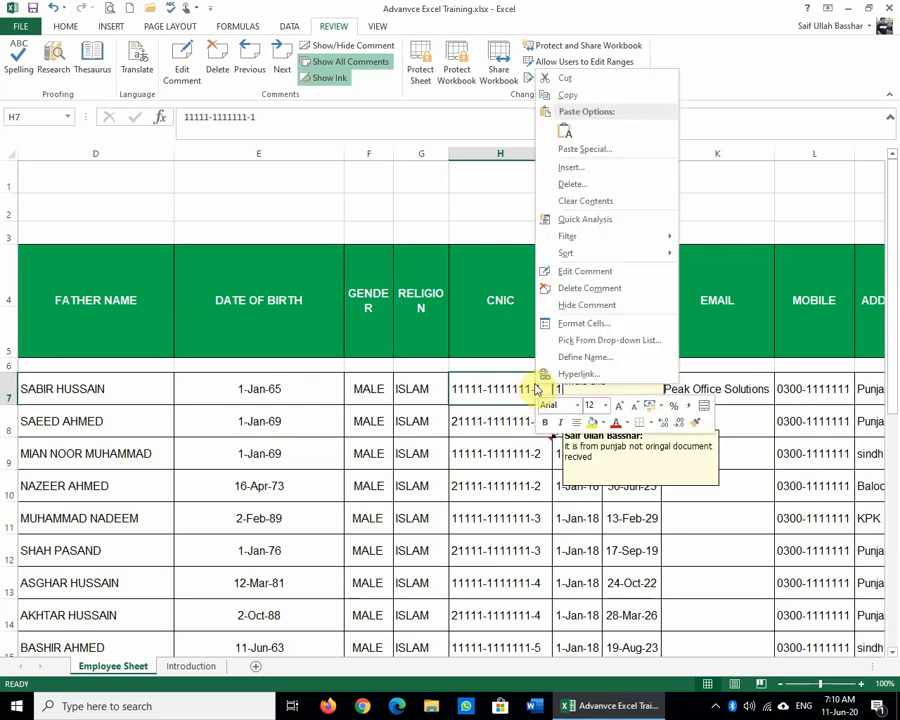
click(618, 306)
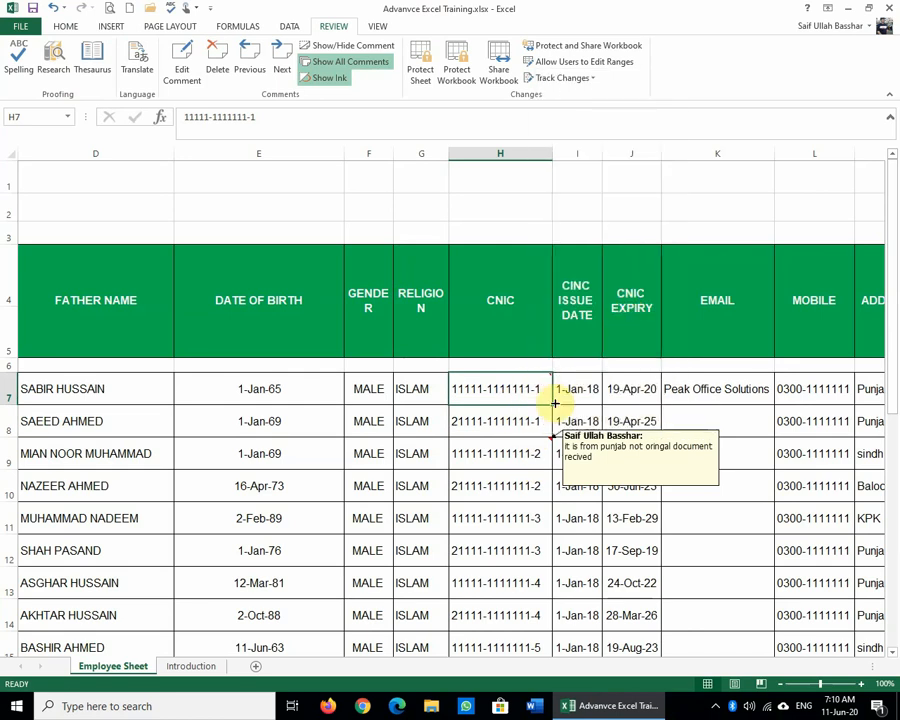
right_click(515, 450)
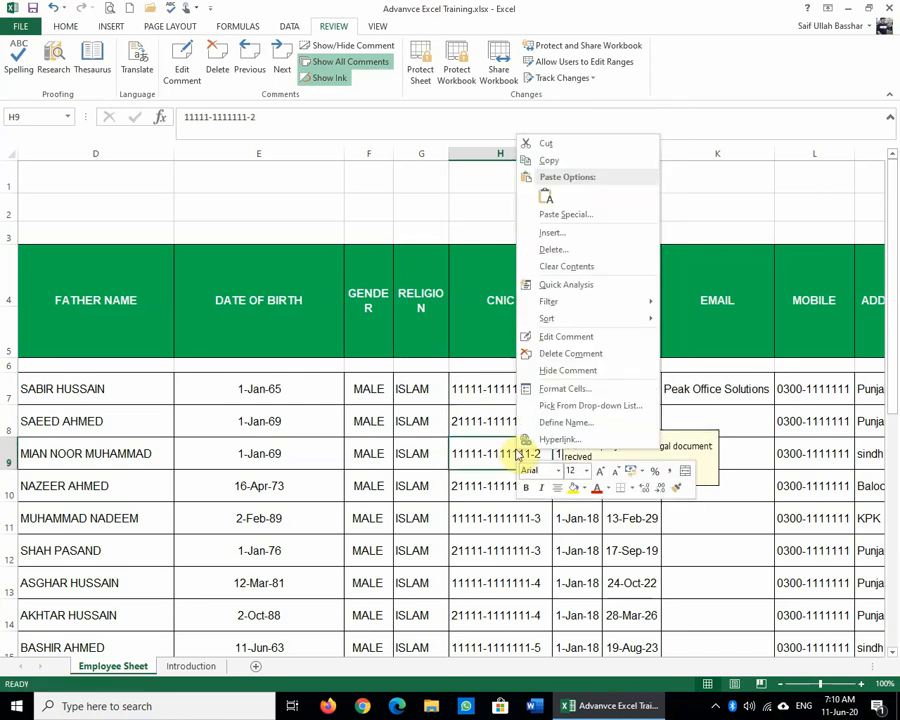
click(592, 369)
click(524, 528)
click(520, 388)
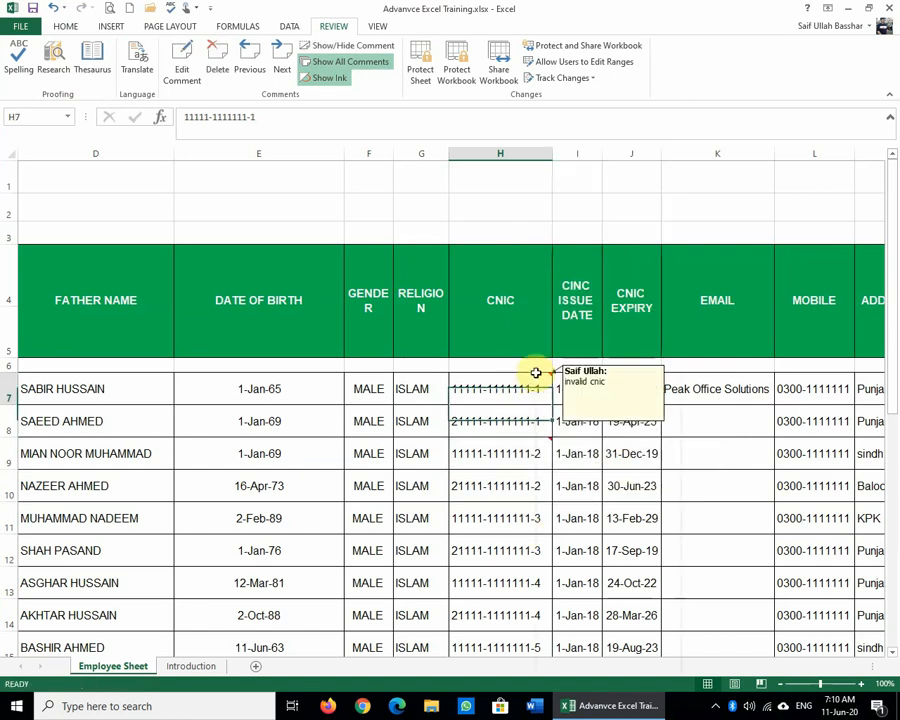
right_click(537, 377)
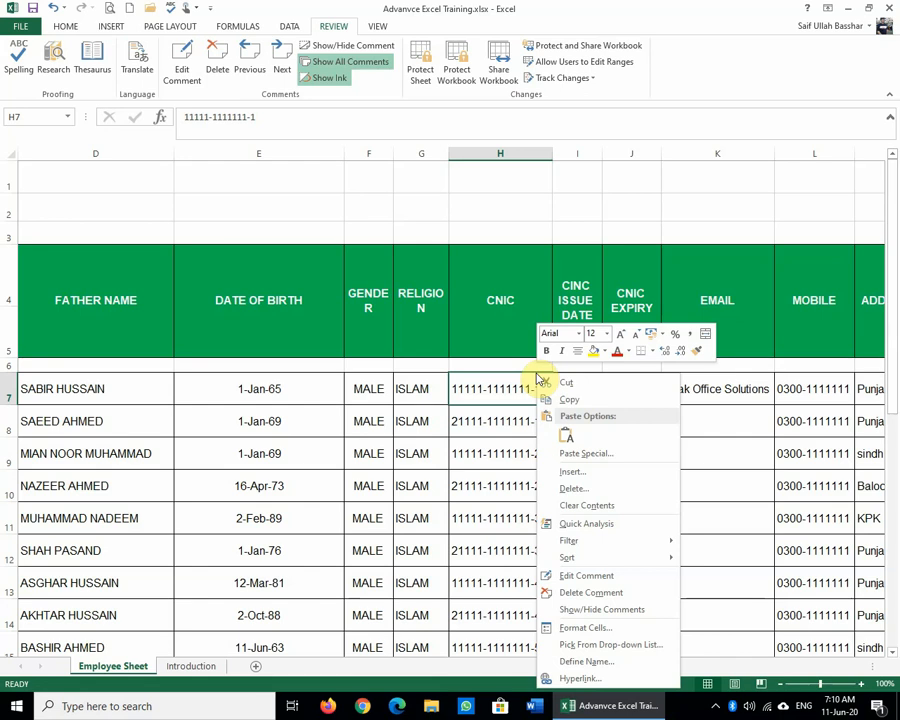
mouse_move(622, 560)
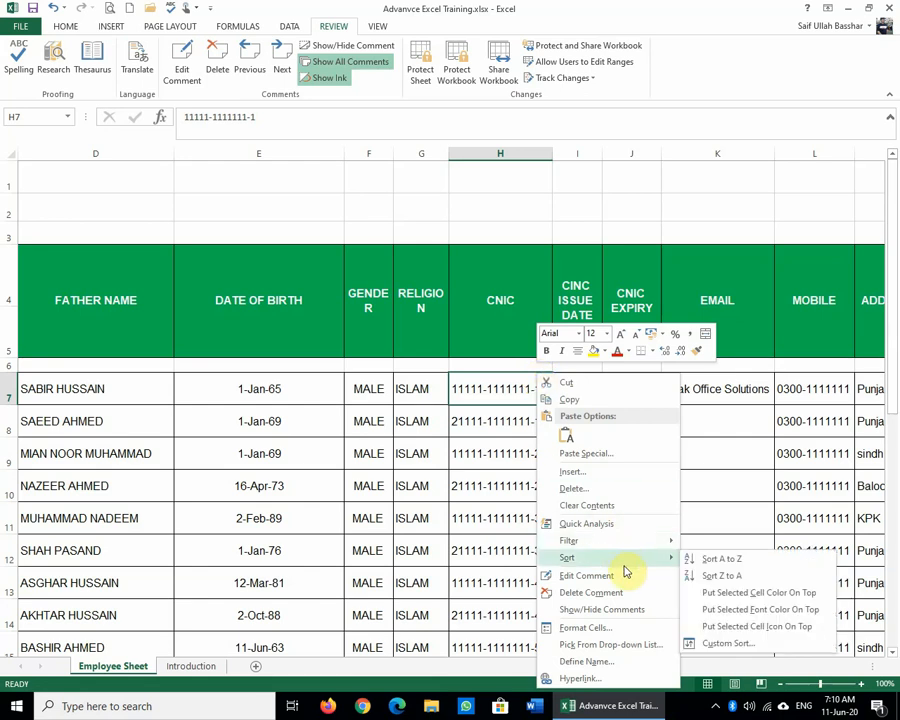
click(460, 482)
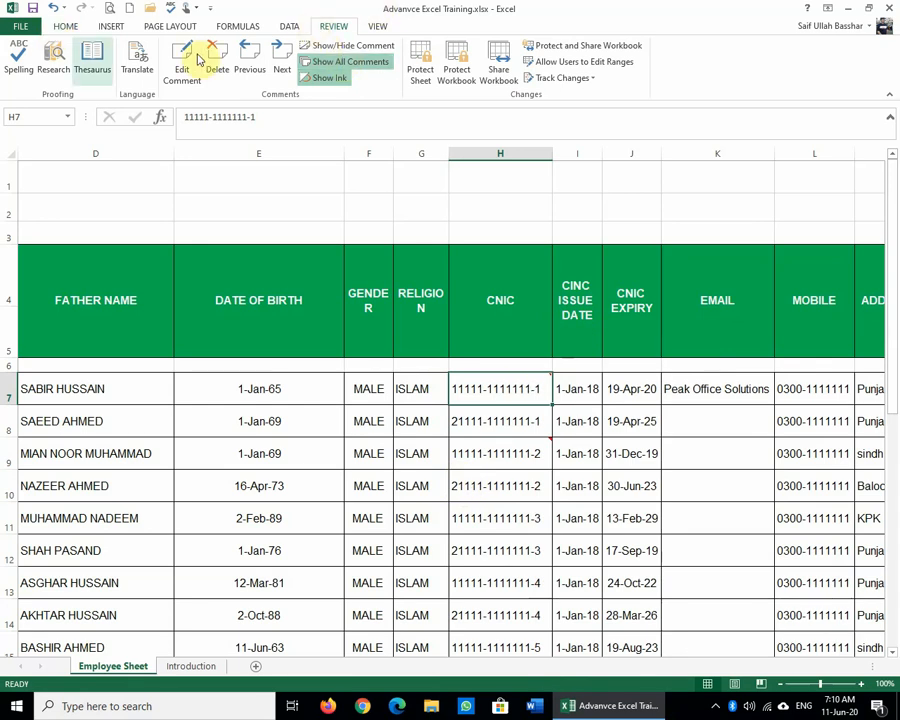
Delete the comments from CNIC cells H9 and H7.
right_click(530, 453)
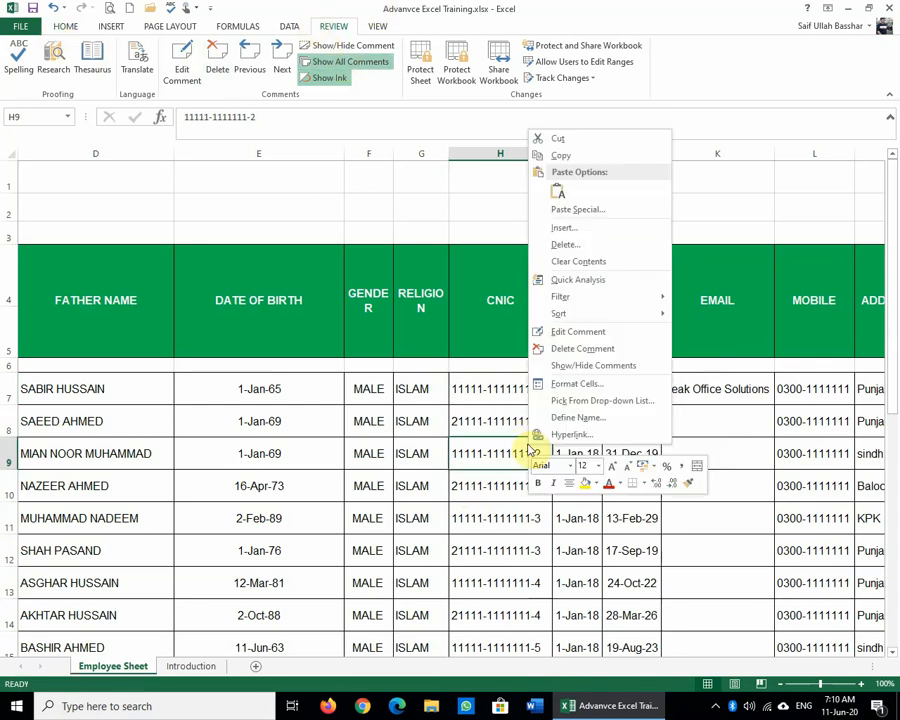
click(614, 349)
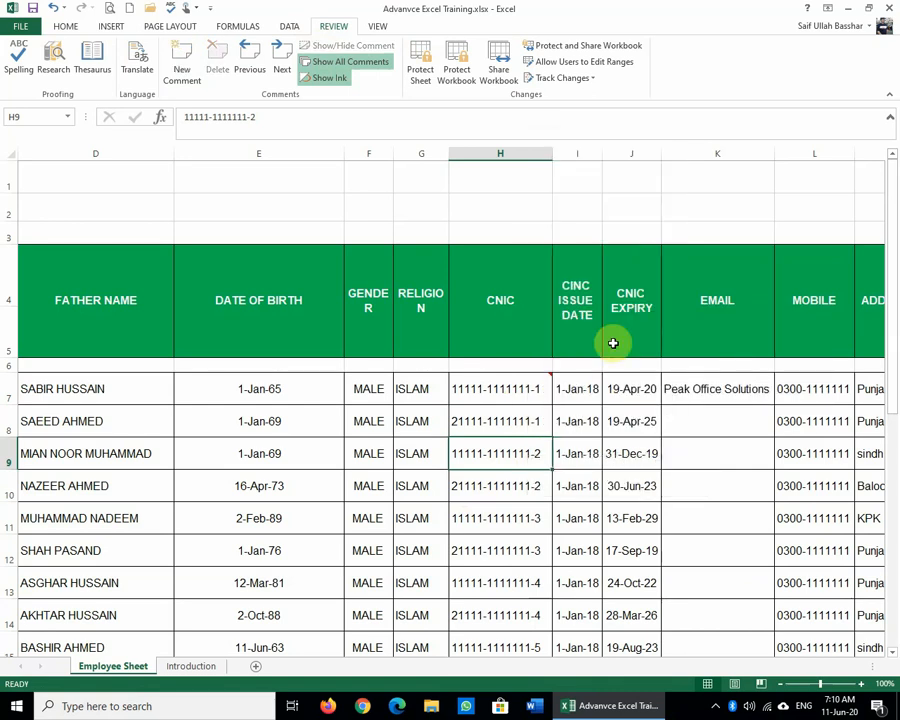
right_click(494, 392)
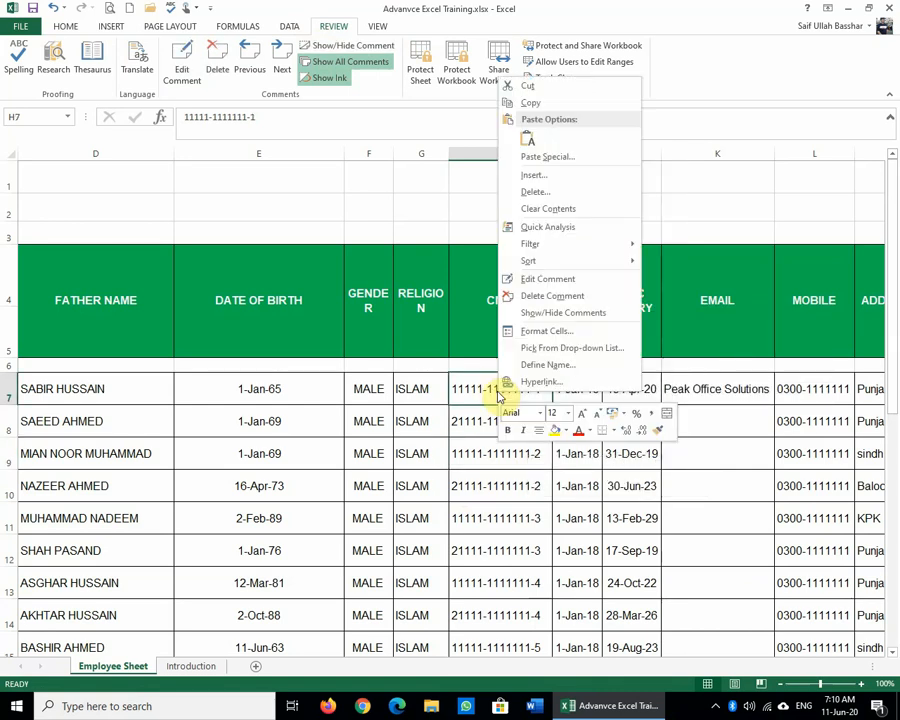
click(616, 295)
click(514, 454)
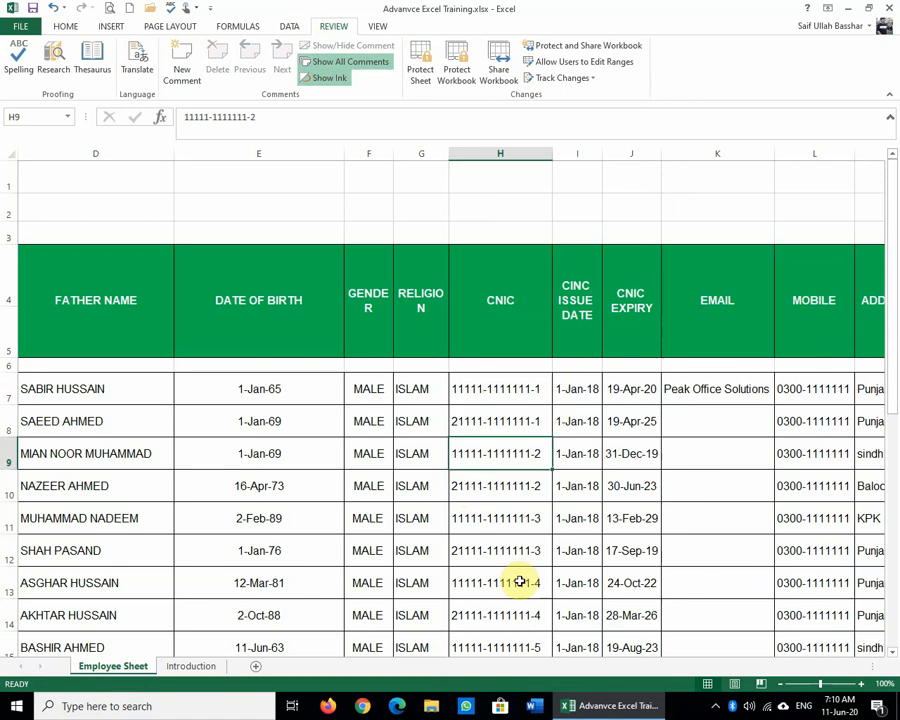
Undo the deletion of both comments in the CNIC column.
key(ctrl+z)
key(ctrl+z)
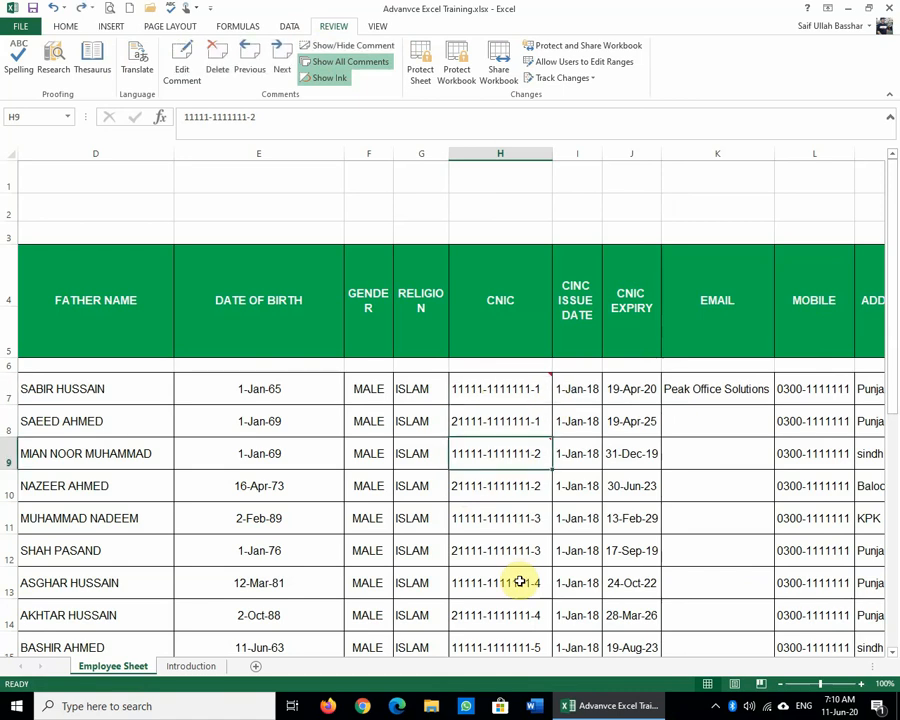
click(592, 479)
Review the comments on CNIC cells H7 and H9 one at a time.
click(538, 391)
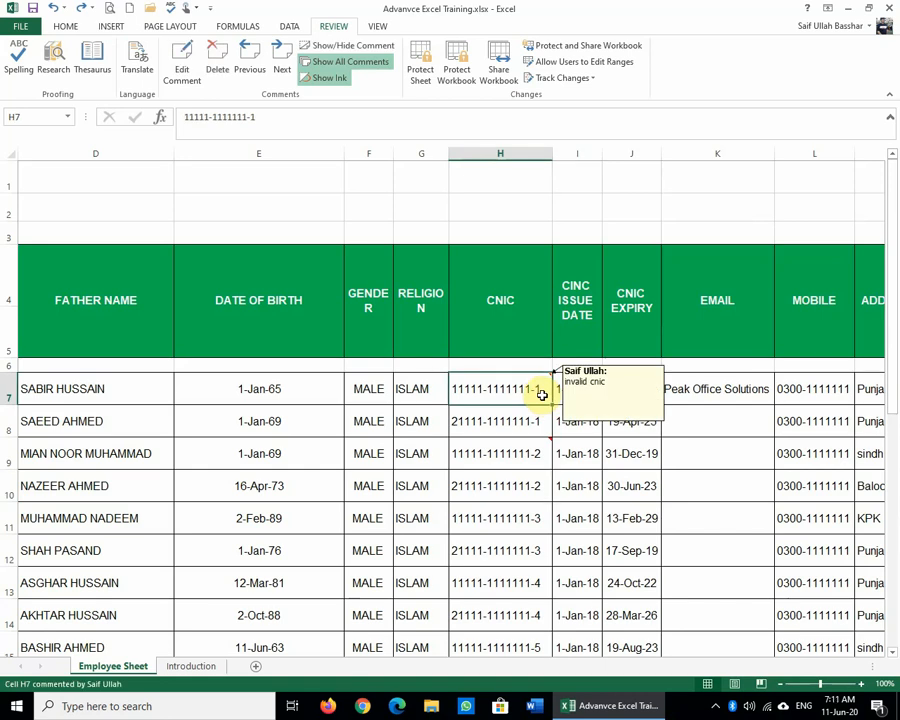
right_click(542, 396)
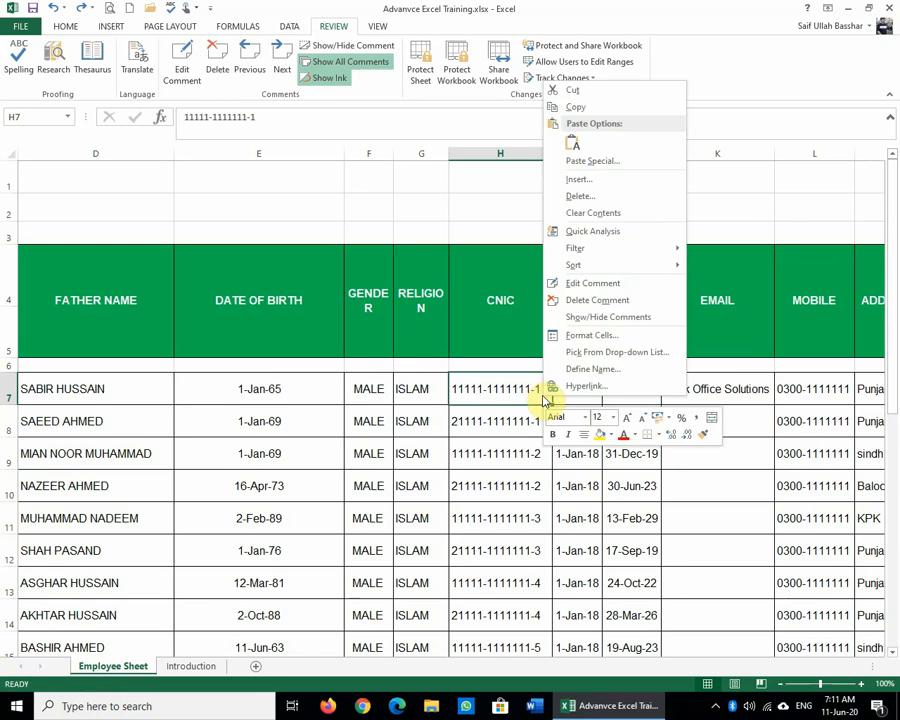
click(412, 484)
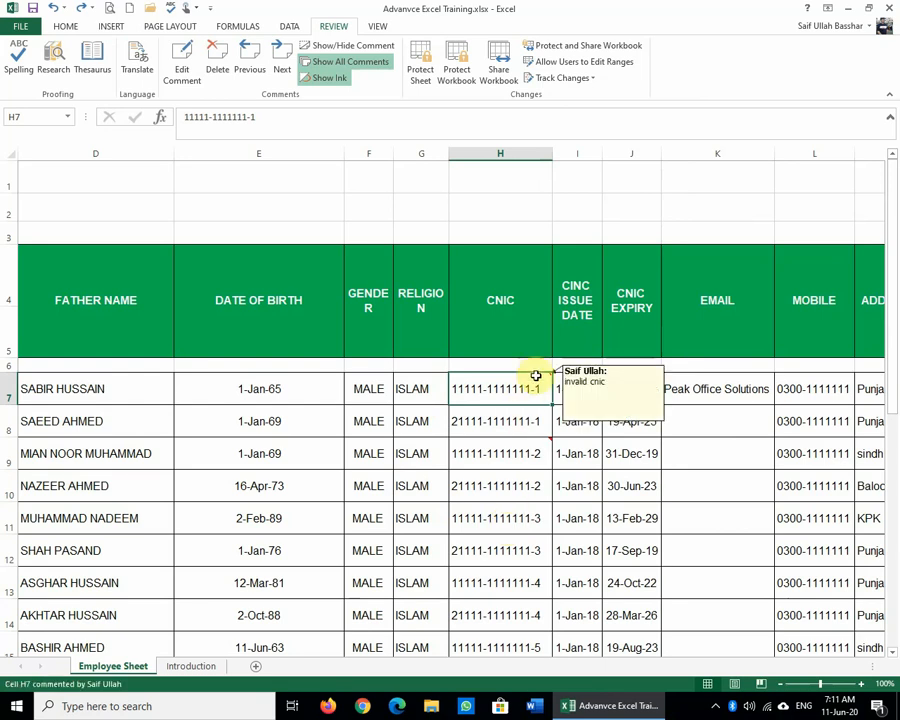
click(540, 422)
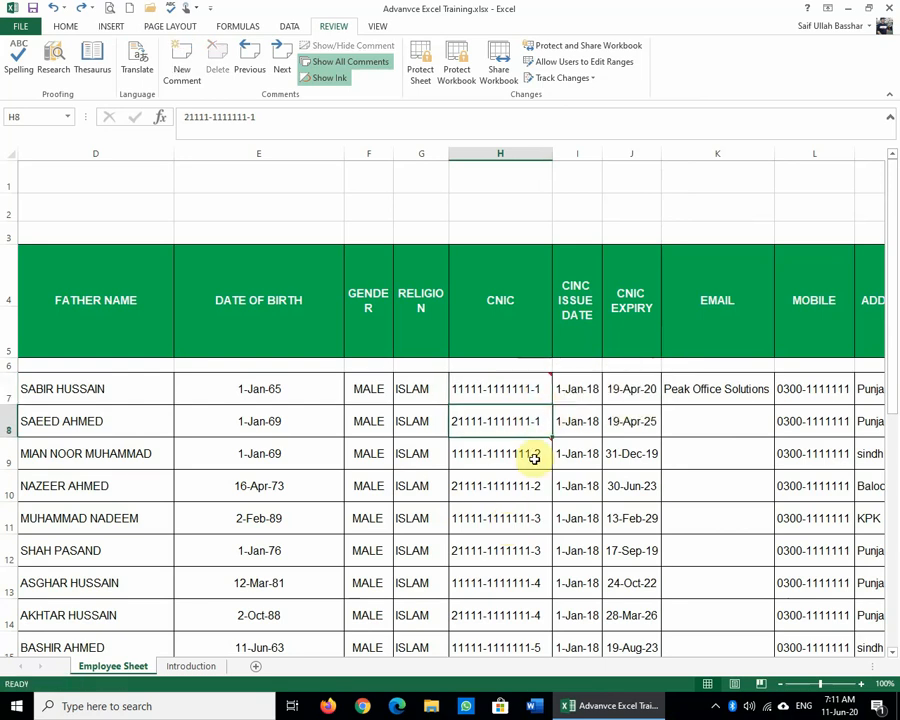
click(535, 457)
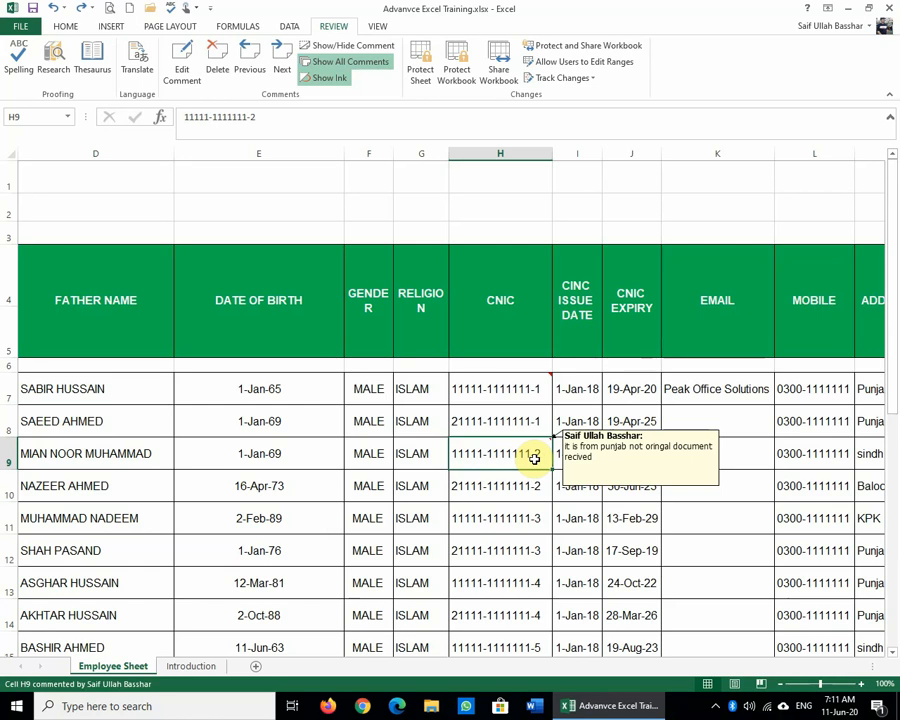
Narrow the Date of Birth column considerably and the Father Name column slightly on the employee sheet.
click(311, 384)
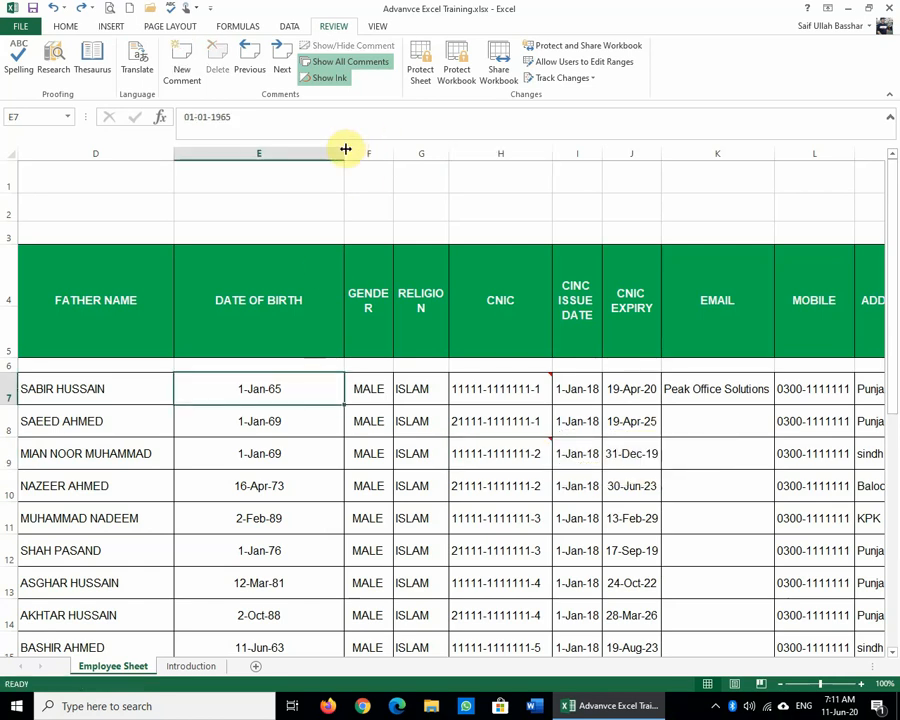
drag(345, 149, 246, 146)
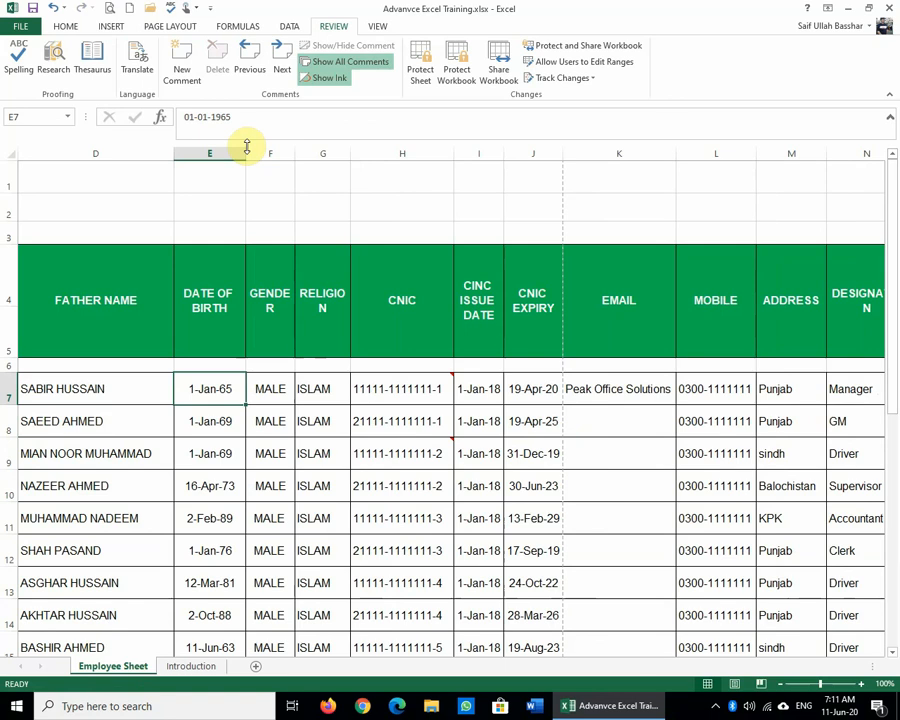
mouse_move(173, 151)
mouse_down()
mouse_move(151, 150)
mouse_move(166, 149)
mouse_up()
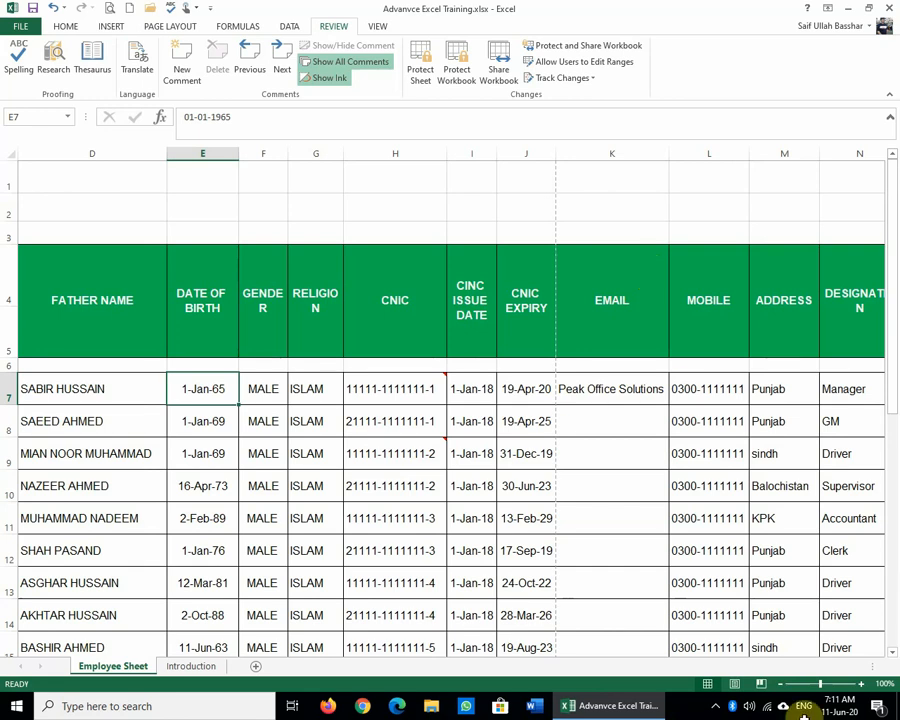
Hide the Email column K on the employee sheet.
click(620, 425)
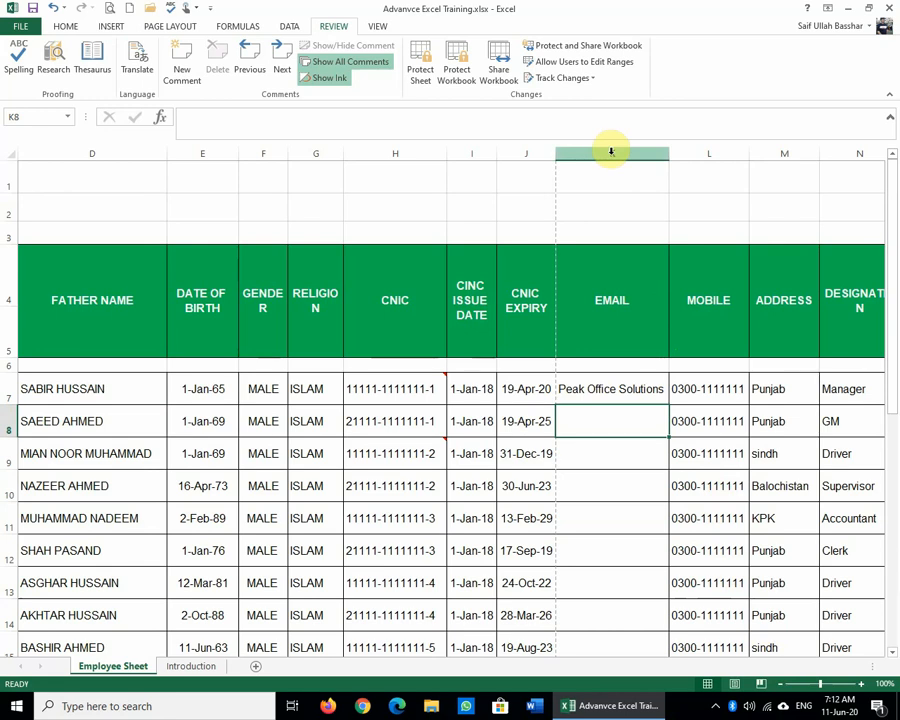
click(458, 350)
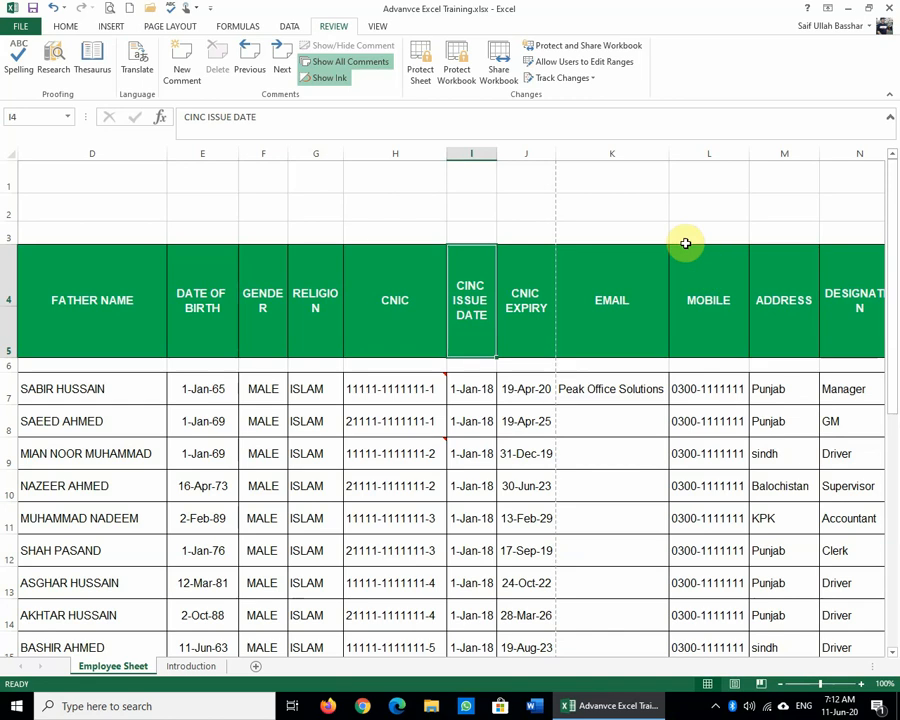
click(603, 150)
right_click(604, 152)
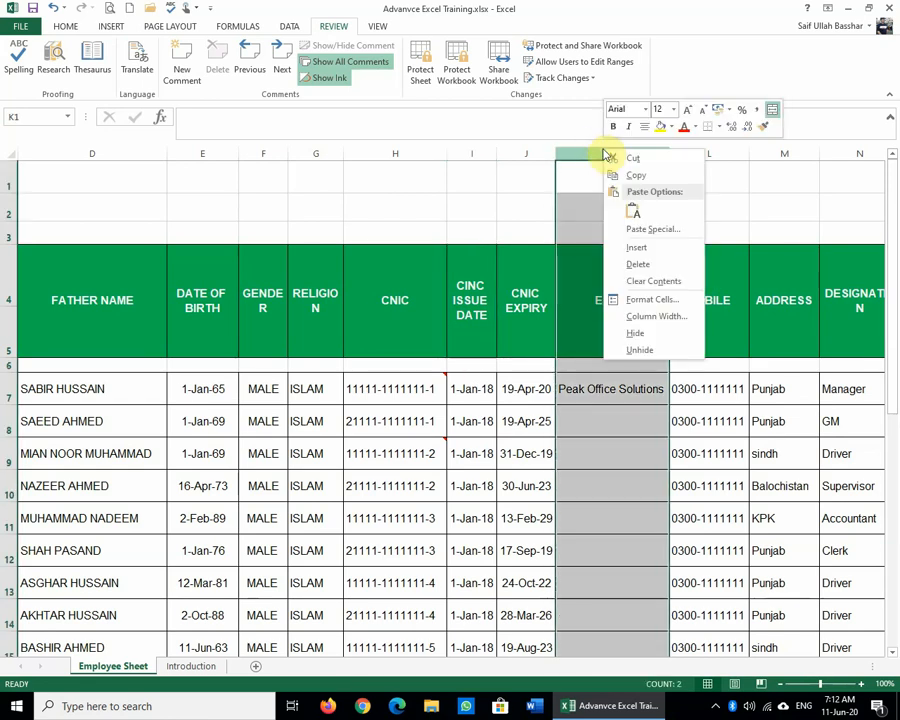
click(668, 342)
click(573, 366)
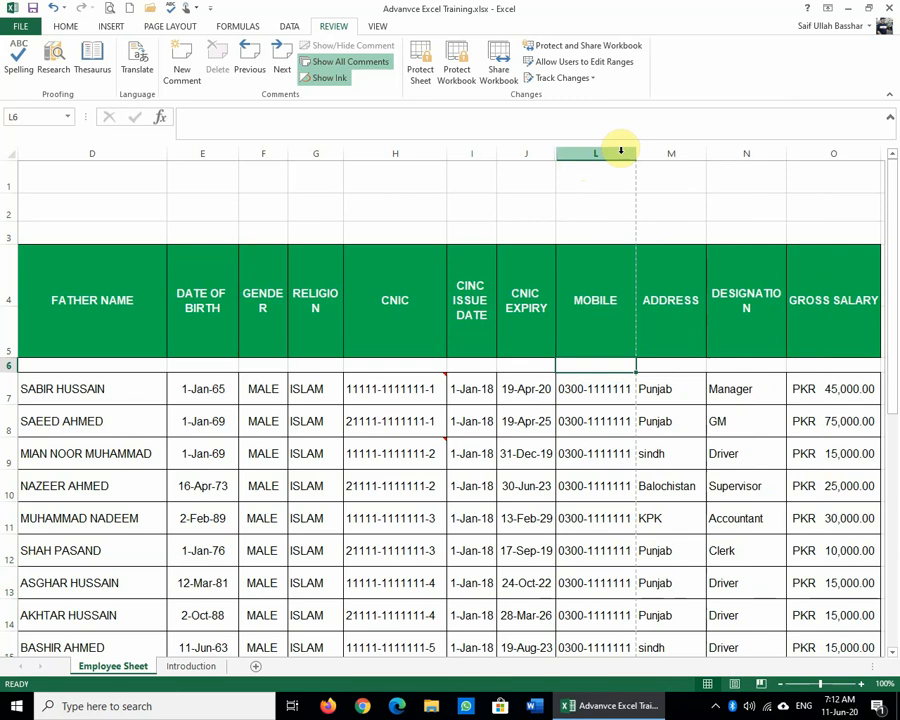
click(616, 233)
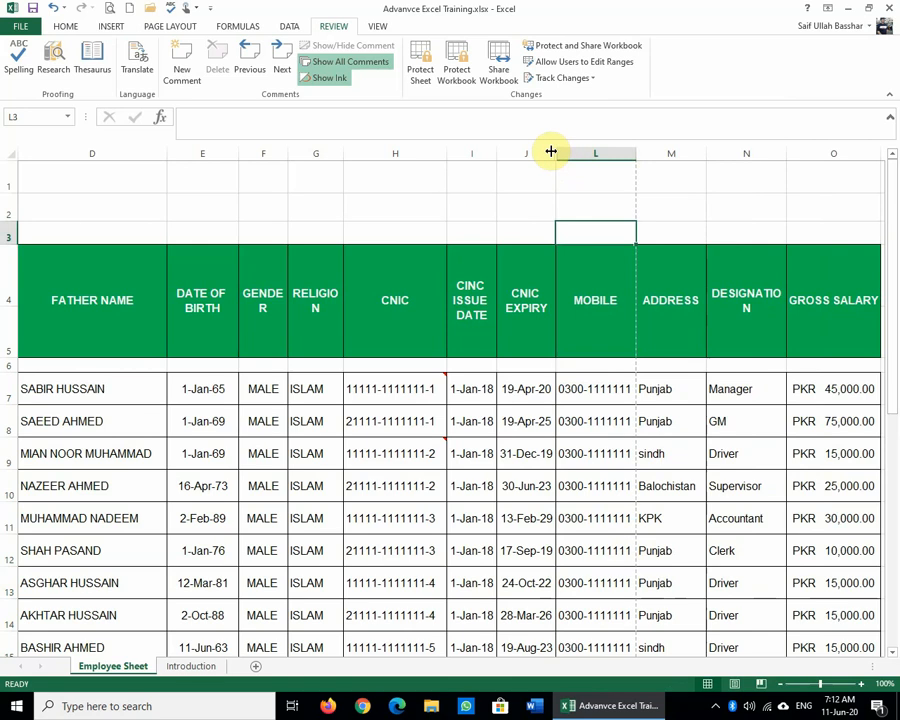
Examine the boundary between columns J and L up close, where the Email column is hidden.
click(860, 684)
click(860, 684)
click(860, 684)
click(860, 684)
click(860, 684)
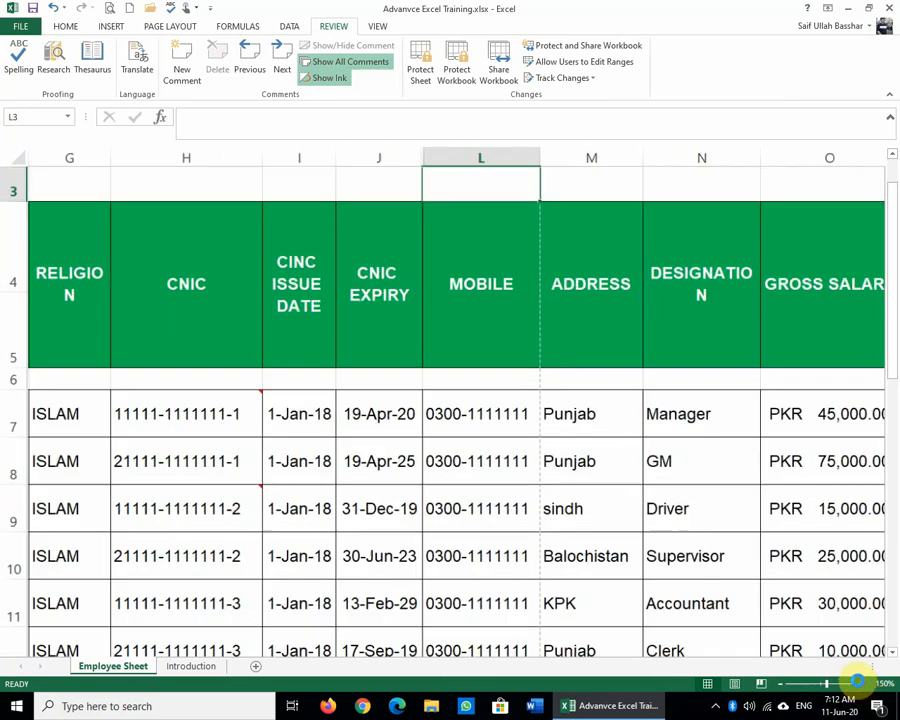
click(860, 684)
click(860, 684)
click(860, 684)
click(860, 684)
click(860, 684)
click(860, 684)
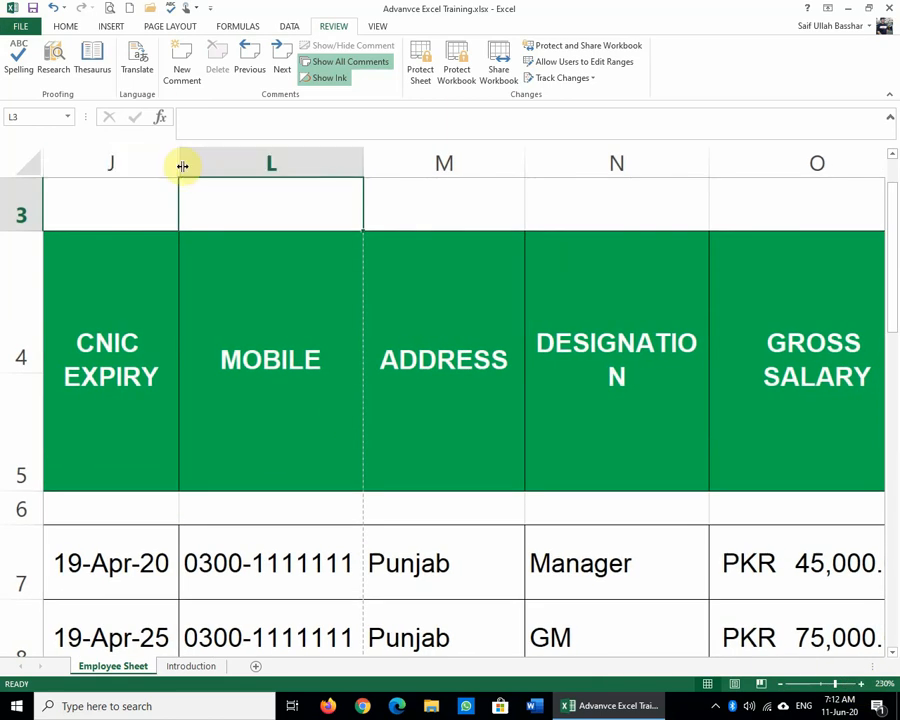
click(780, 684)
click(780, 684)
click(780, 684)
click(780, 684)
click(780, 684)
click(780, 684)
click(780, 684)
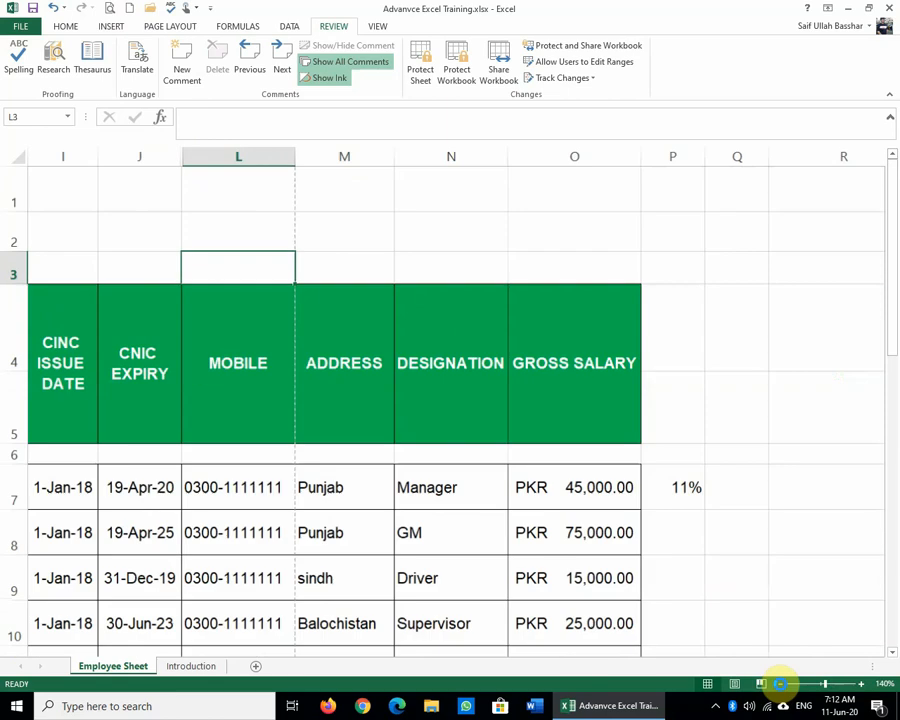
click(780, 684)
click(780, 684)
click(780, 684)
click(780, 684)
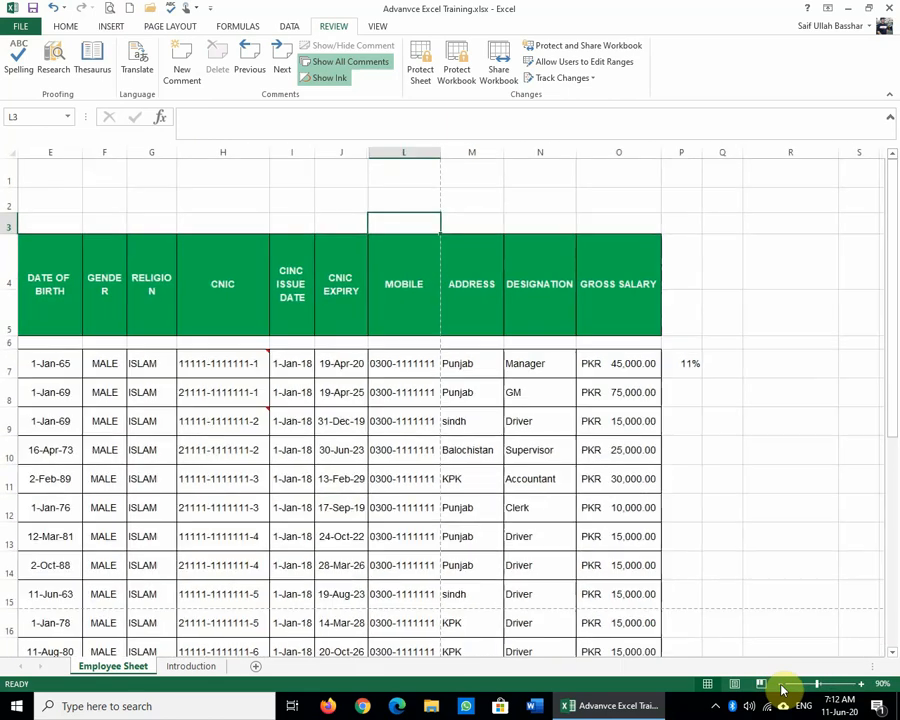
click(861, 684)
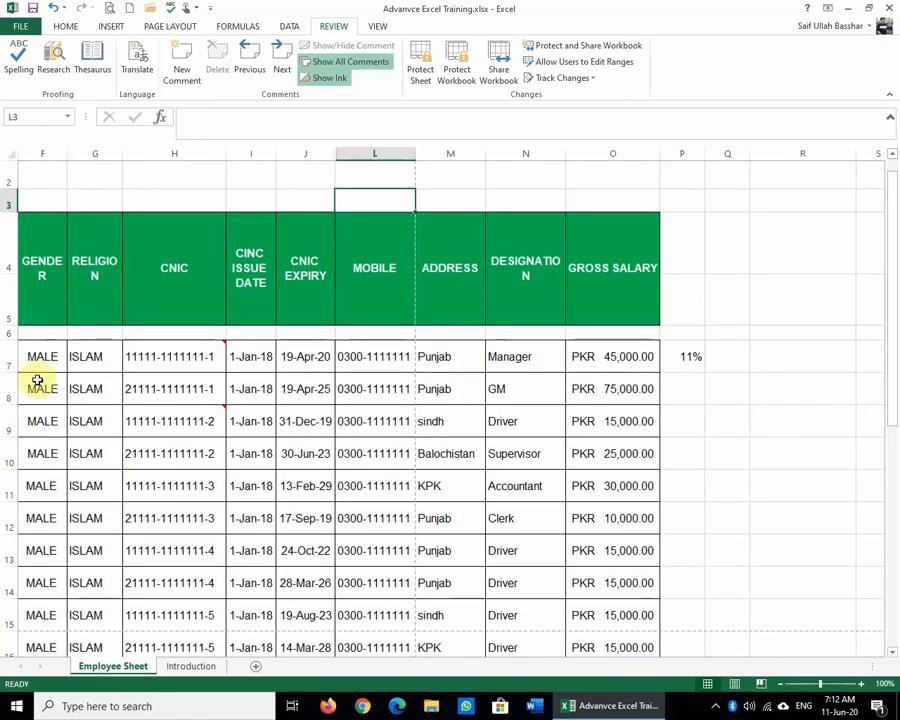
Return to the beginning of the employee sheet and look over the first rows of the Serial No column.
click(548, 545)
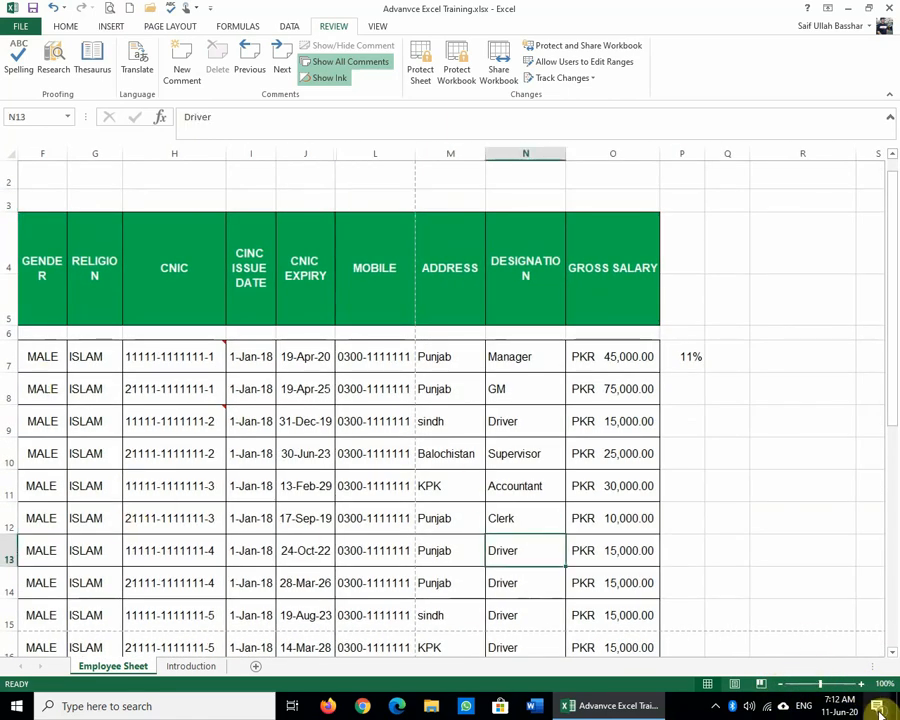
key(Left)
key(Left)
key(Home)
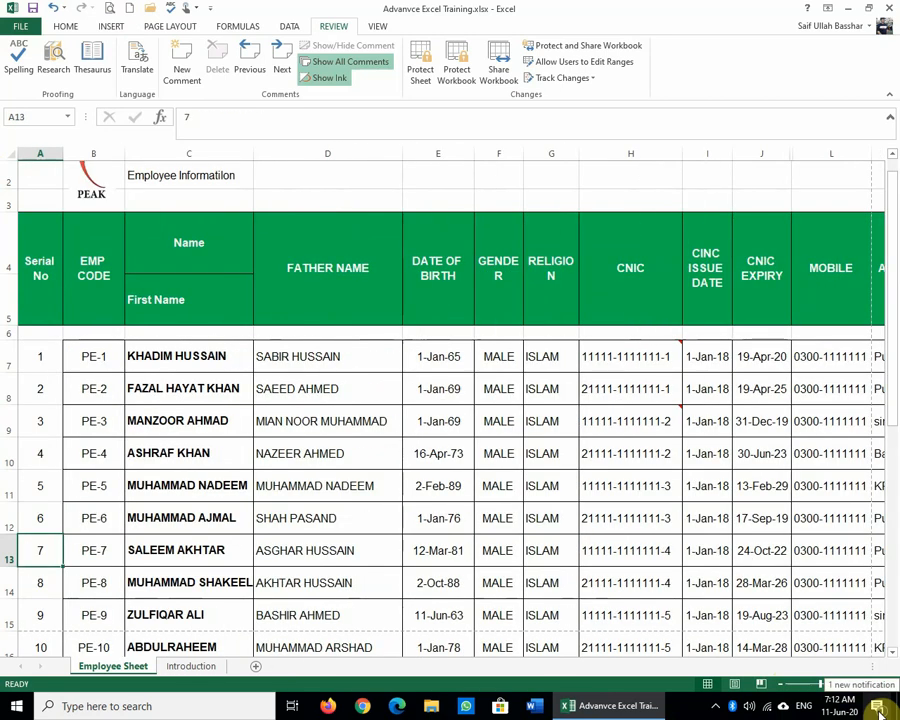
key(Up)
key(Up)
key(Up)
key(Up)
key(Up)
key(Up)
key(Up)
key(Up)
key(Up)
key(Up)
key(Up)
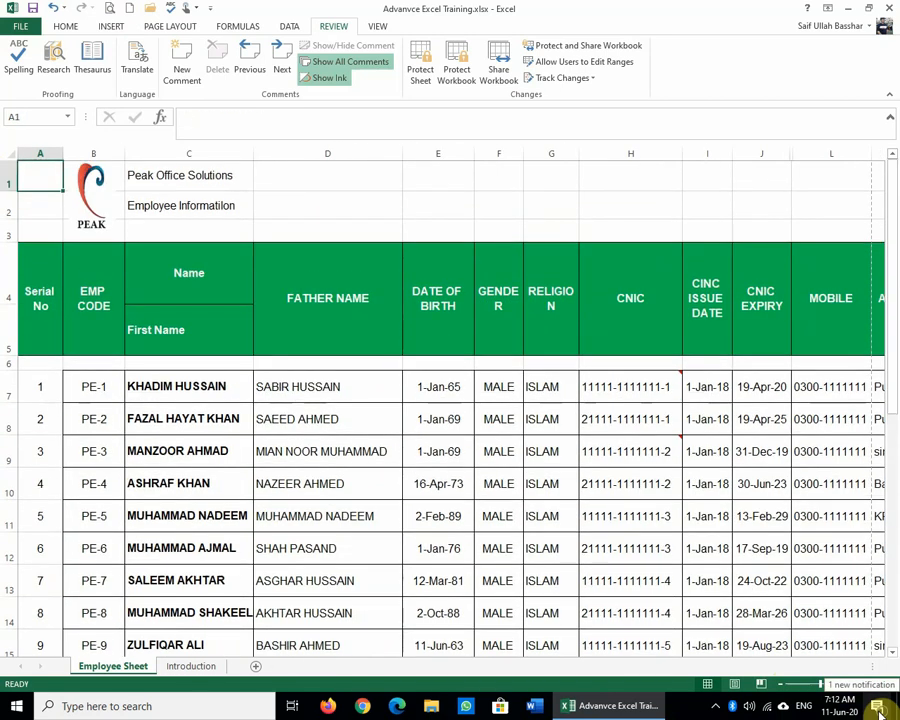
key(Down)
key(Down)
key(Down)
key(Down)
key(Down)
key(Down)
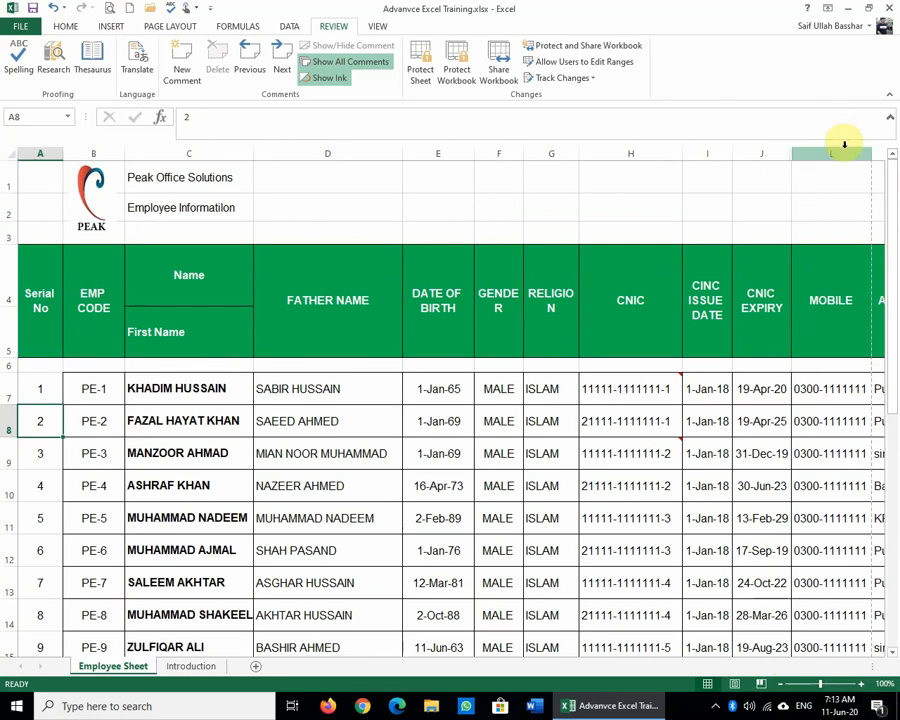
Hide row 11, the employee record with serial number 5.
right_click(15, 517)
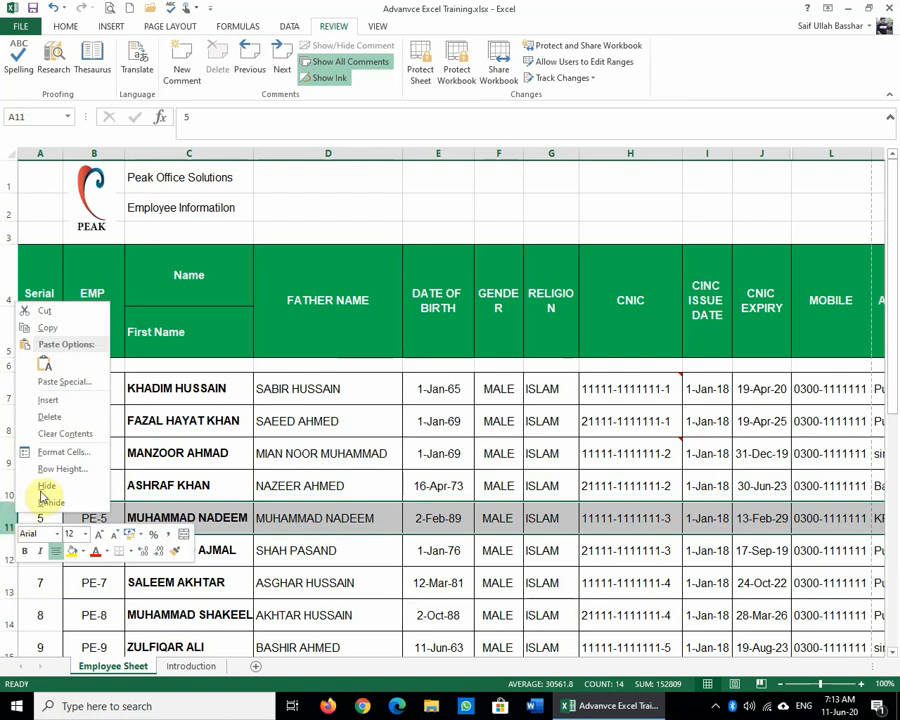
click(55, 485)
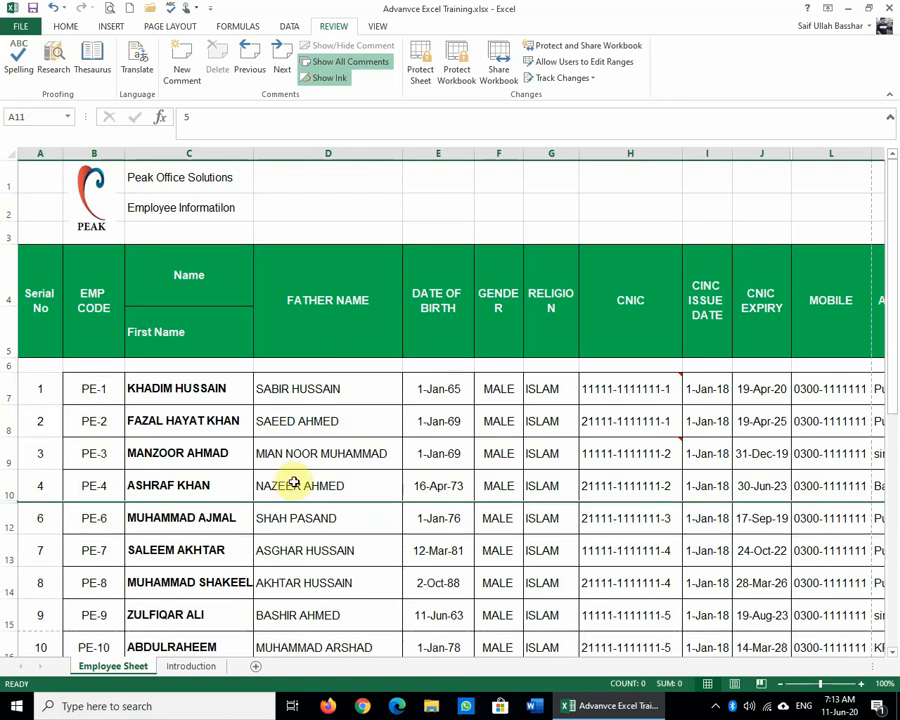
click(200, 610)
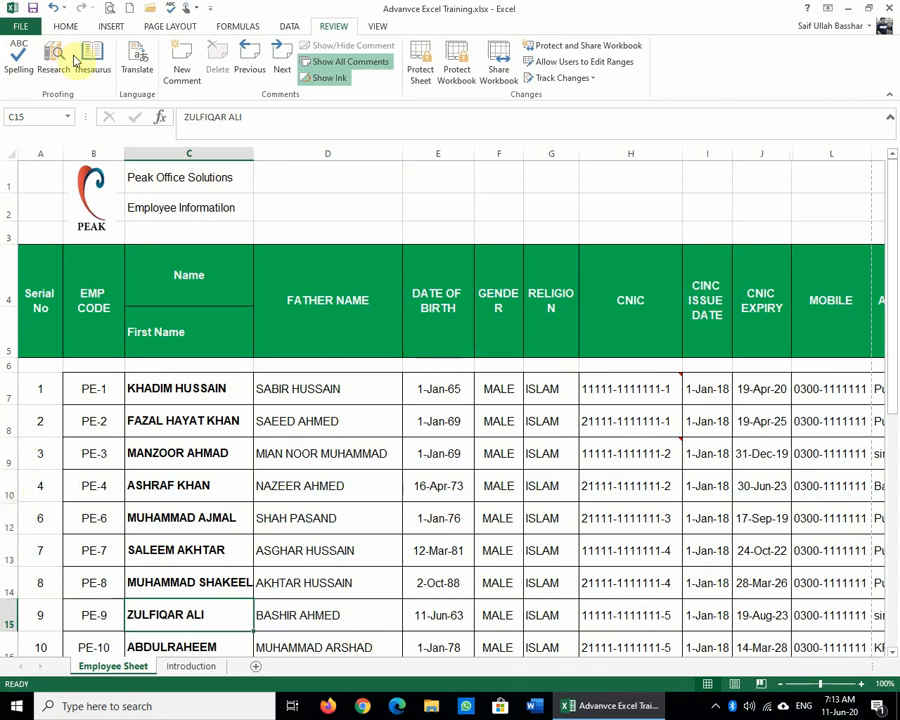
Try to unhide the hidden row while only cell C15 is selected.
click(64, 24)
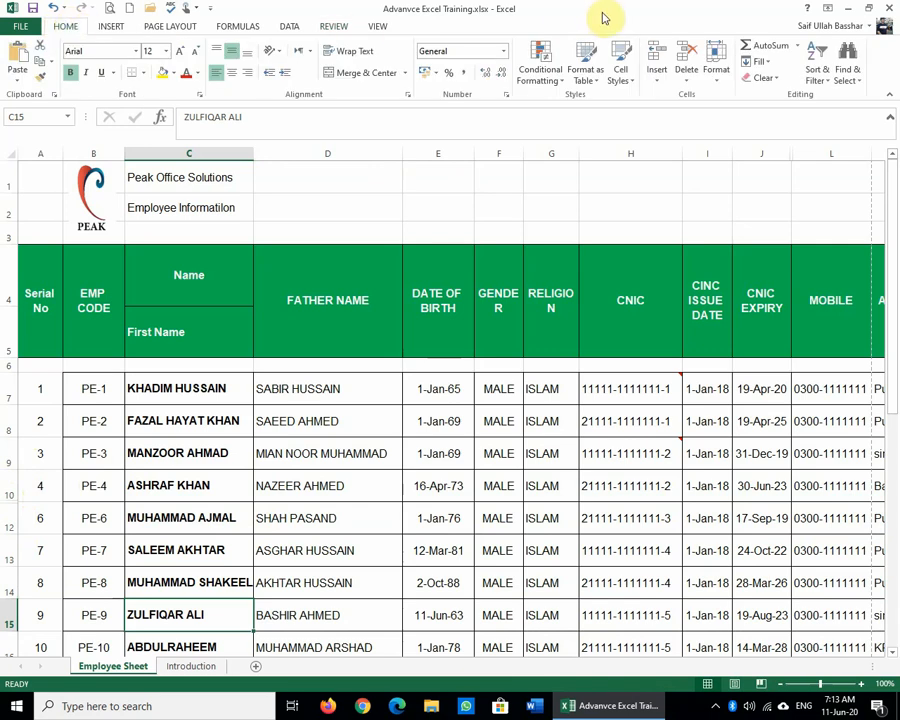
click(718, 82)
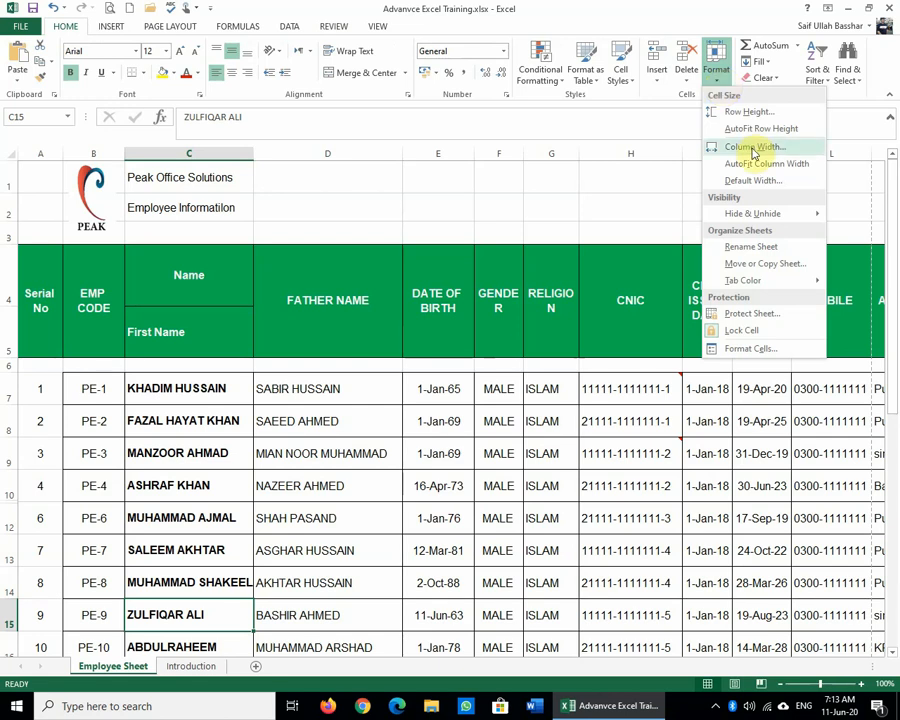
mouse_move(780, 227)
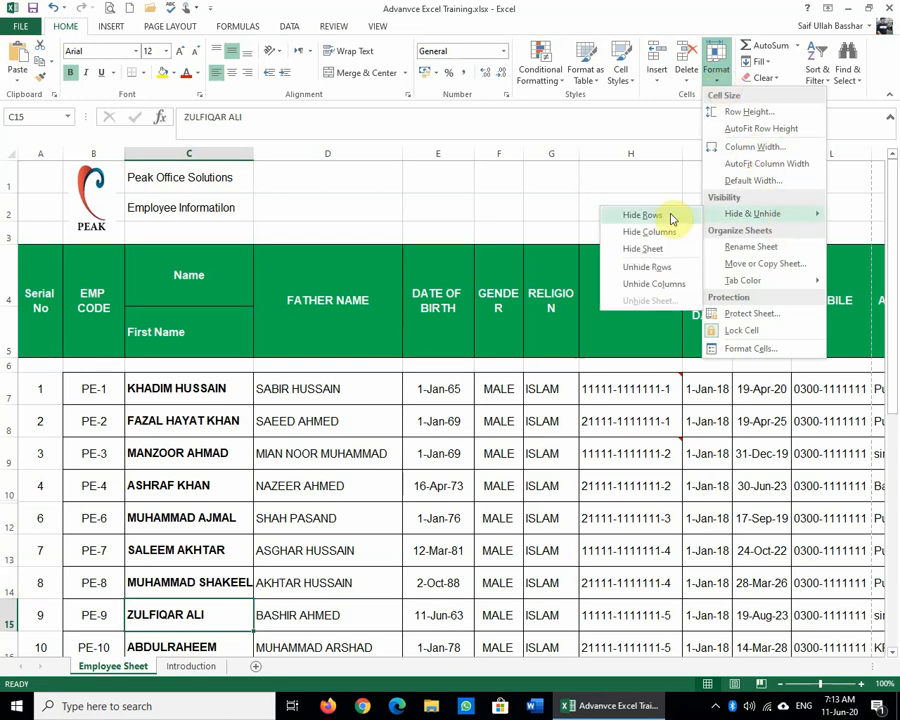
click(676, 267)
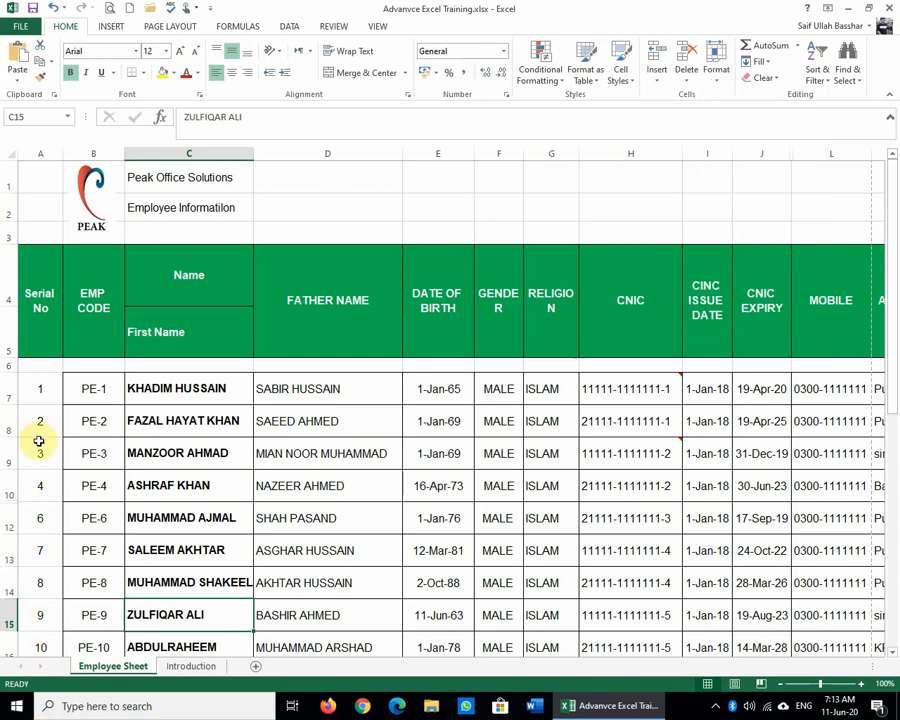
Unhide row 11 by selecting the rows on both sides of it, 10 through 12.
click(140, 484)
click(8, 455)
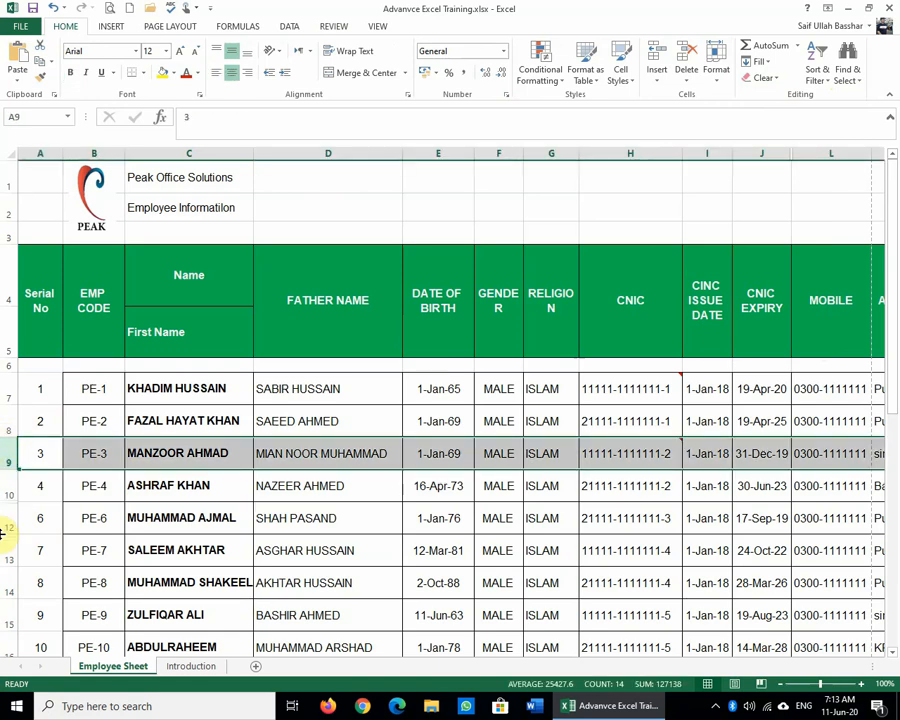
drag(8, 482, 10, 518)
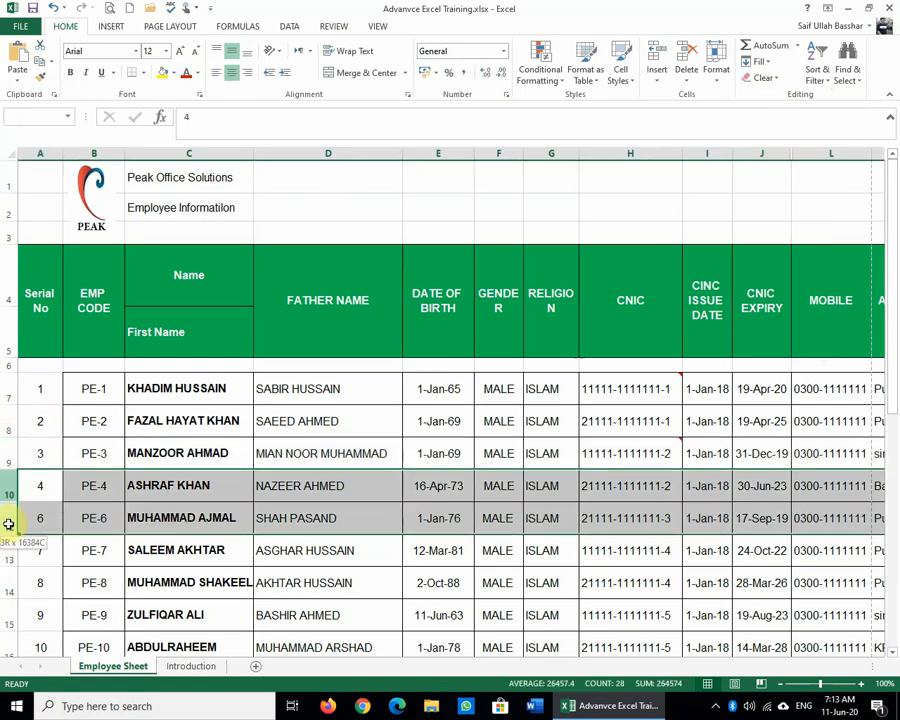
right_click(10, 518)
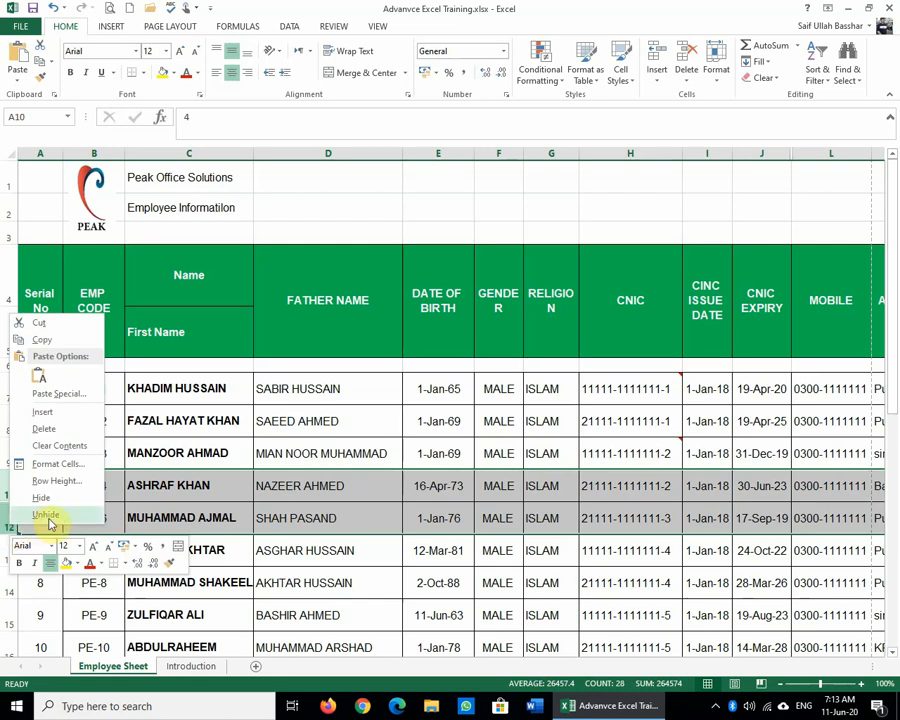
click(50, 514)
click(224, 531)
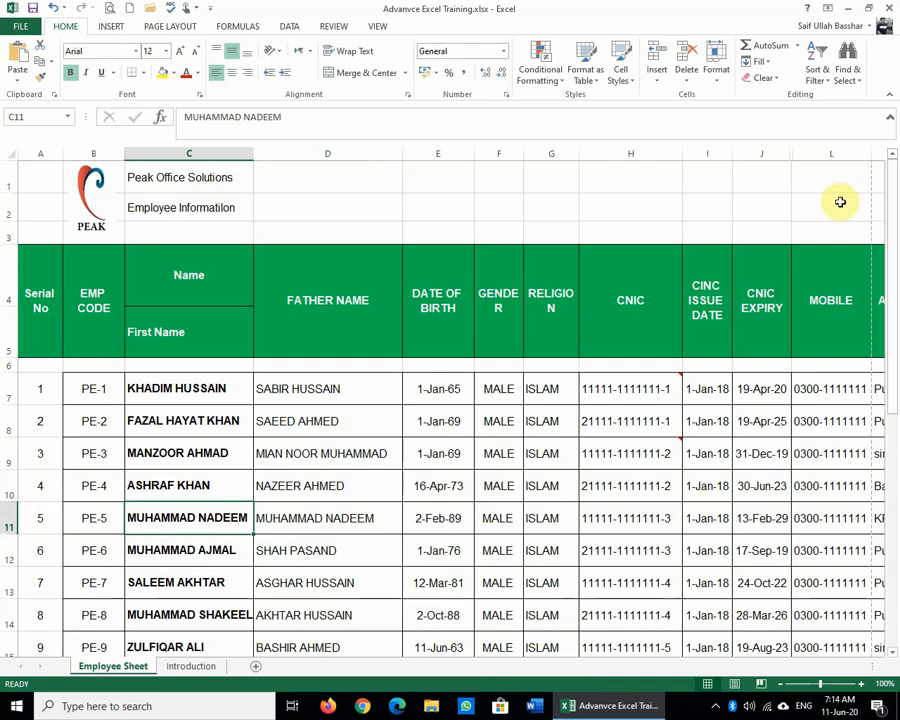
Unhide the Email column K by selecting the columns on both sides of it, J through L.
drag(804, 147, 778, 145)
right_click(778, 145)
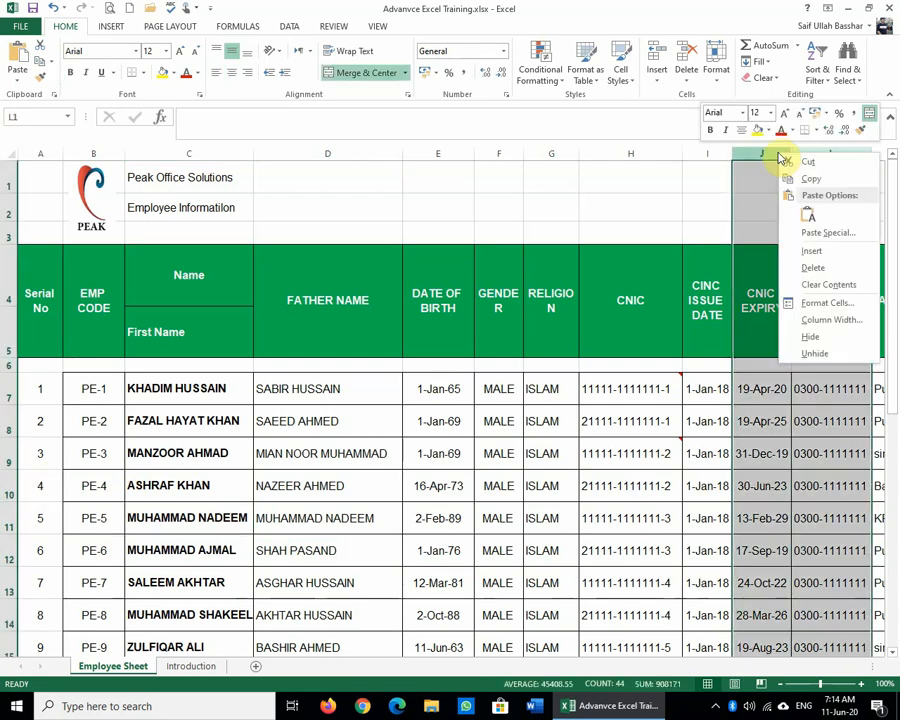
click(836, 355)
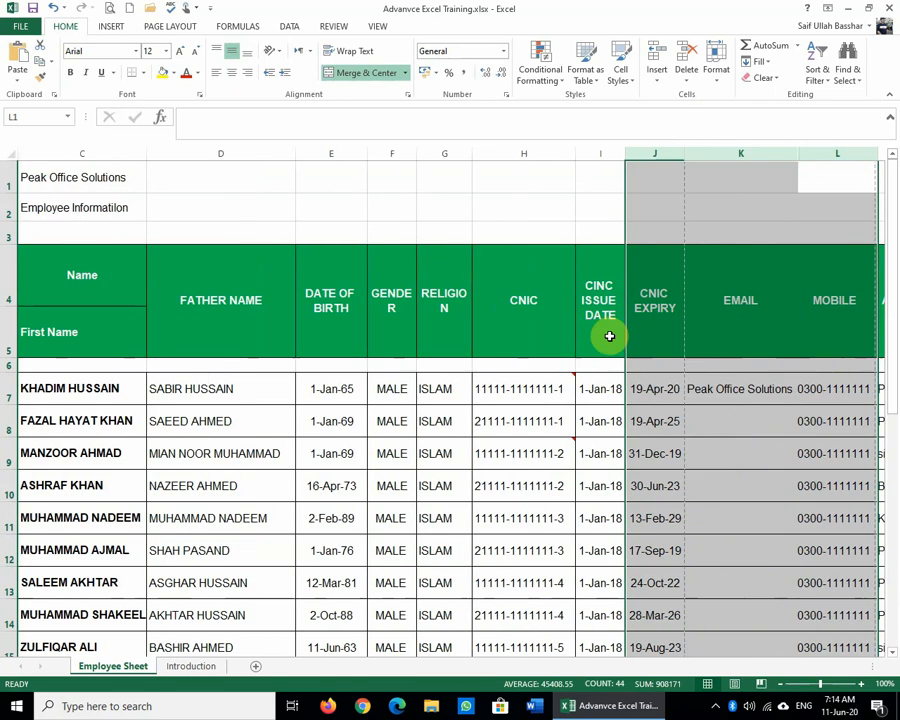
click(560, 329)
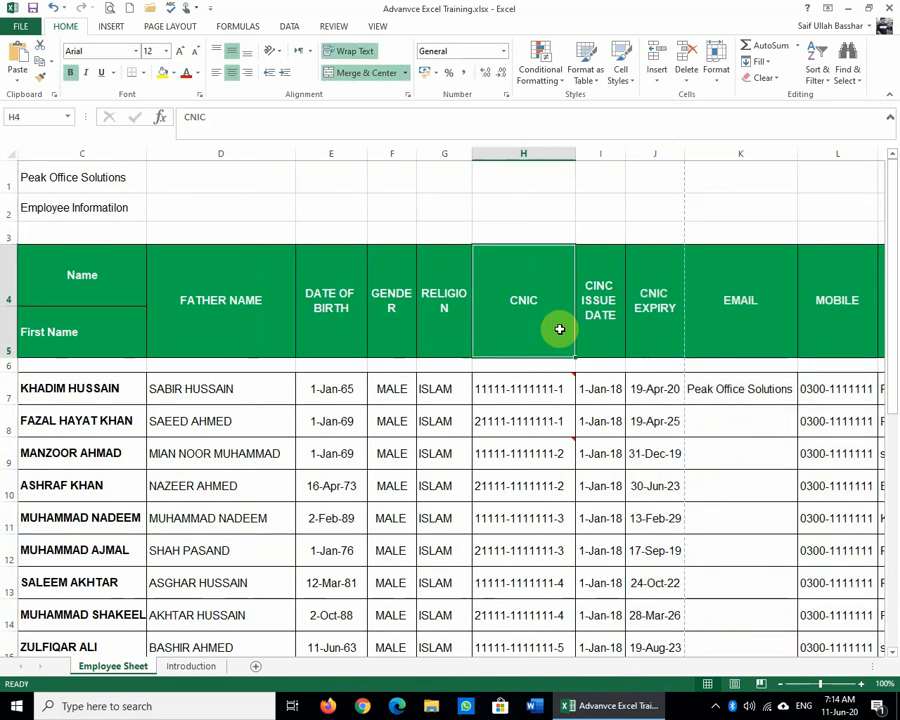
click(10, 153)
right_click(10, 154)
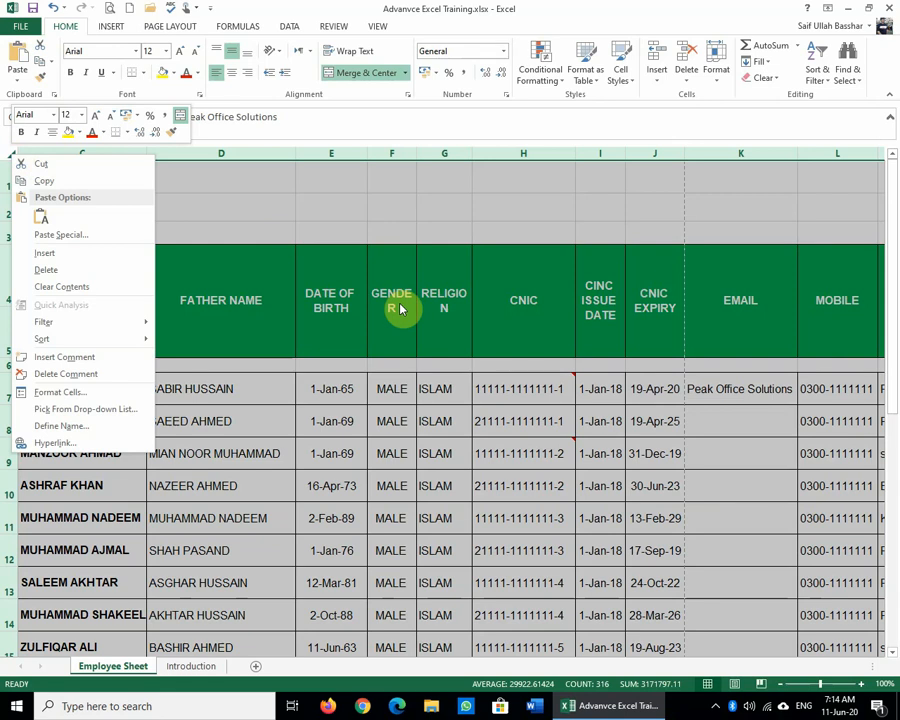
key(Escape)
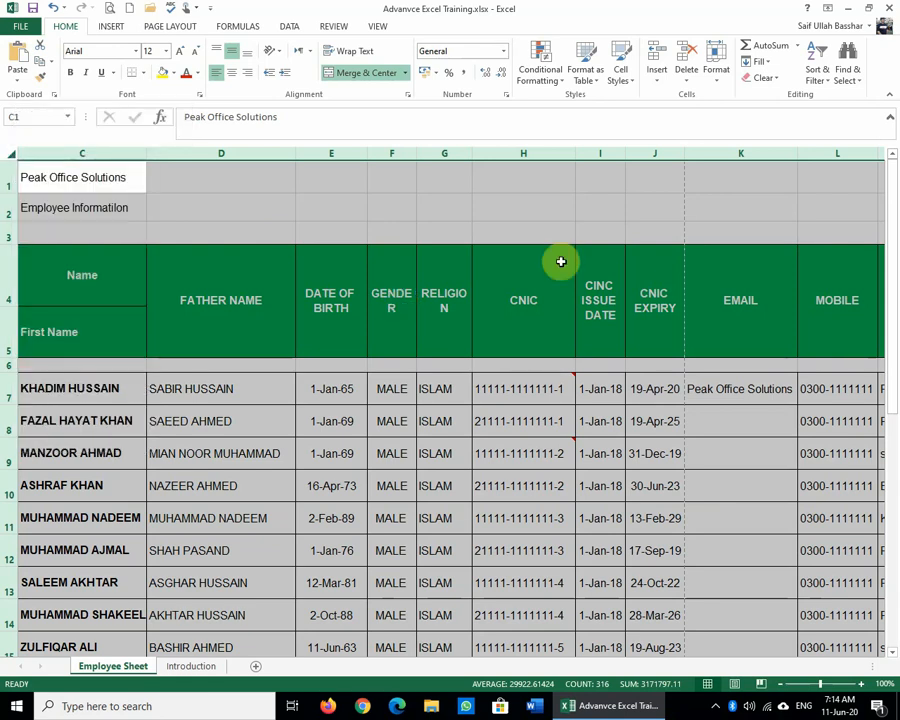
Hide the Email column K, the CNIC issue date column I and the Address column M one after another.
click(771, 152)
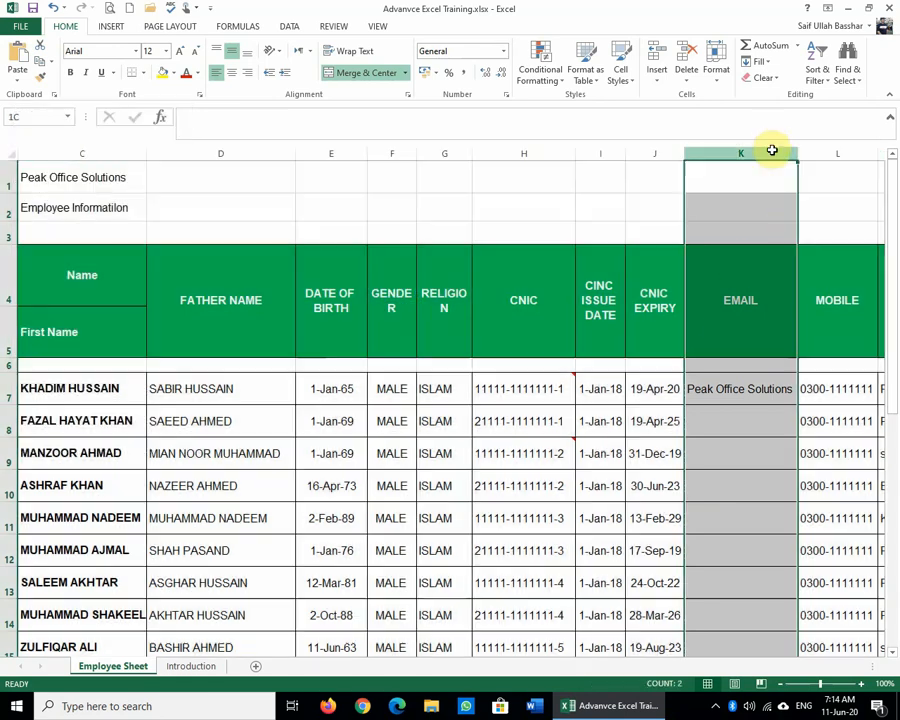
right_click(771, 152)
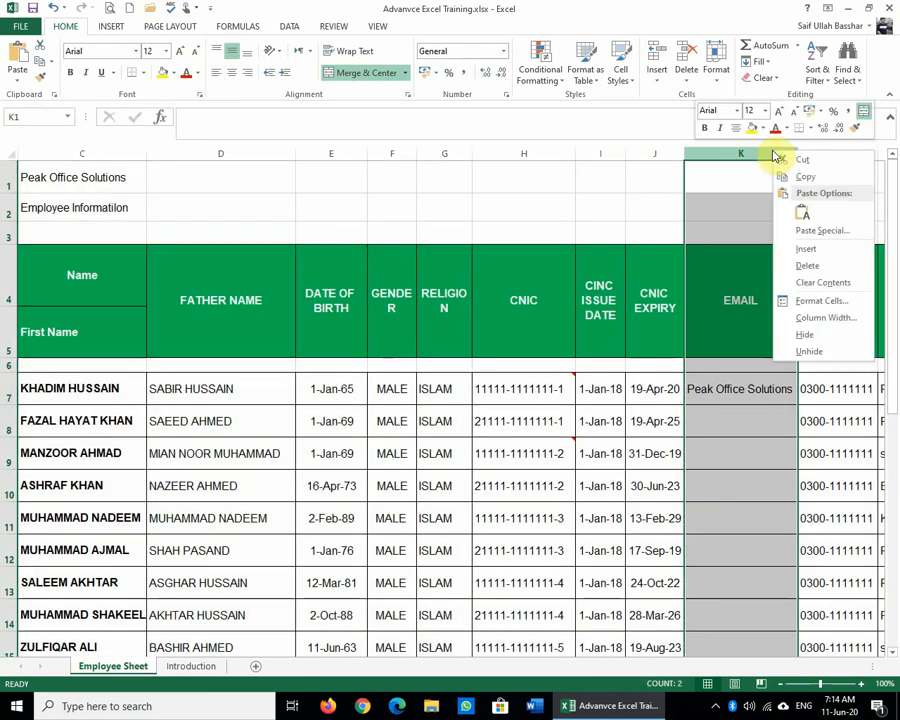
click(841, 335)
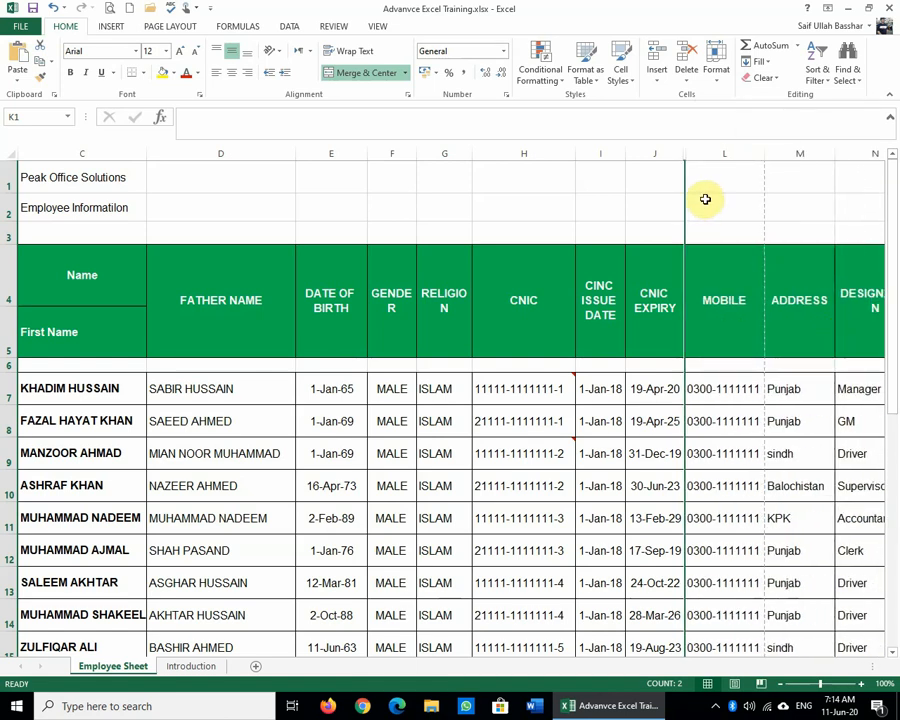
right_click(603, 150)
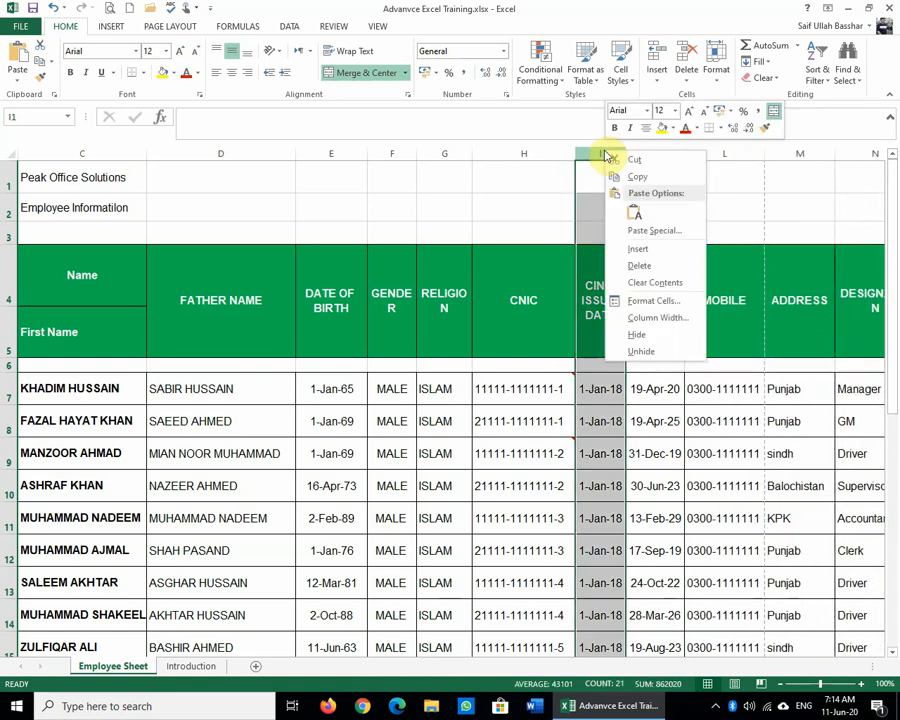
click(649, 339)
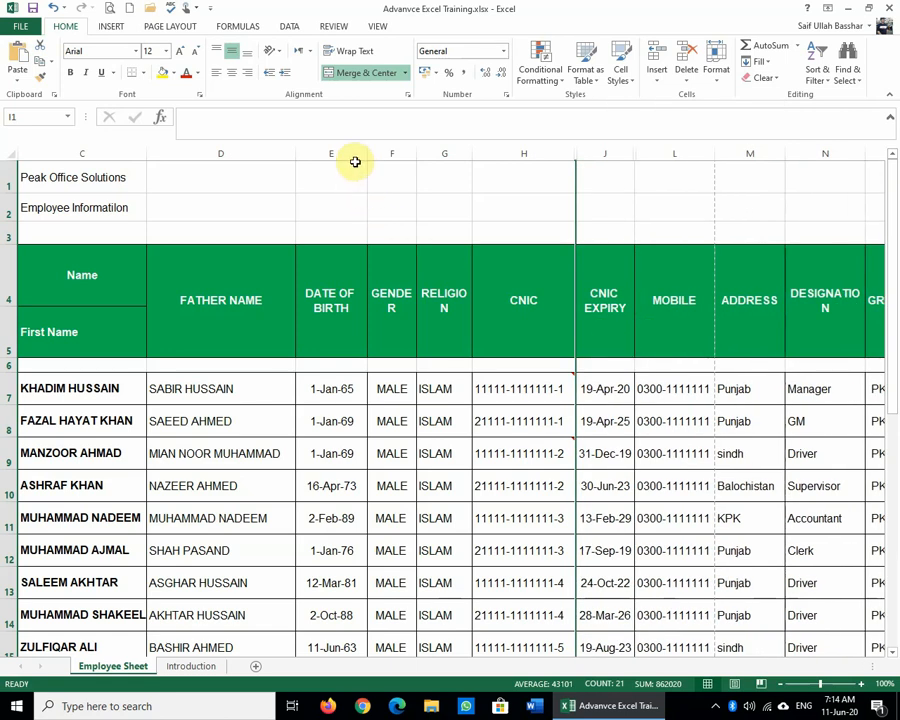
right_click(746, 153)
click(778, 340)
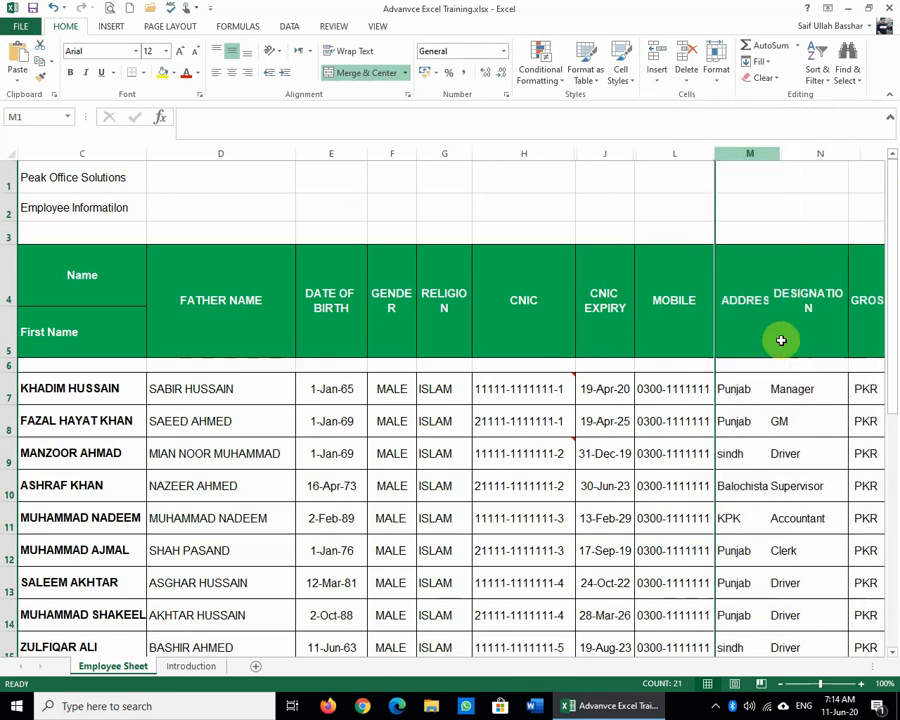
click(538, 450)
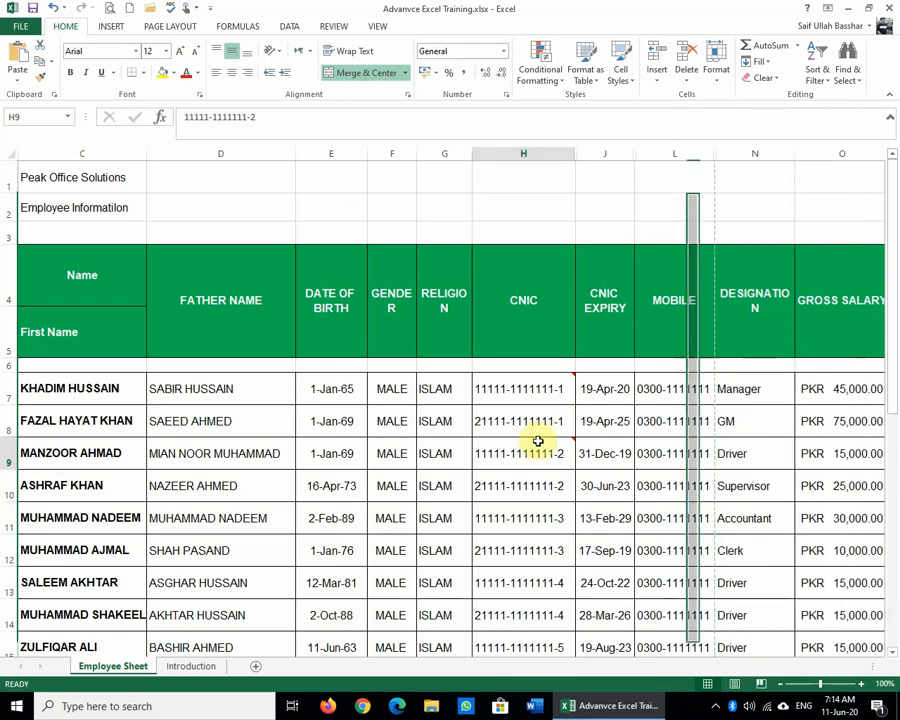
Check in the print preview how the employee sheet prints with the columns hidden, and return to the sheet.
click(110, 7)
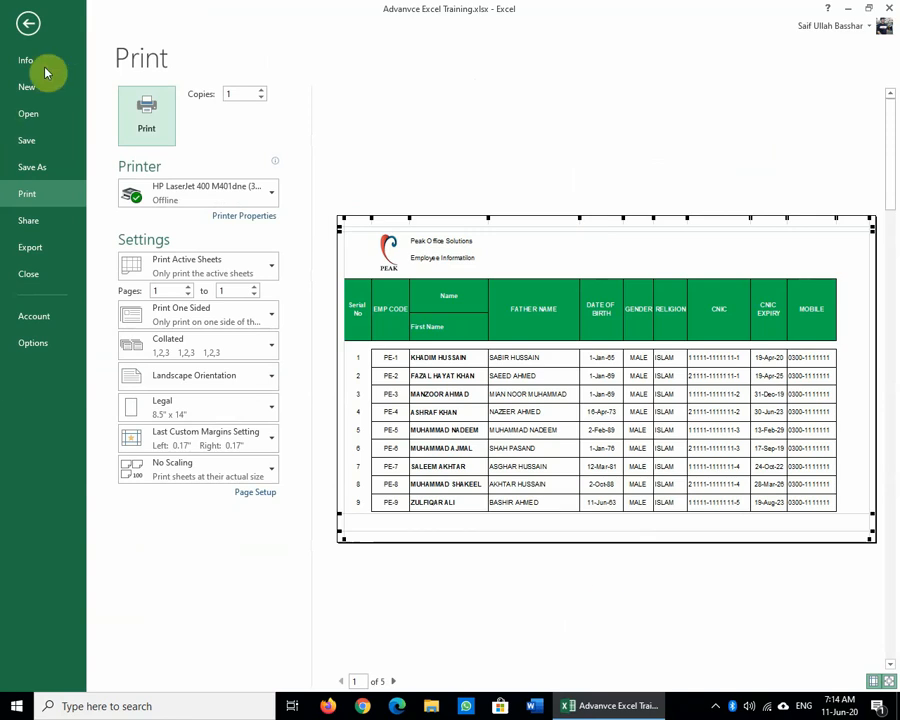
click(33, 23)
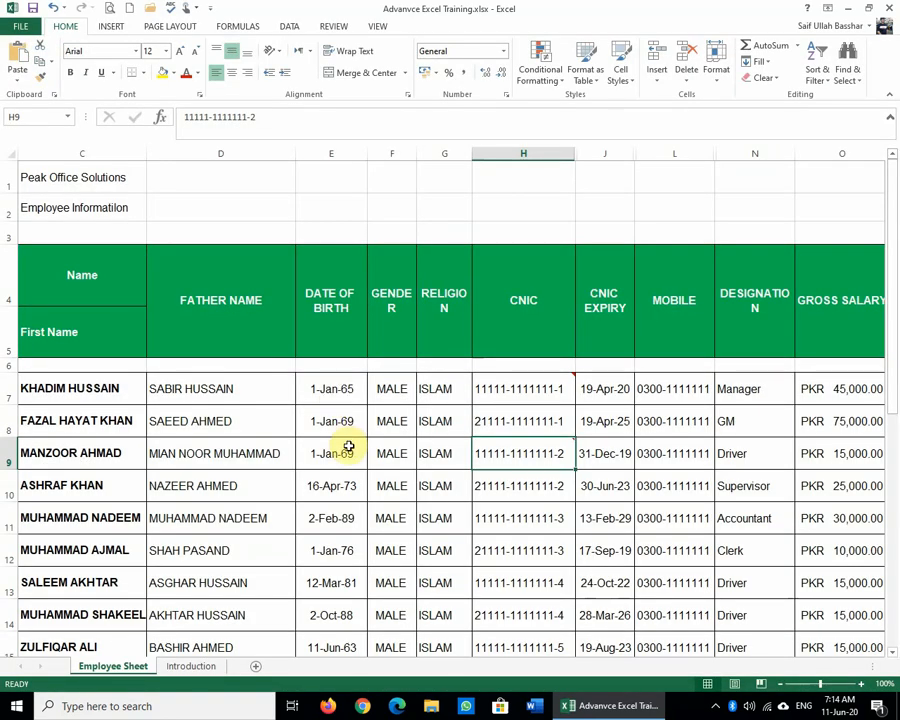
scroll(348, 446, down, 3)
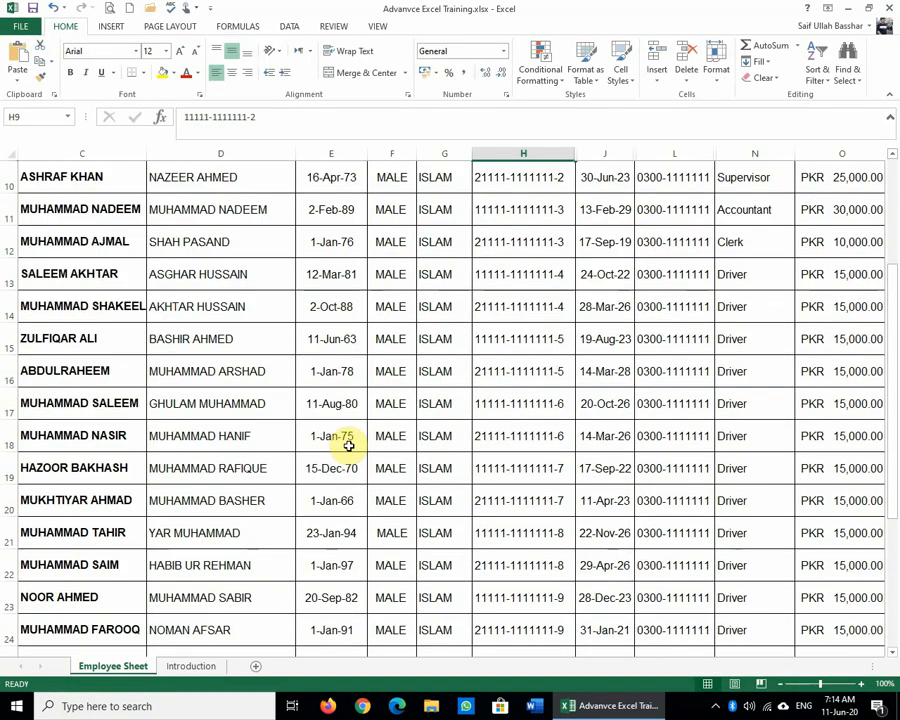
scroll(348, 446, up, 1)
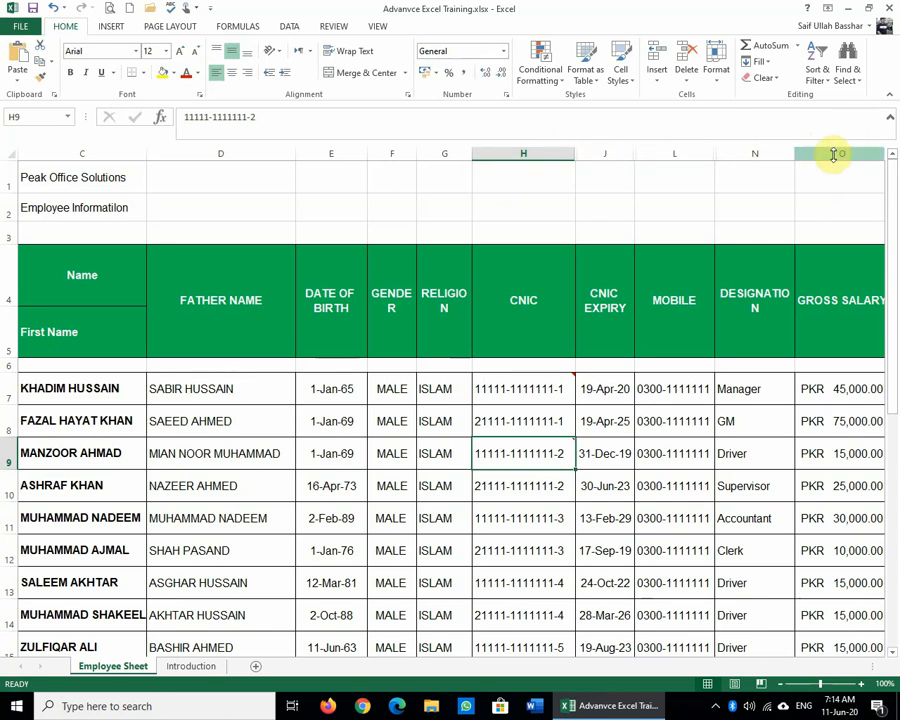
Unhide all the hidden columns at once by selecting the column range from H through O.
drag(831, 152, 502, 150)
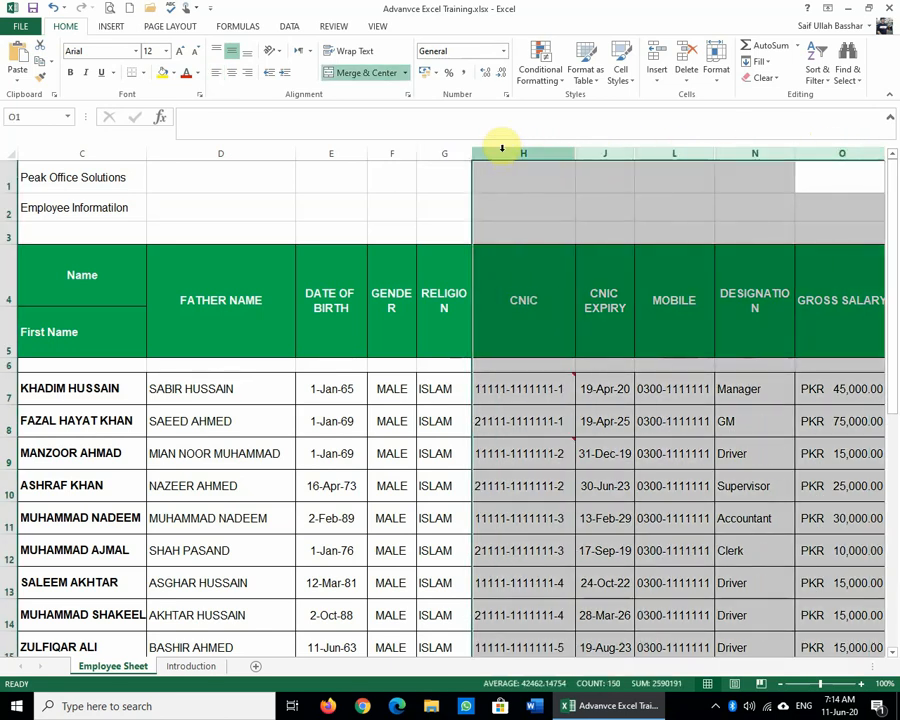
right_click(504, 153)
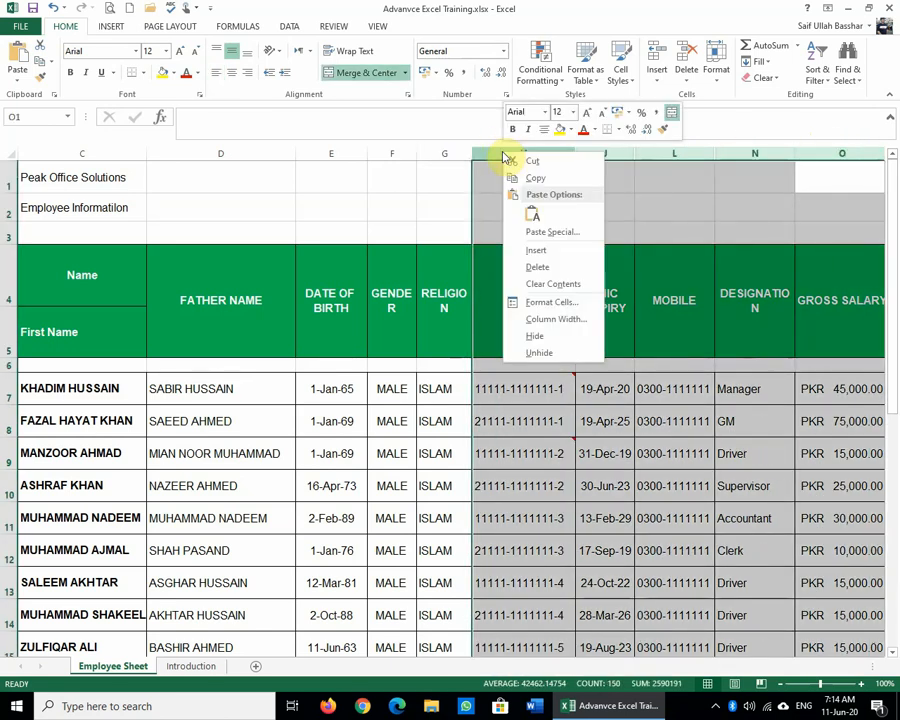
click(542, 352)
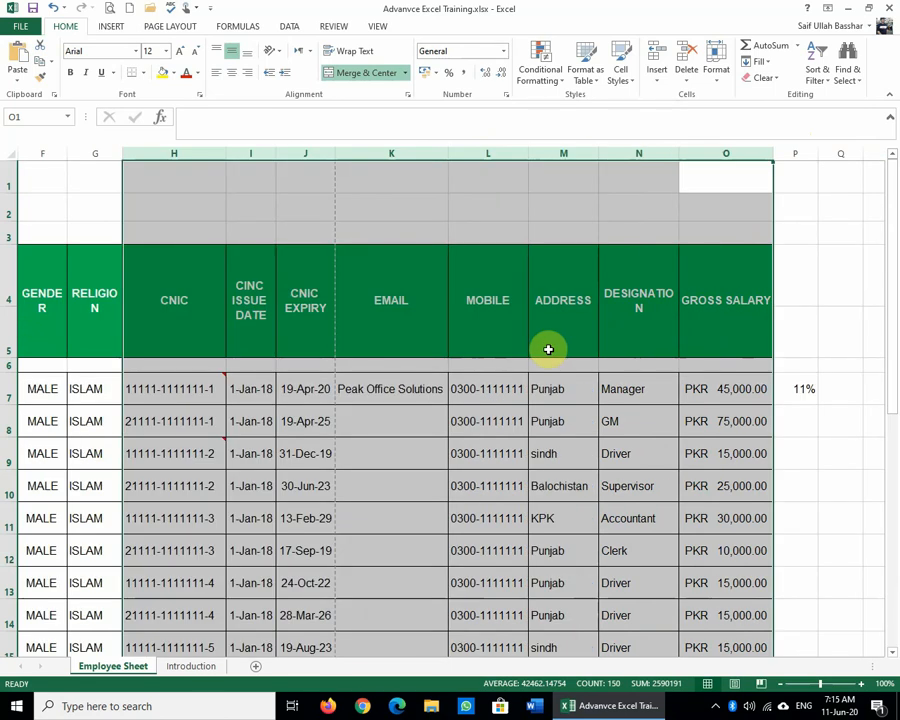
click(378, 400)
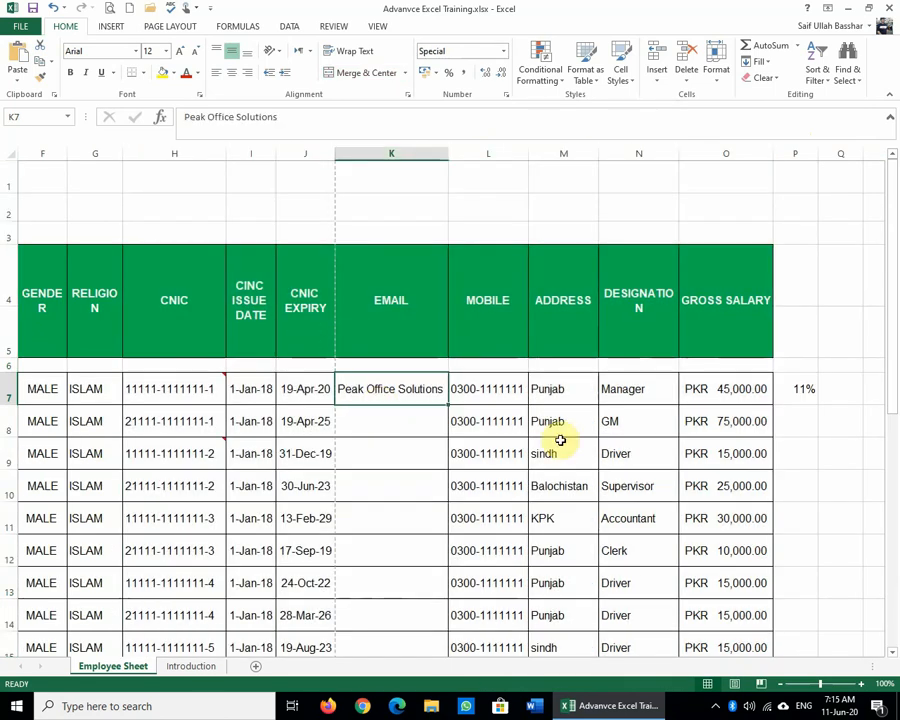
scroll(562, 440, down, 4)
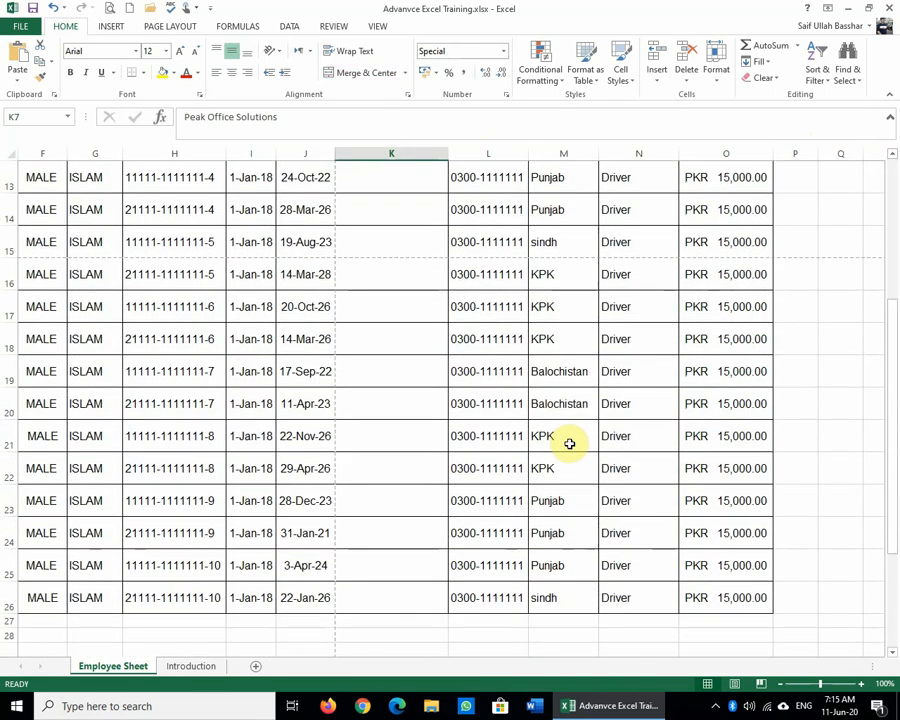
scroll(569, 443, up, 1)
click(569, 443)
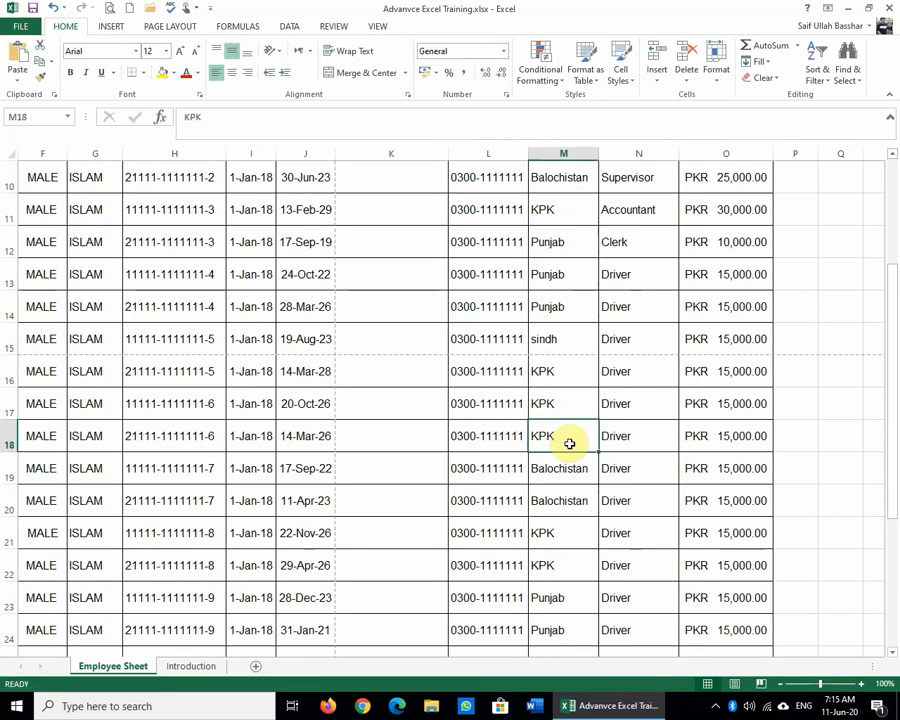
key(Left)
key(Home)
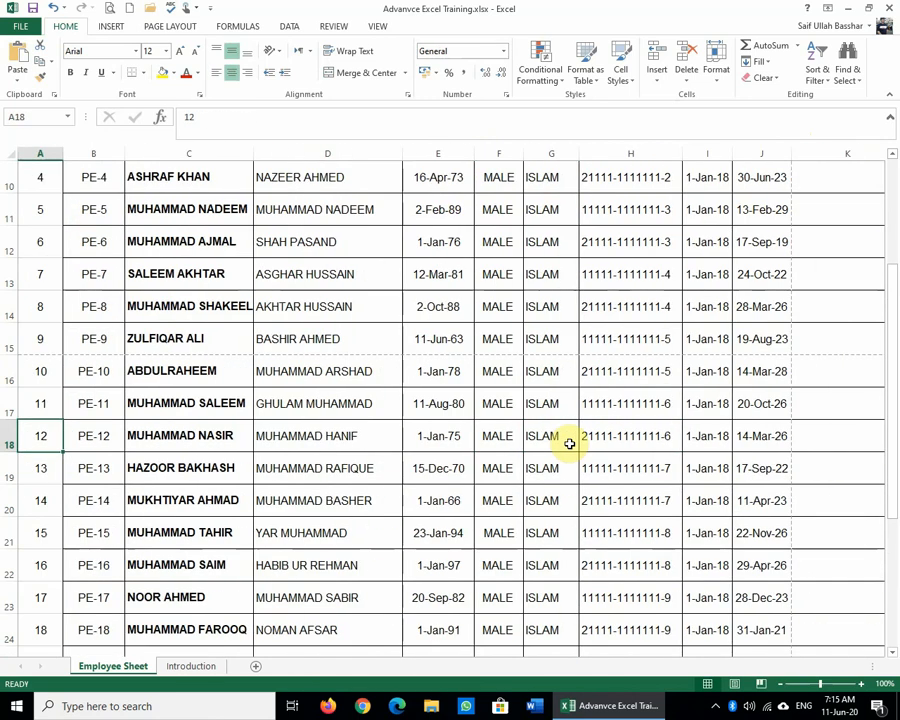
key(Right)
key(Right)
key(Right)
key(Down)
key(Down)
key(Down)
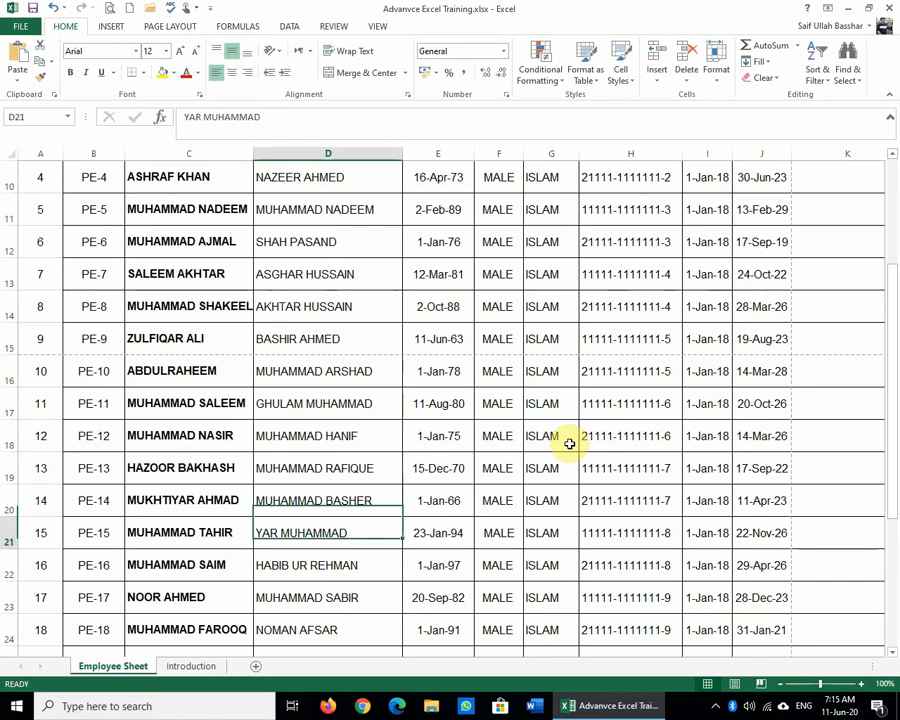
key(Down)
key(Down)
key(Down)
key(Down)
key(Down)
key(Down)
key(Down)
key(Down)
key(Down)
key(Down)
key(Down)
key(Down)
key(Down)
key(Down)
key(Down)
key(Down)
key(Down)
key(Down)
key(Down)
key(Down)
key(Down)
key(Up)
key(Up)
key(Up)
key(Up)
key(Up)
key(Up)
key(Up)
key(Up)
key(Up)
key(Up)
key(Up)
key(Up)
key(Up)
key(Up)
key(Up)
key(Up)
key(Up)
key(Up)
key(Up)
key(Up)
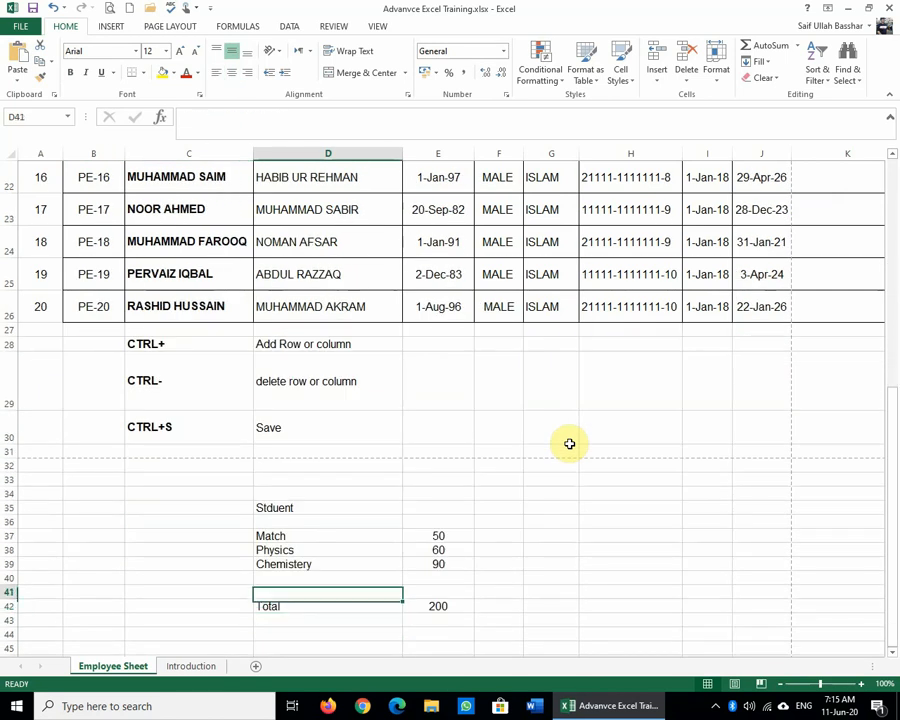
key(Up)
key(Up)
key(Up)
key(Up)
key(Up)
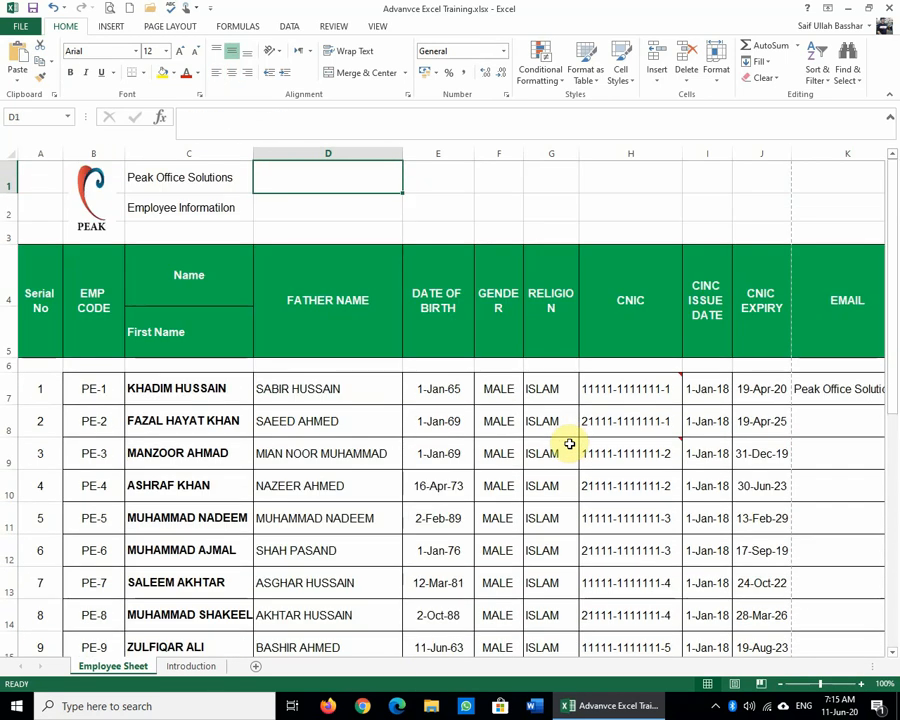
key(Down)
key(Down)
key(Down)
key(Down)
key(Down)
key(Down)
key(Down)
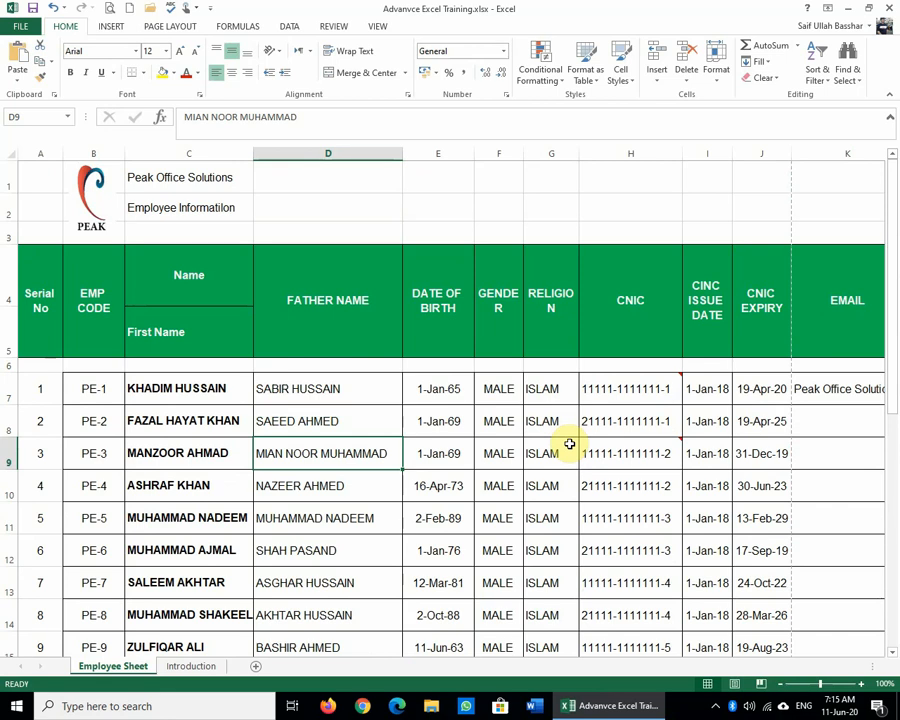
key(Left)
key(Left)
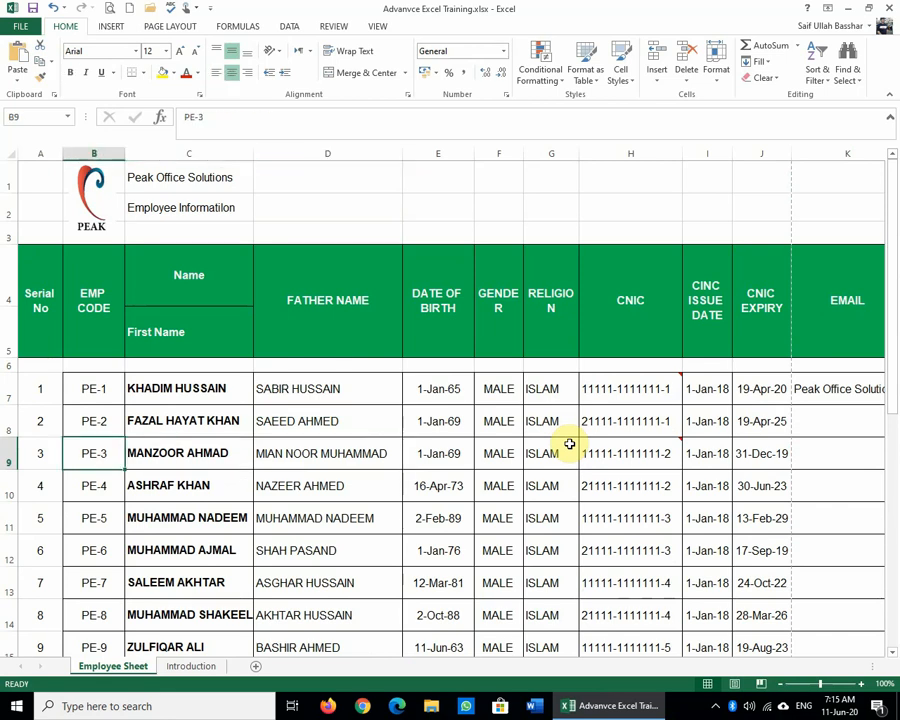
key(Left)
key(Right)
key(Right)
key(Right)
key(Right)
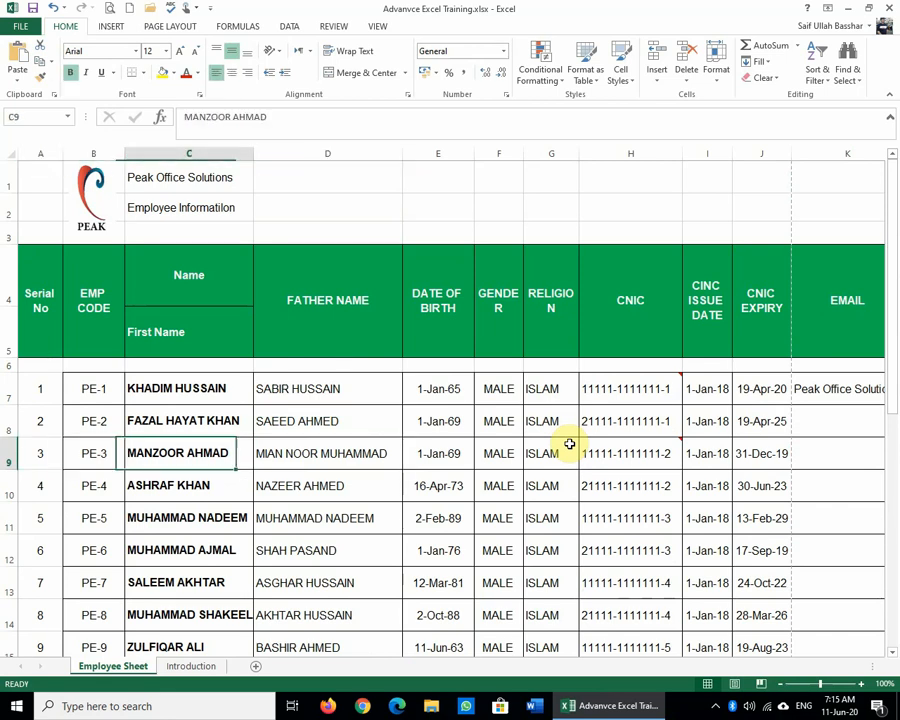
key(Right)
key(Left)
key(Left)
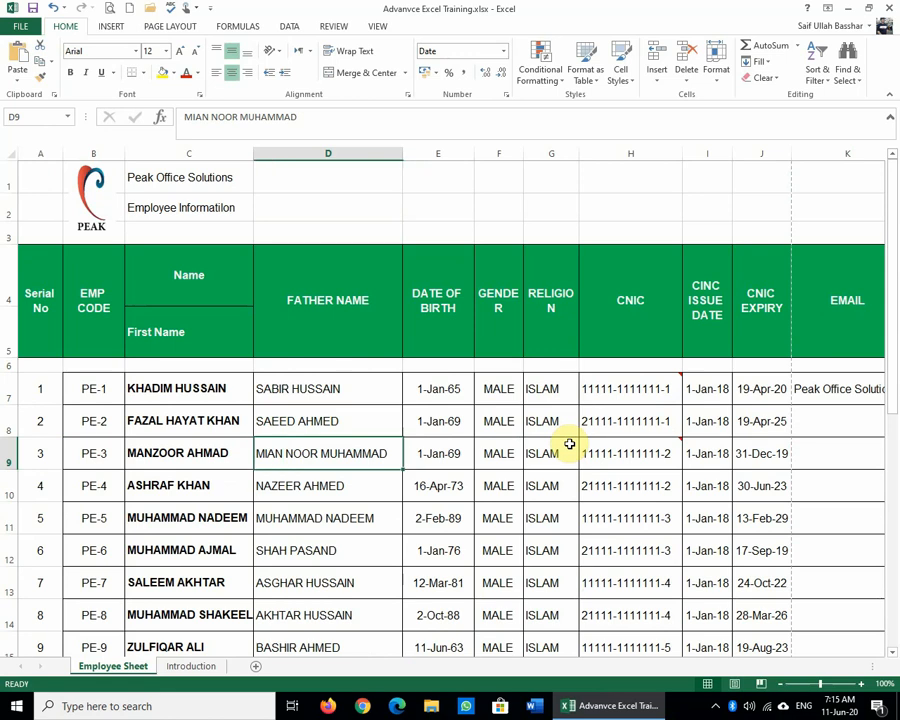
key(Right)
key(Right)
key(Right)
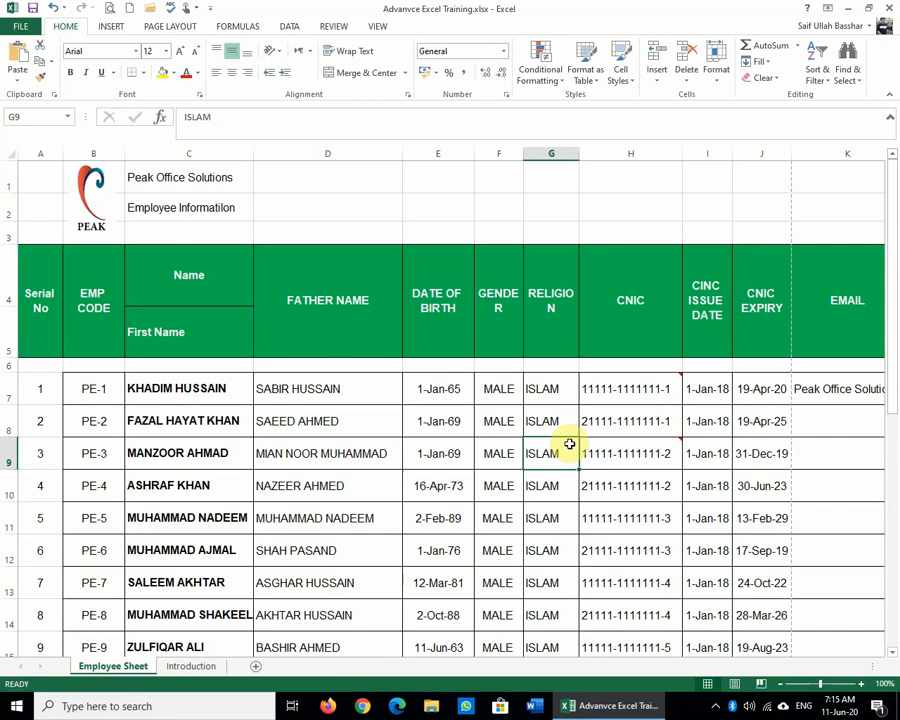
Hide the Serial No column A, as well as the Gender and Religion columns F and G together.
right_click(48, 158)
click(104, 337)
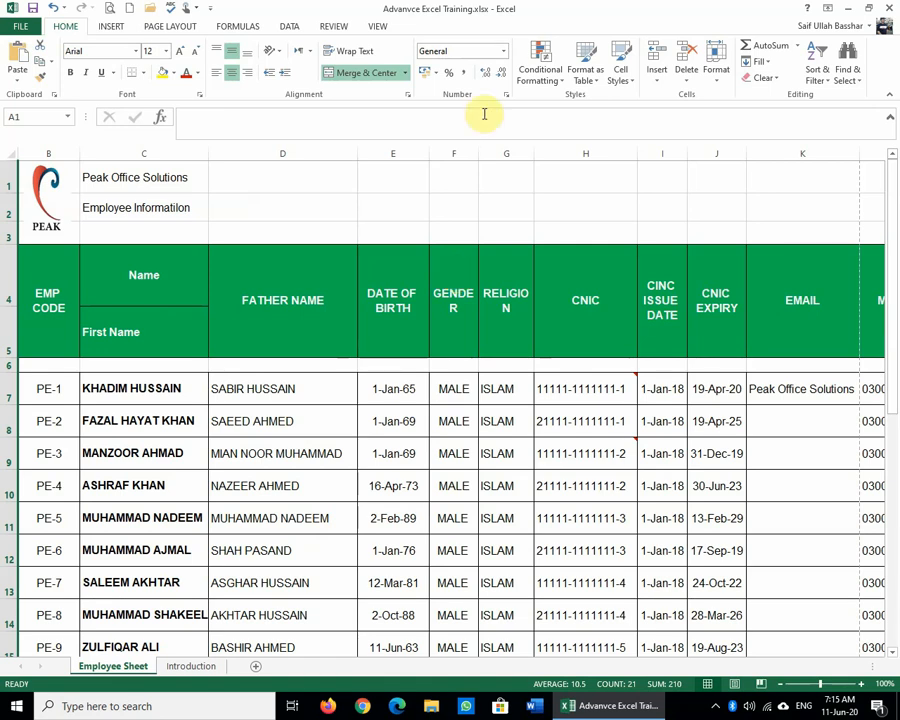
drag(456, 150, 511, 153)
right_click(511, 153)
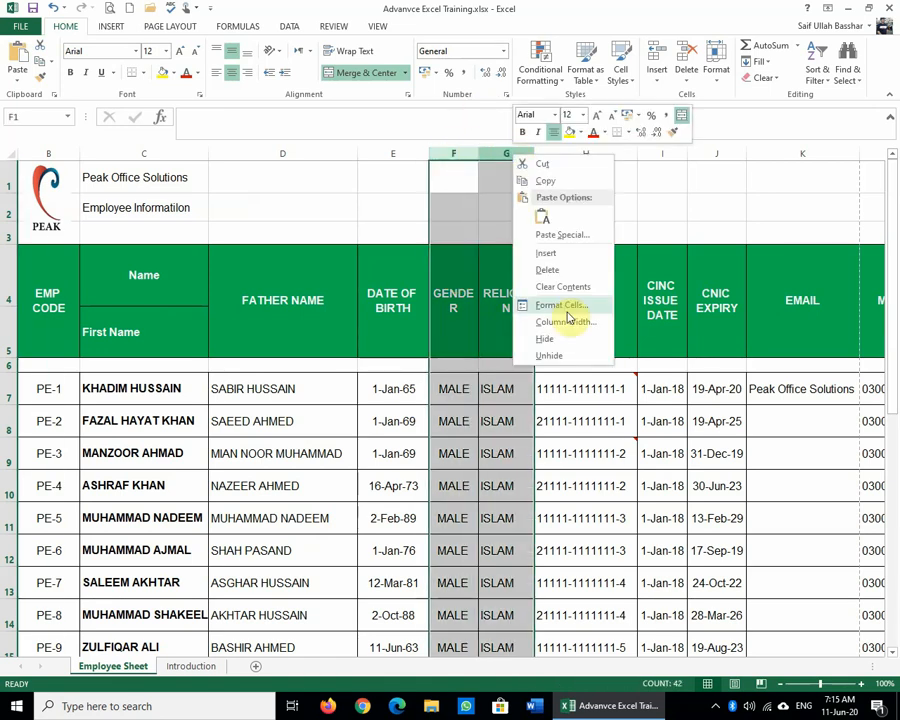
click(570, 341)
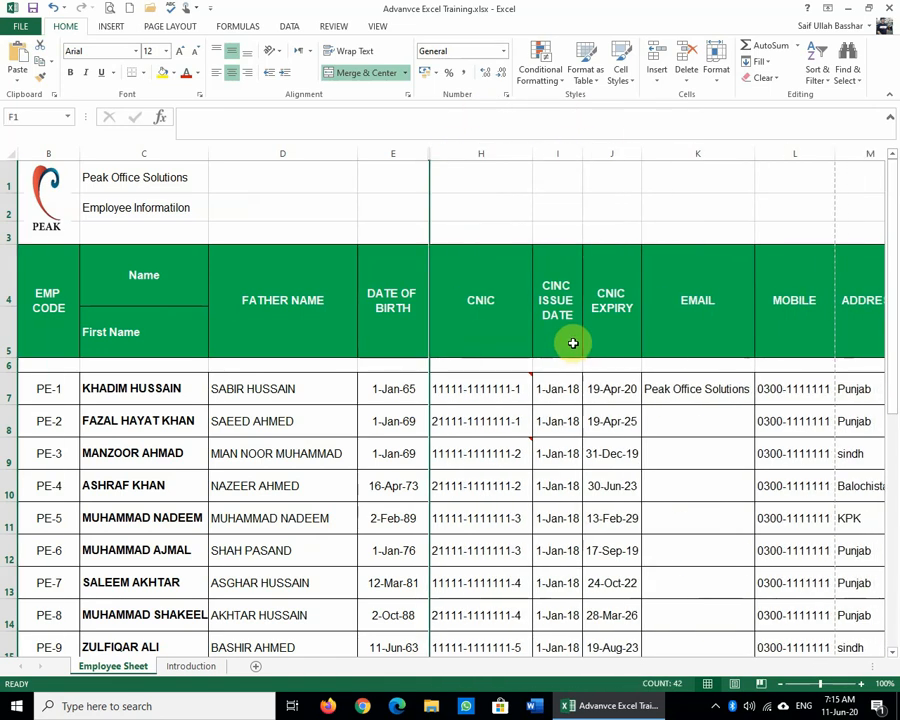
Hide the CNIC issue date column I, the Email column K and the Address column M one by one.
click(548, 152)
right_click(550, 152)
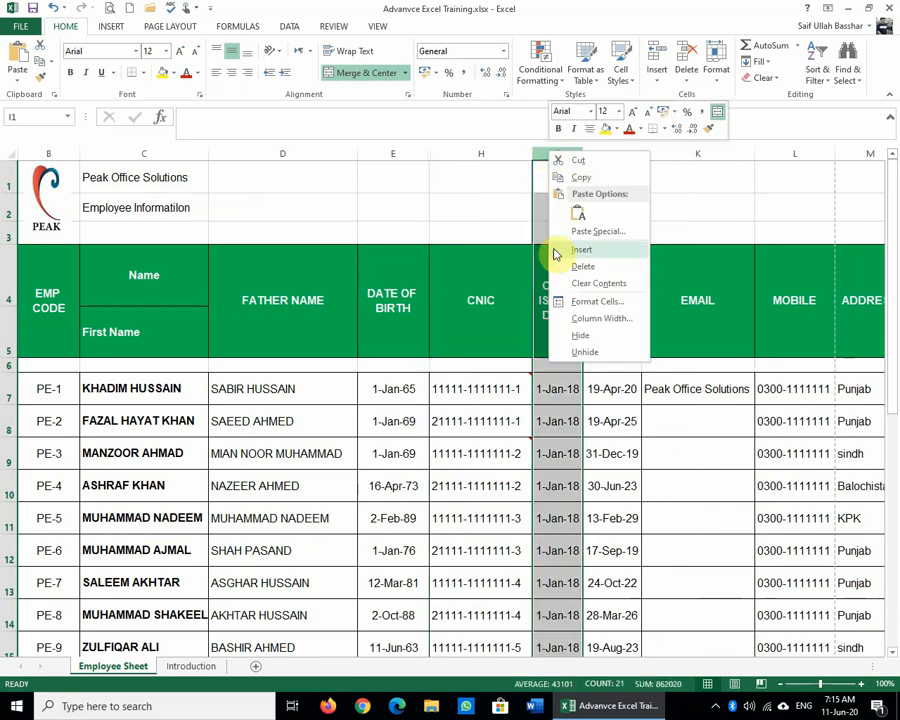
click(613, 336)
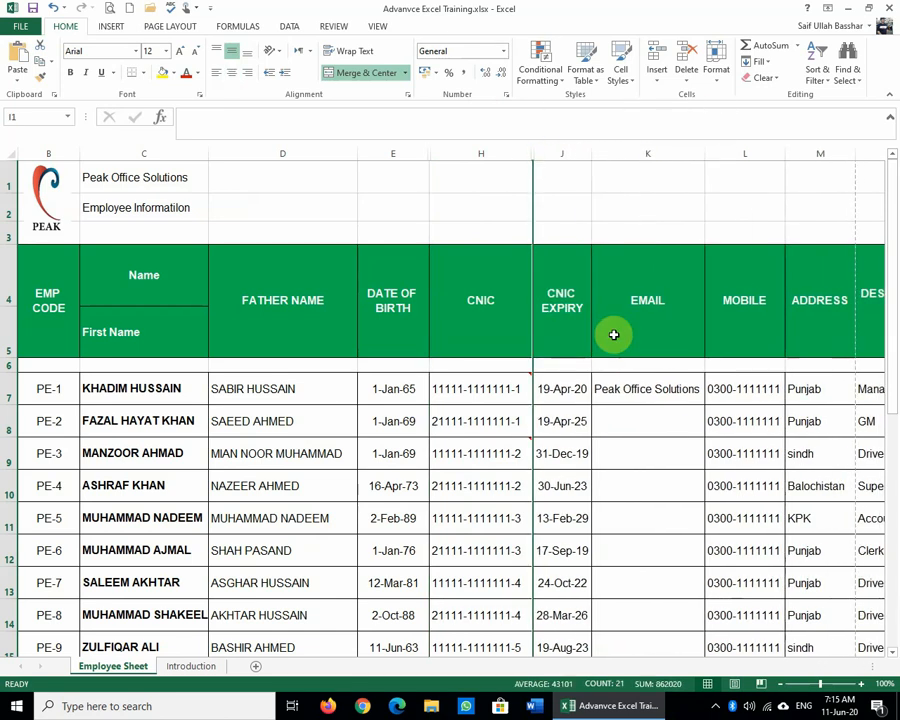
click(639, 148)
right_click(641, 150)
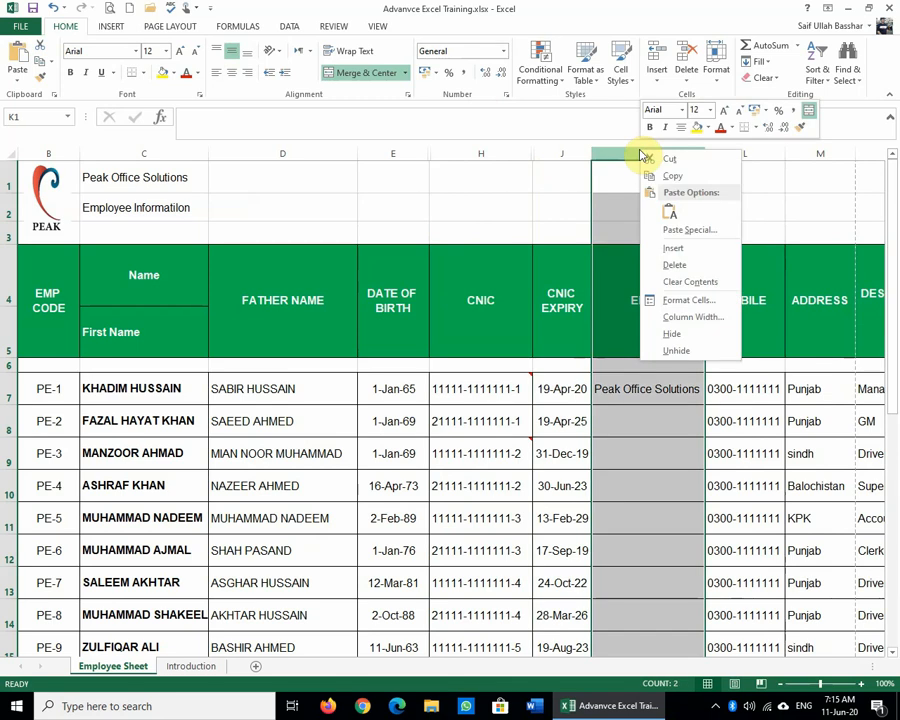
click(681, 330)
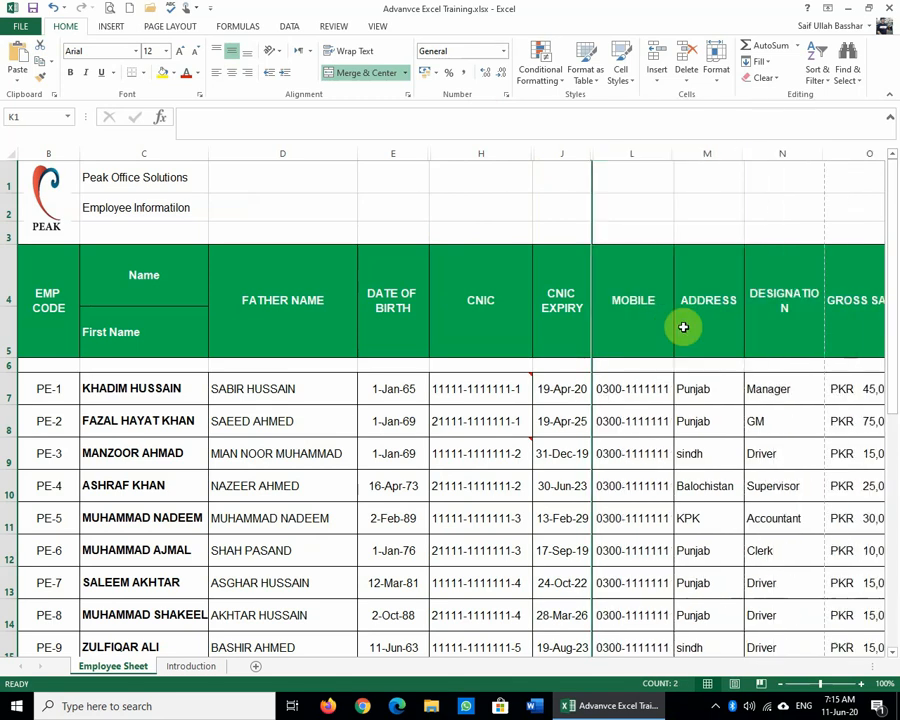
click(705, 152)
right_click(706, 153)
click(767, 344)
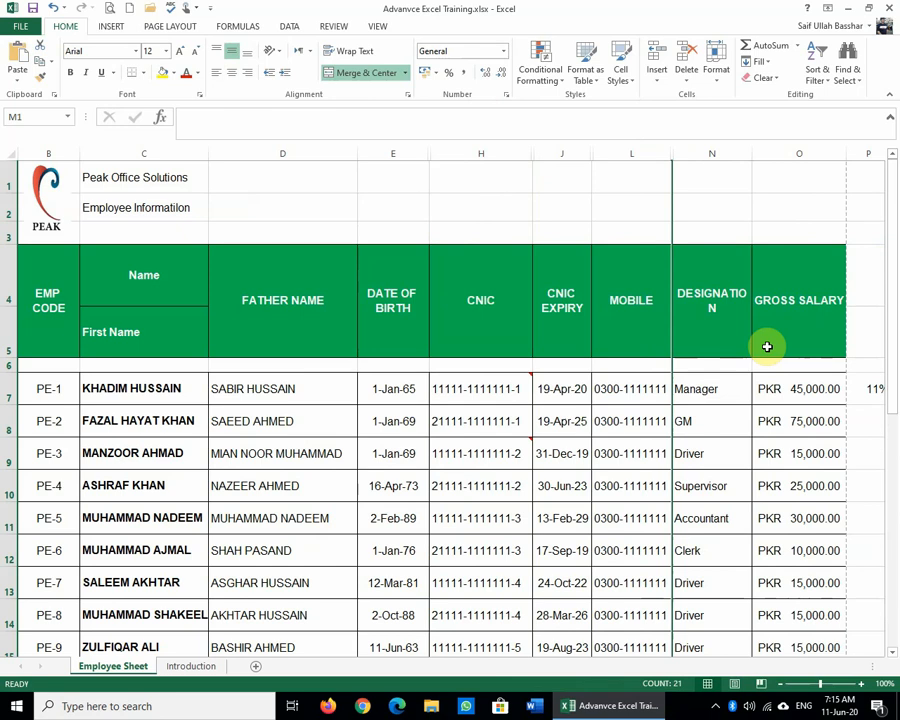
click(583, 424)
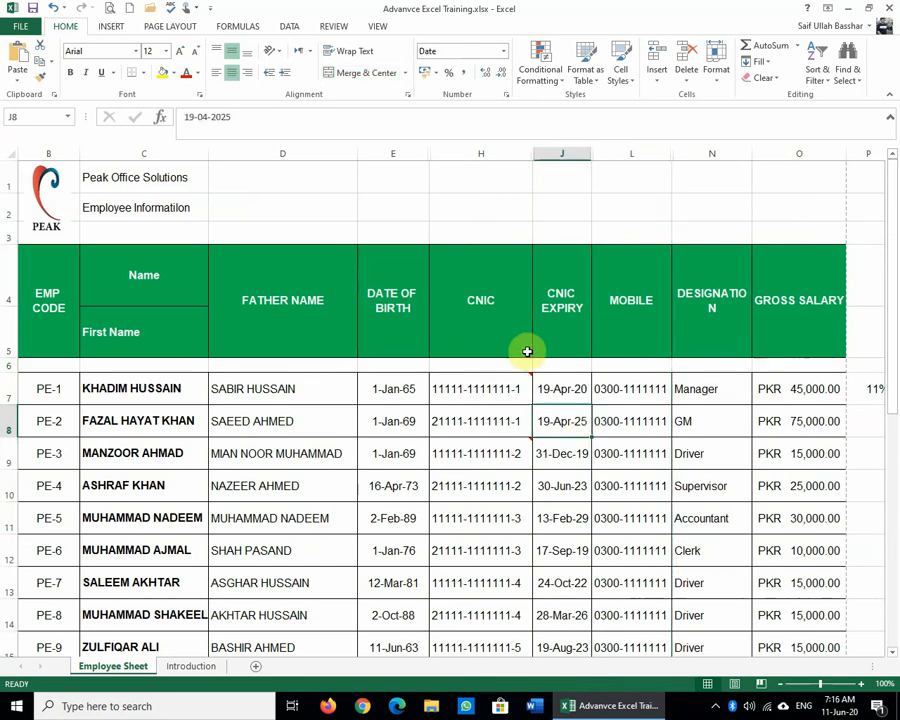
Hide column P beside the Gross Salary column and return to the start of the employee table.
click(874, 153)
right_click(874, 153)
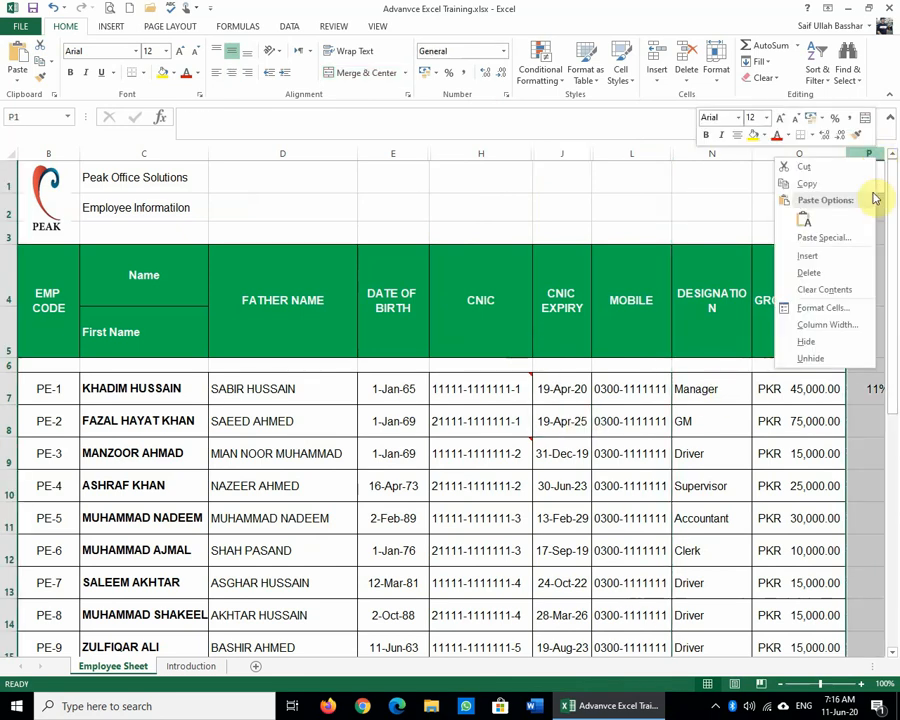
click(810, 343)
click(215, 446)
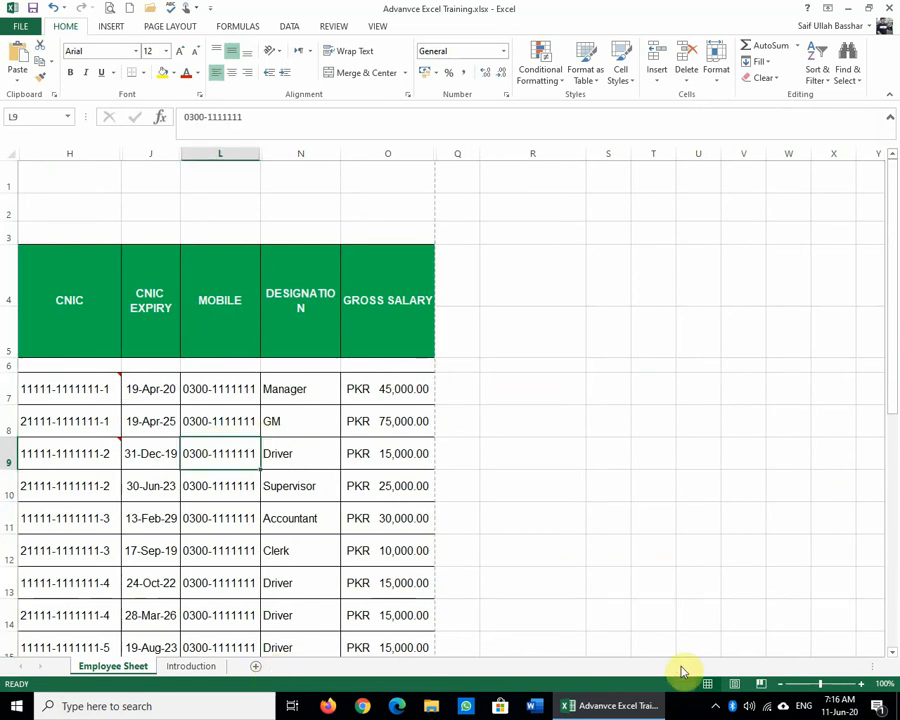
click(151, 412)
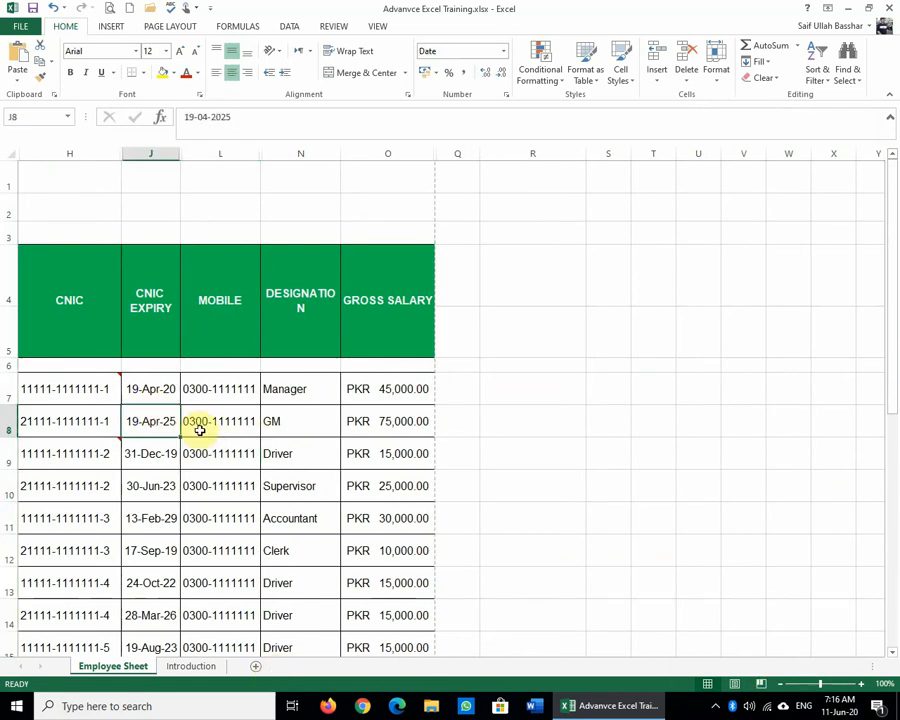
key(Left)
key(ctrl+Left)
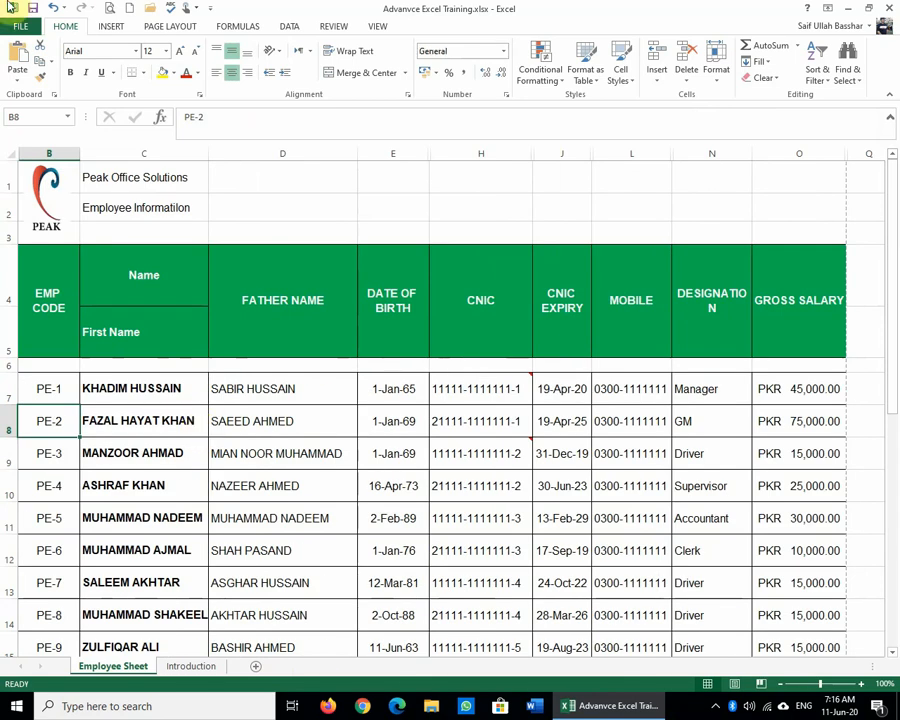
Reduce the bottom page margin in the print preview down to the footer line, and return to the sheet.
click(110, 11)
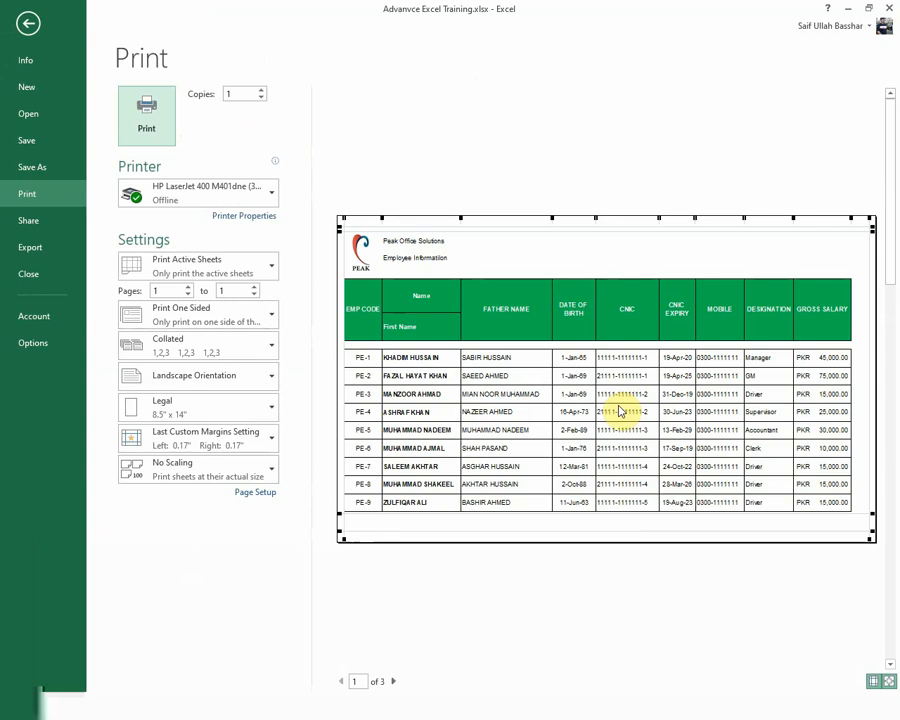
drag(622, 512, 624, 518)
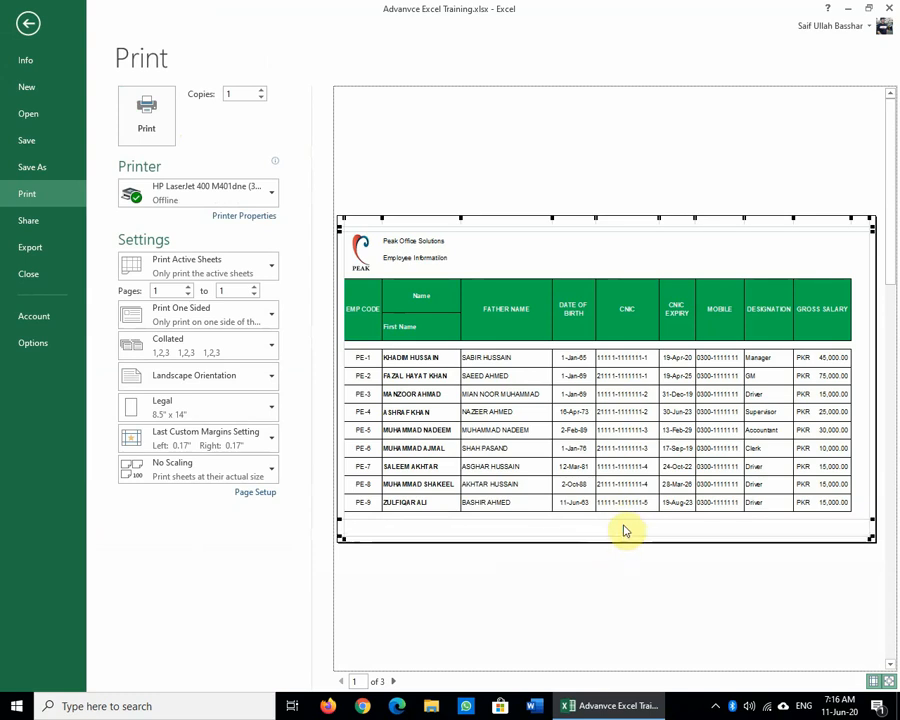
drag(624, 519, 629, 538)
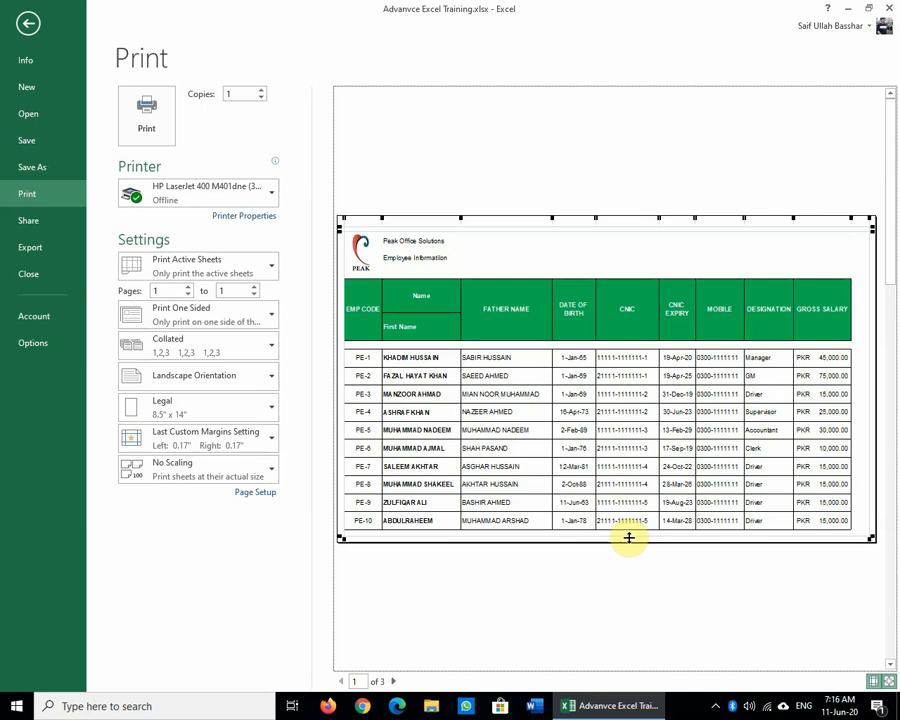
click(25, 30)
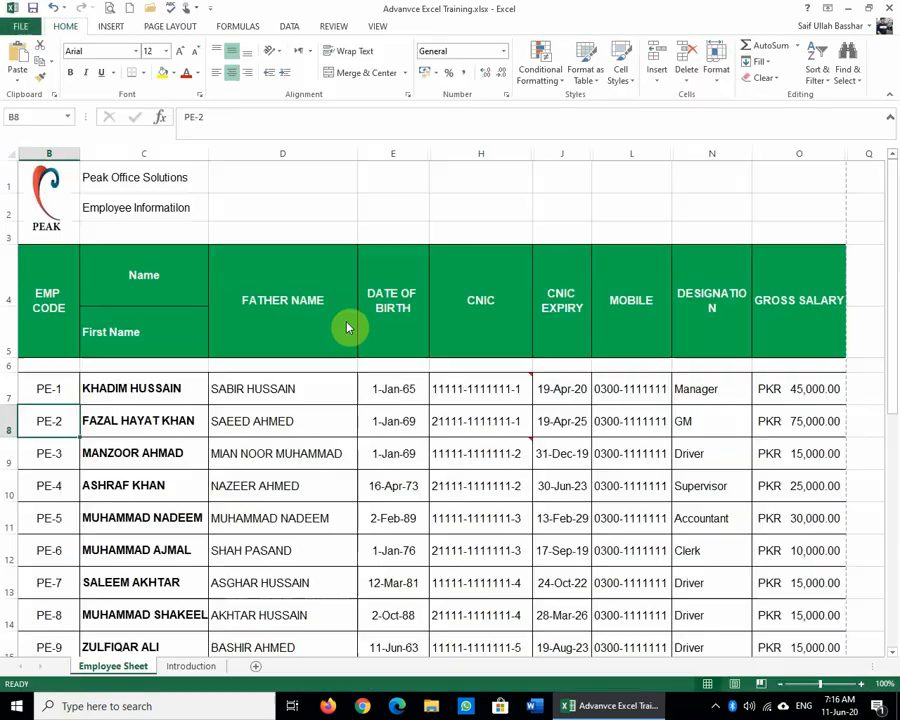
Look through the employee rows down to the shortcut notes below the table and return to the header.
scroll(499, 412, down, 1)
scroll(499, 412, up, 1)
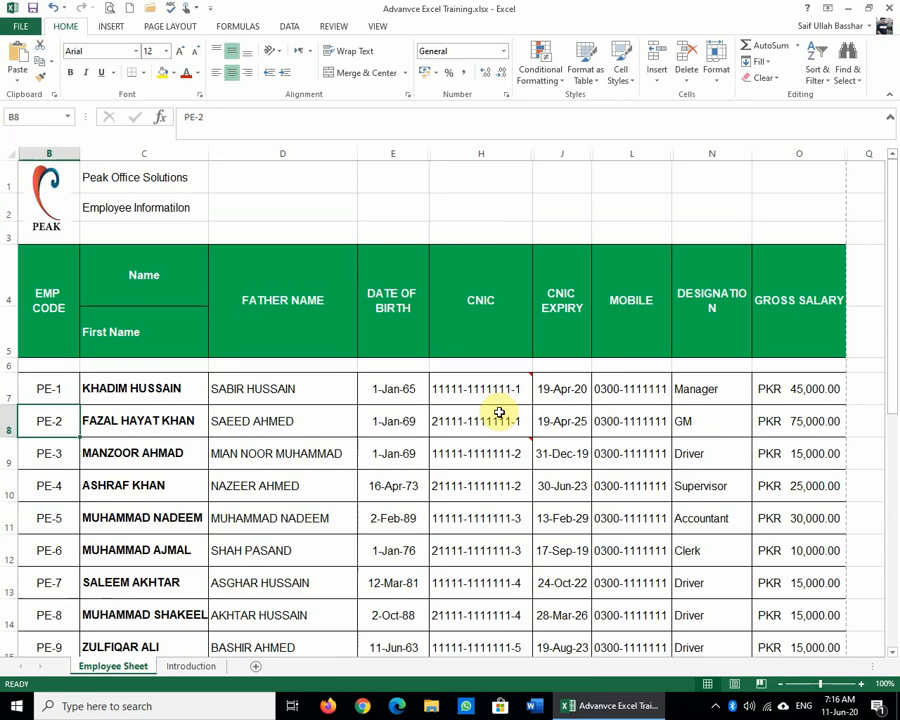
scroll(499, 412, down, 1)
scroll(499, 412, down, 6)
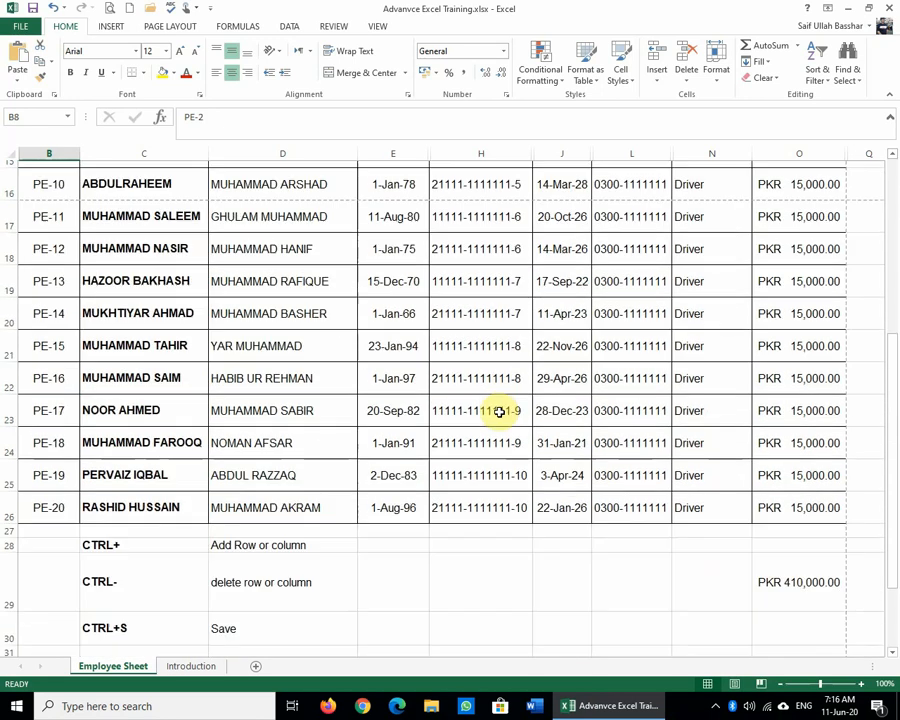
scroll(499, 412, up, 1)
scroll(499, 412, up, 3)
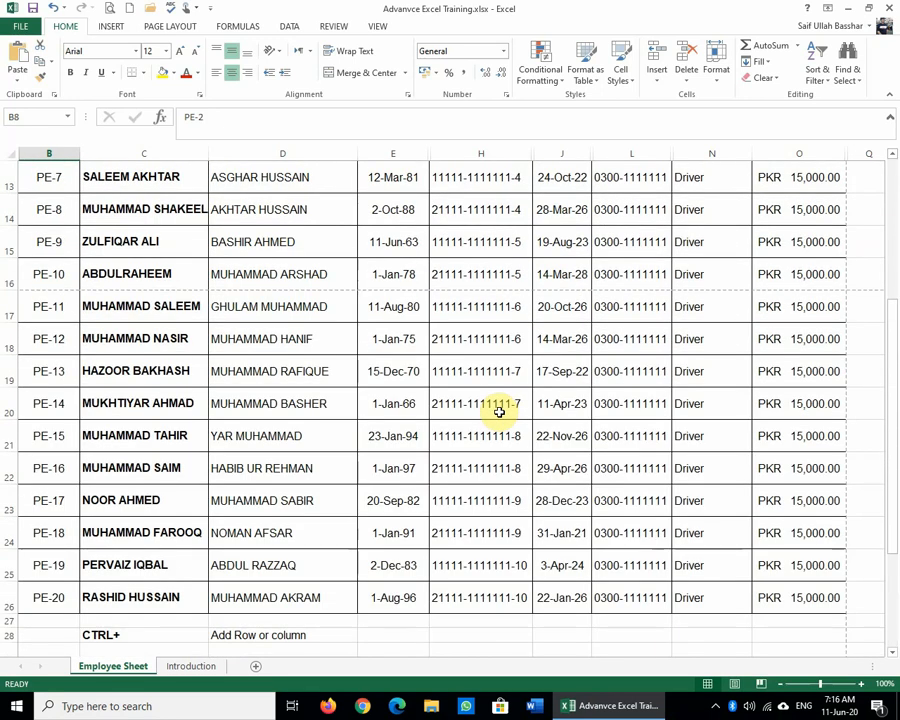
scroll(499, 412, up, 4)
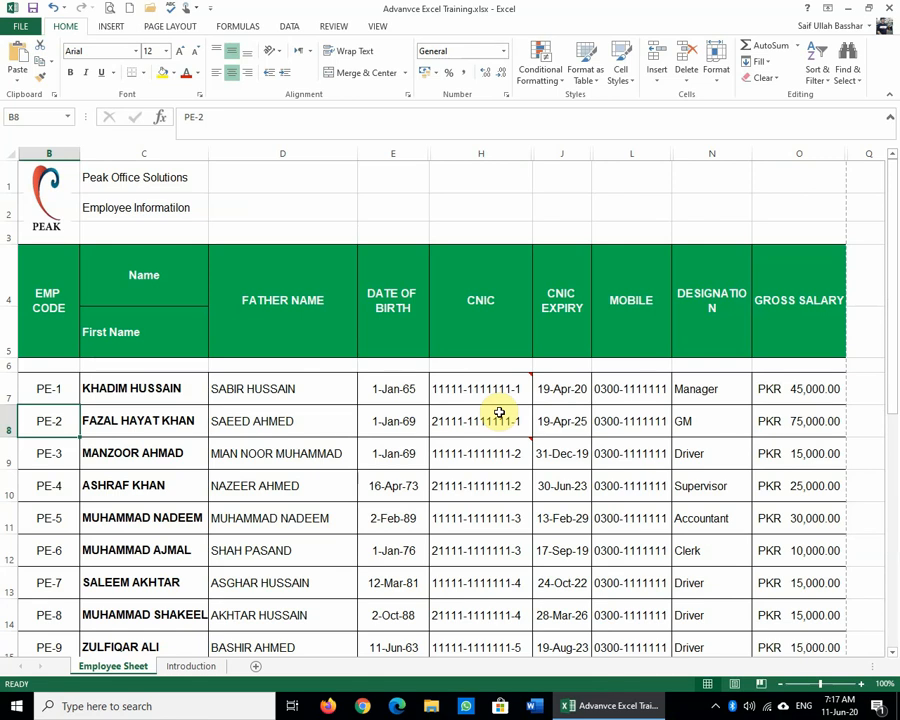
click(714, 707)
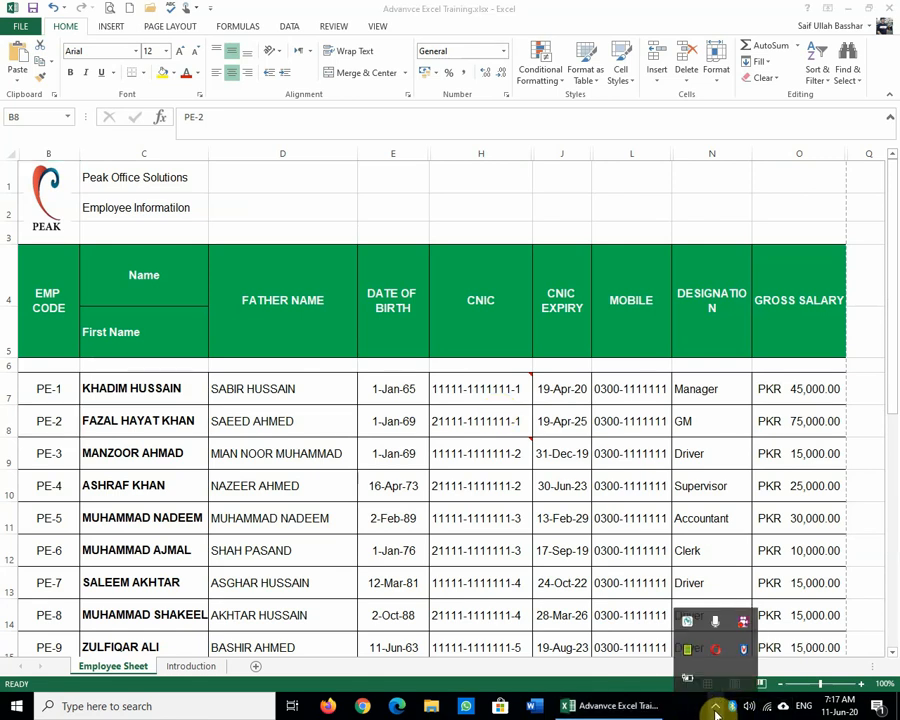
right_click(742, 626)
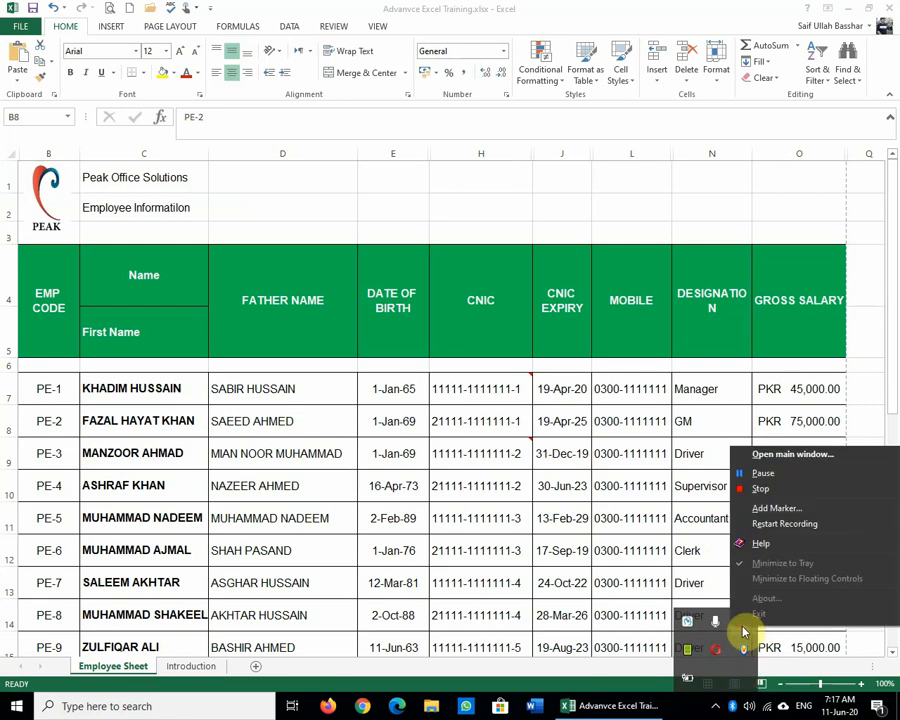